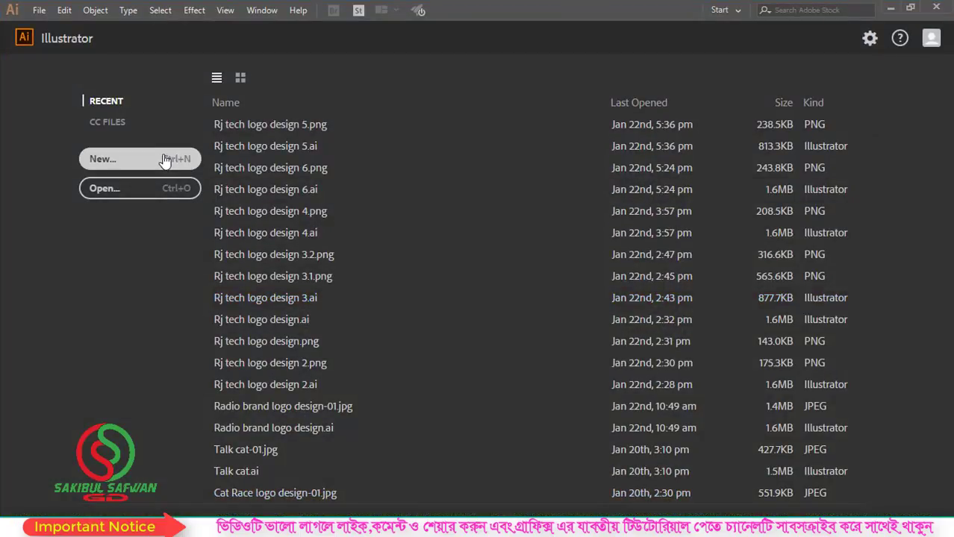
Create the new 1280 × 1000 px CMYK document Untitled-2 and reposition the view.
click(166, 159)
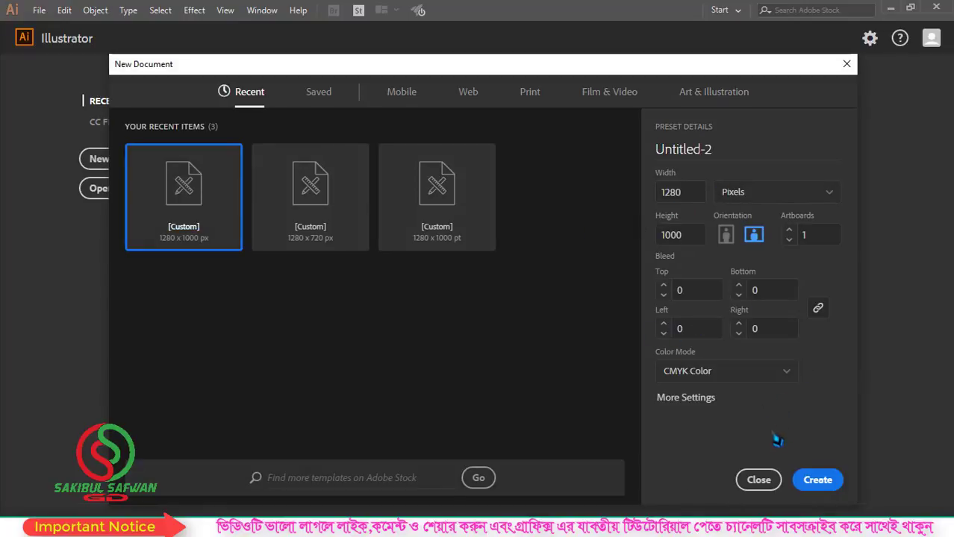
drag(691, 192, 658, 196)
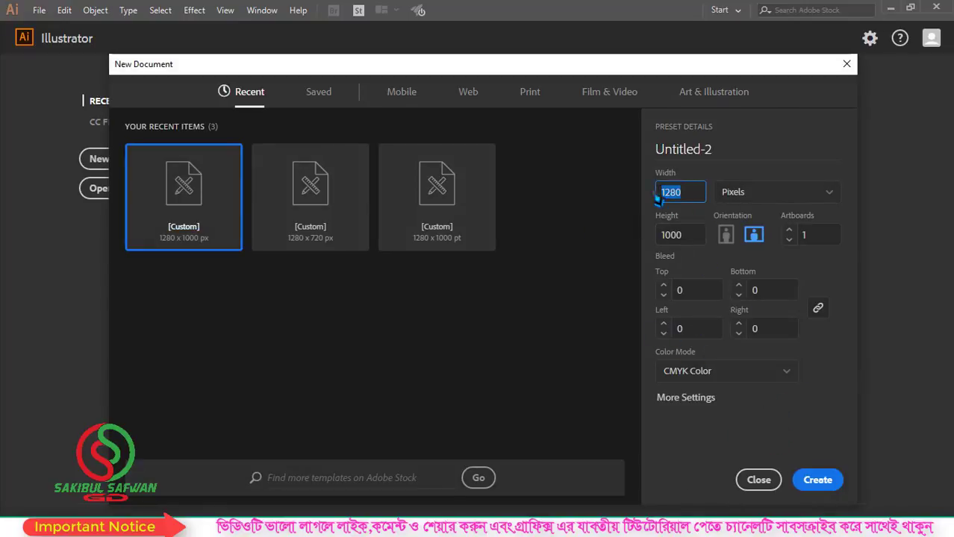
click(693, 240)
click(821, 480)
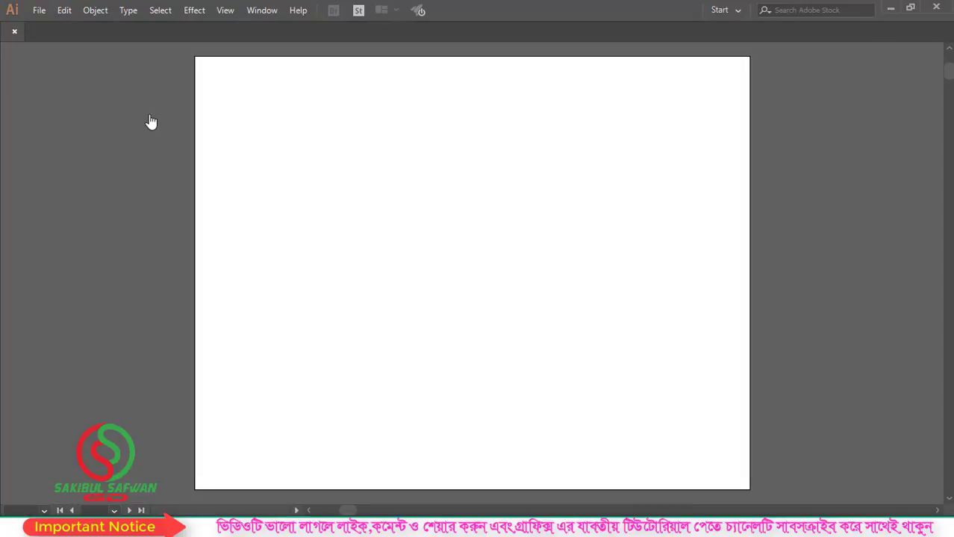
drag(420, 174, 308, 156)
Draw a rectangle covering the full artboard and set its stroke to None.
scroll(282, 203, down, 1)
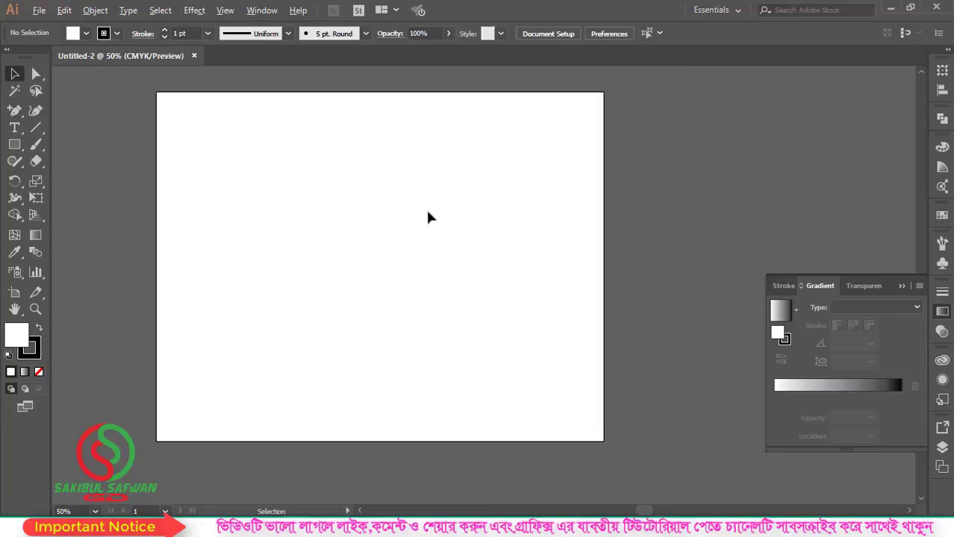
scroll(427, 216, up, 1)
scroll(428, 216, down, 1)
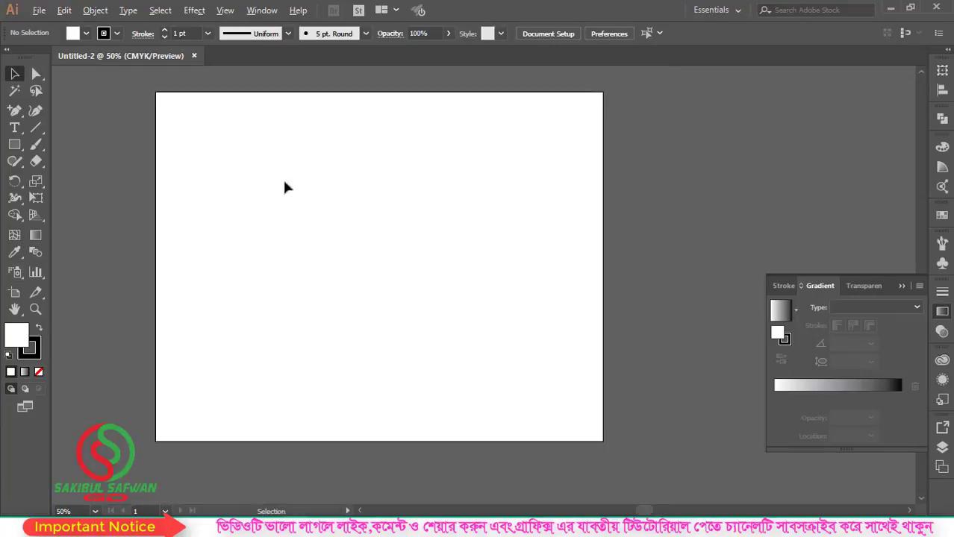
drag(14, 145, 75, 142)
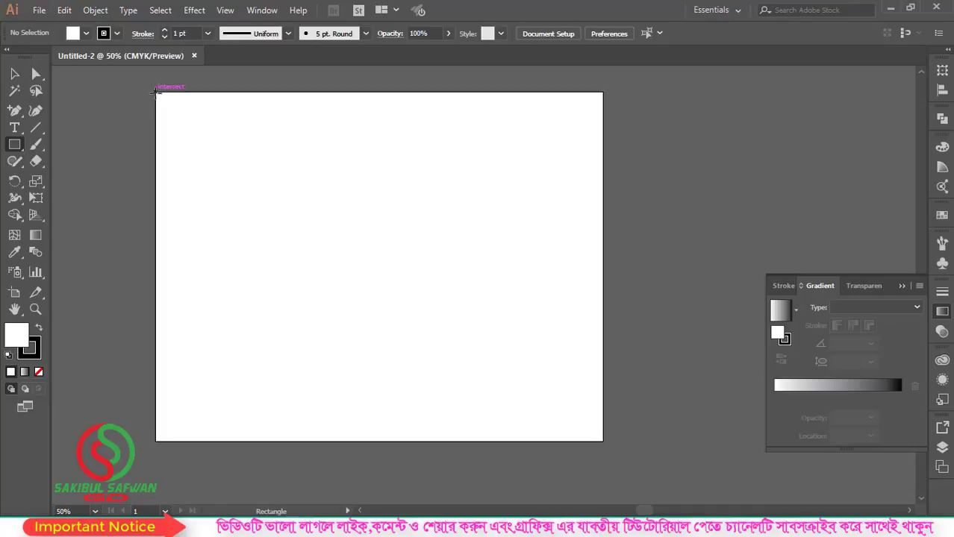
drag(155, 91, 603, 442)
drag(14, 144, 67, 148)
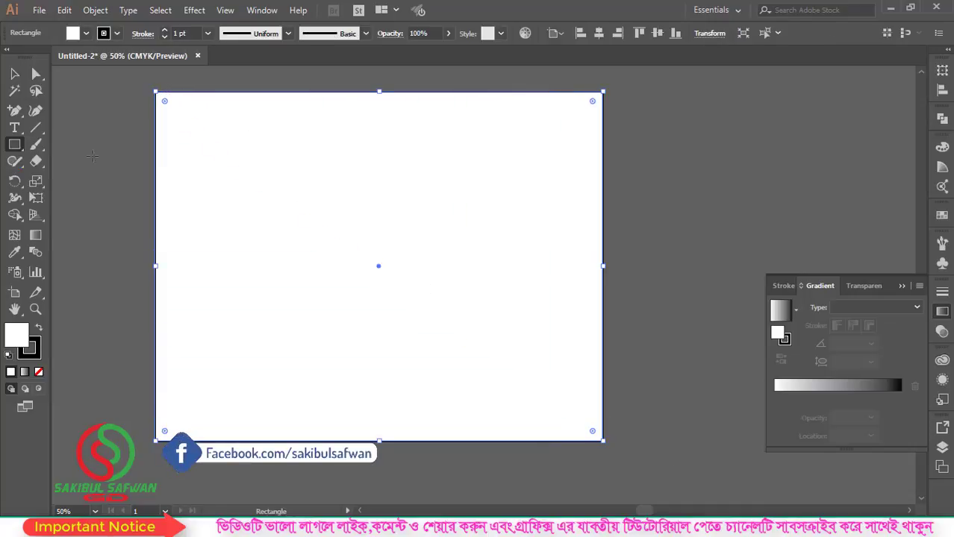
click(117, 33)
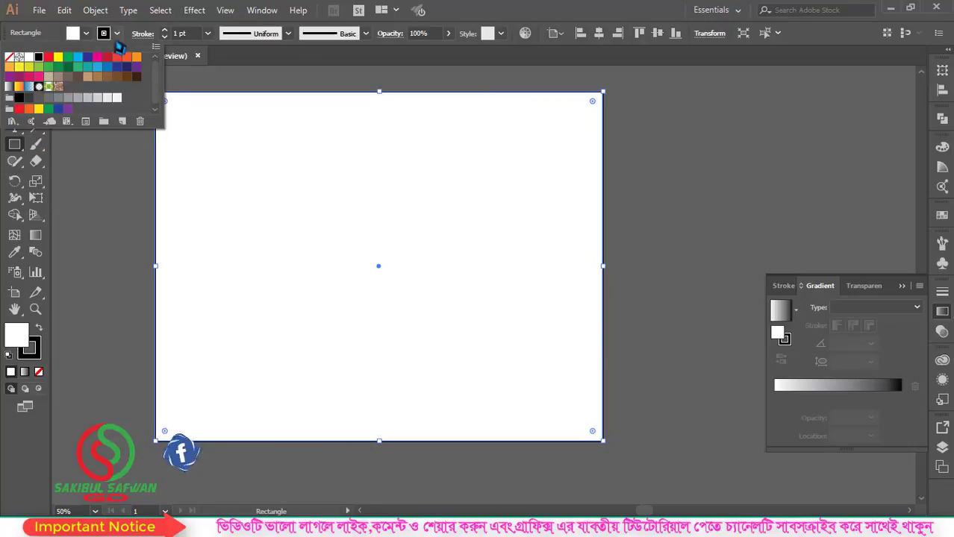
click(9, 57)
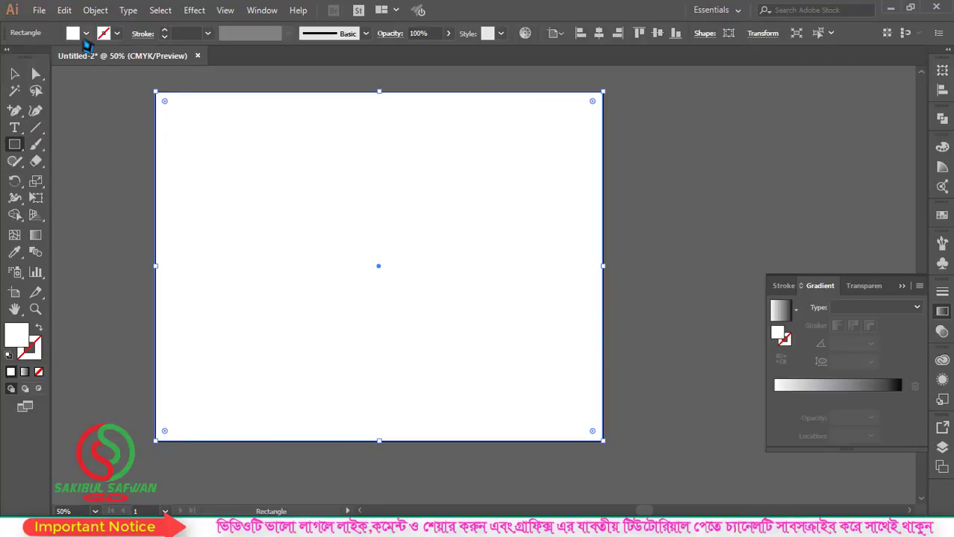
Show the Gradient panel and bring up its gradient presets for the rectangle.
click(86, 37)
click(90, 43)
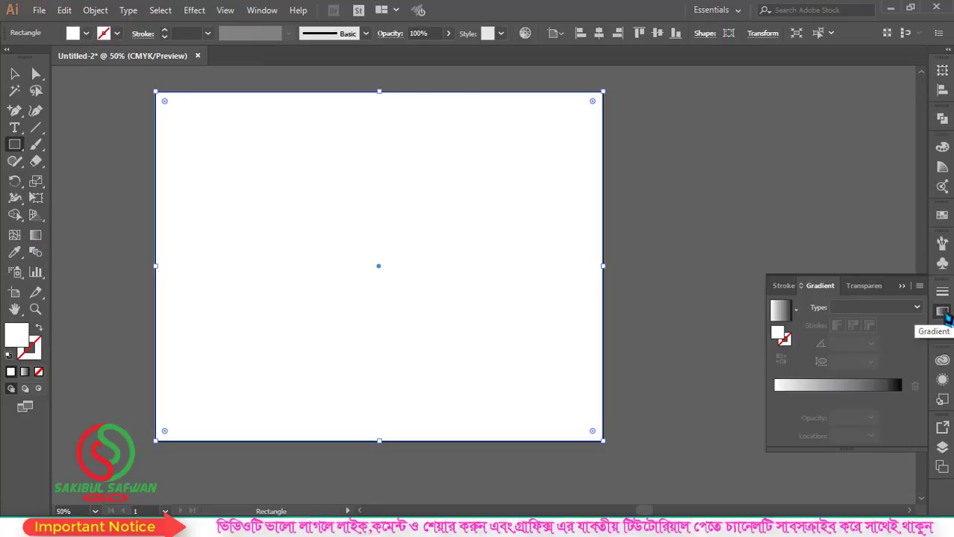
click(264, 15)
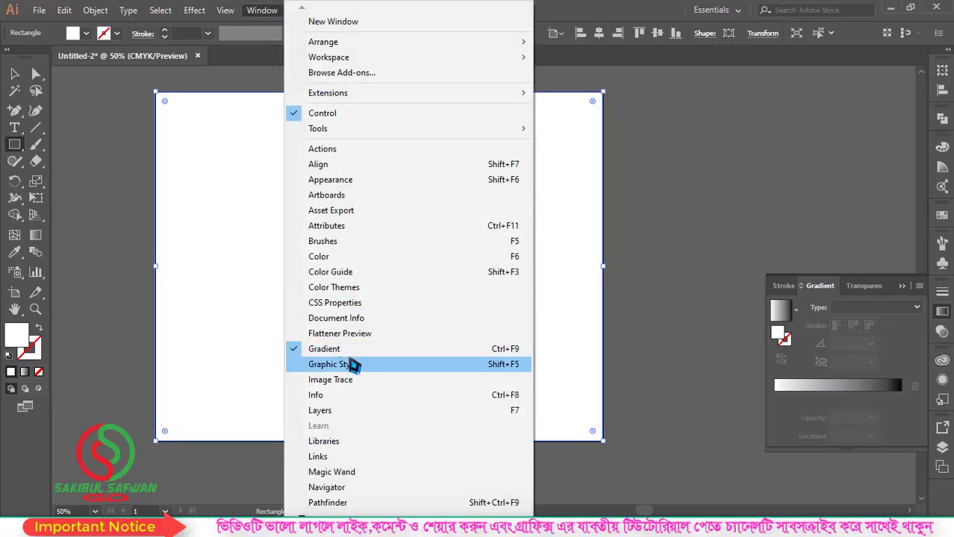
click(335, 351)
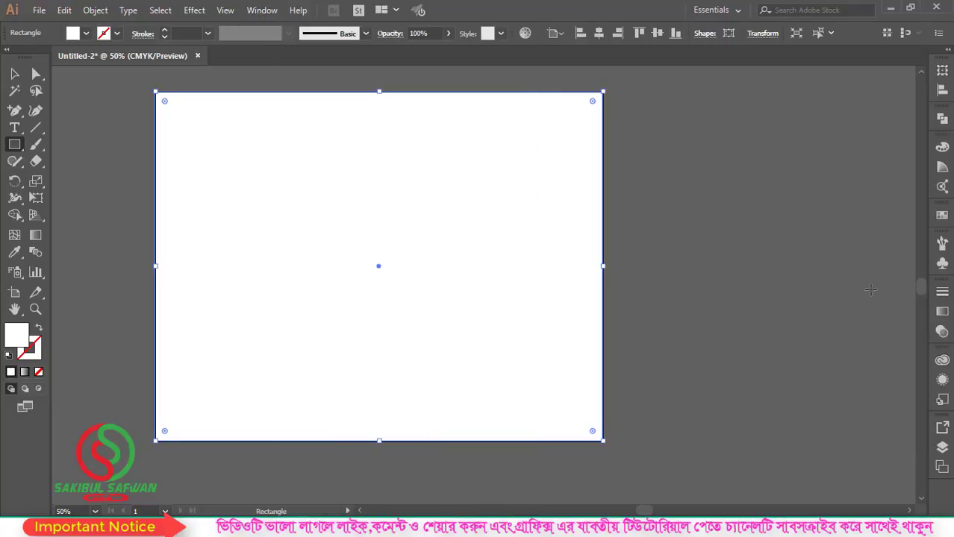
click(943, 311)
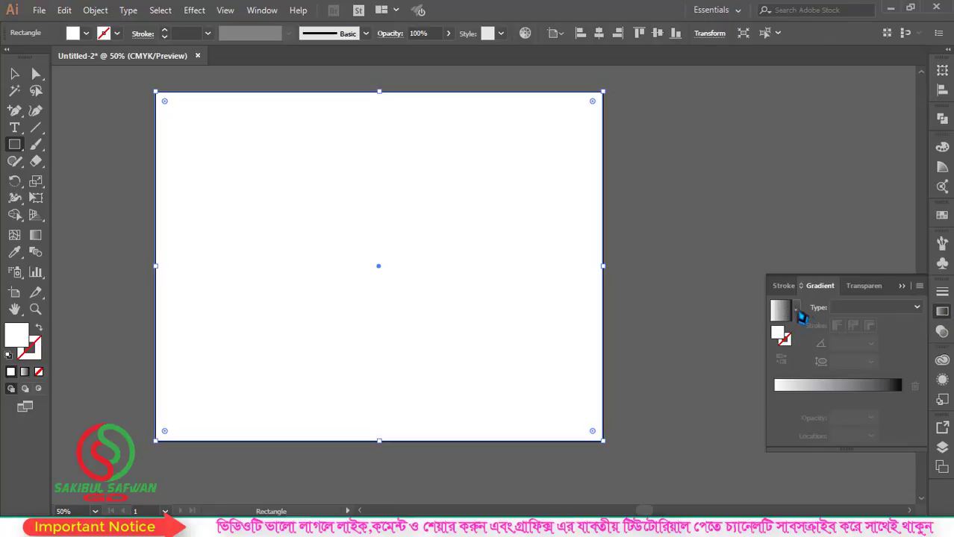
click(798, 312)
Apply the White, Black gradient, then recolour its left stop near-black and right stop grey.
click(720, 336)
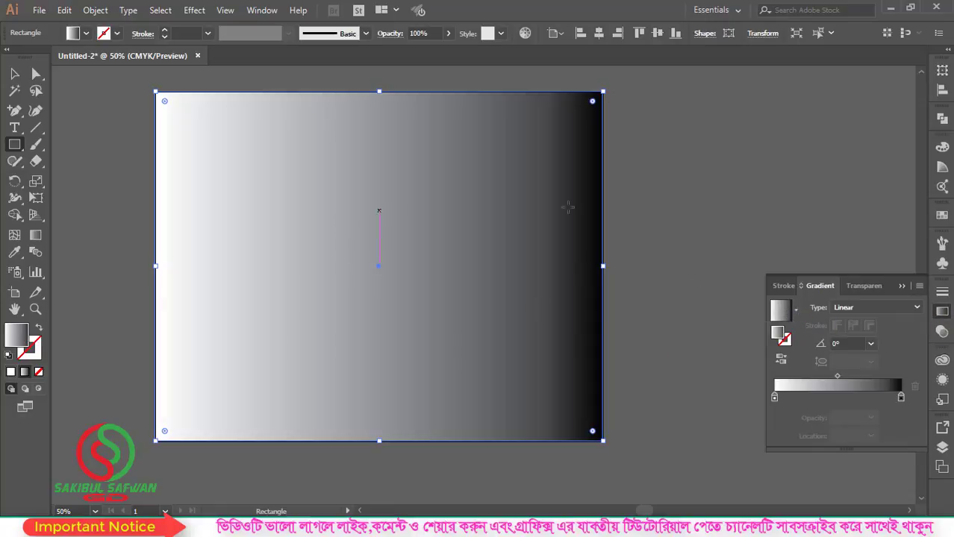
drag(775, 398, 779, 399)
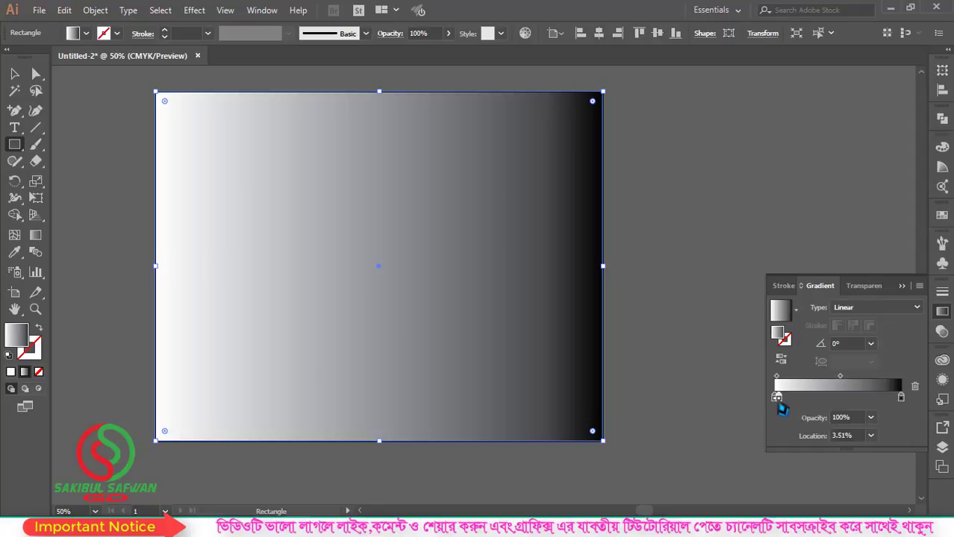
key(ctrl+z)
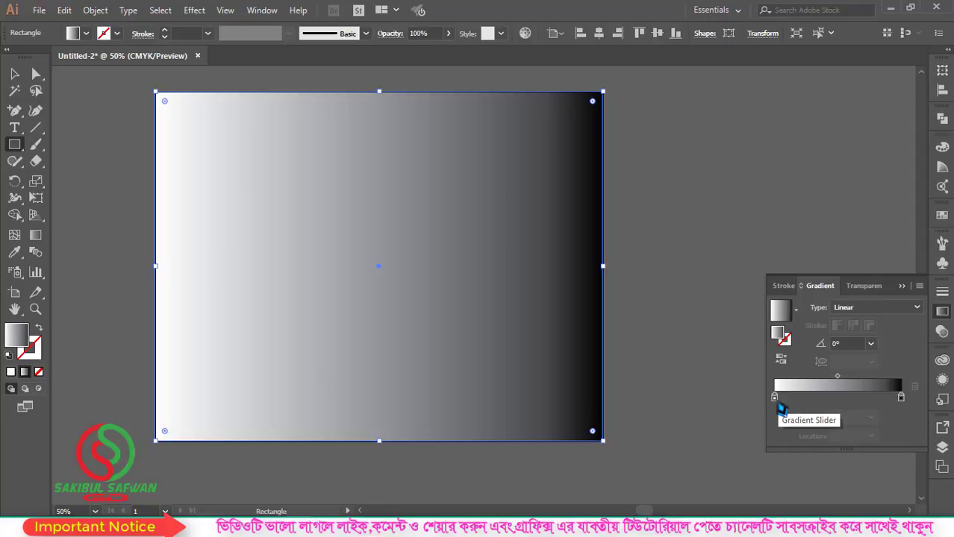
click(778, 400)
double_click(777, 401)
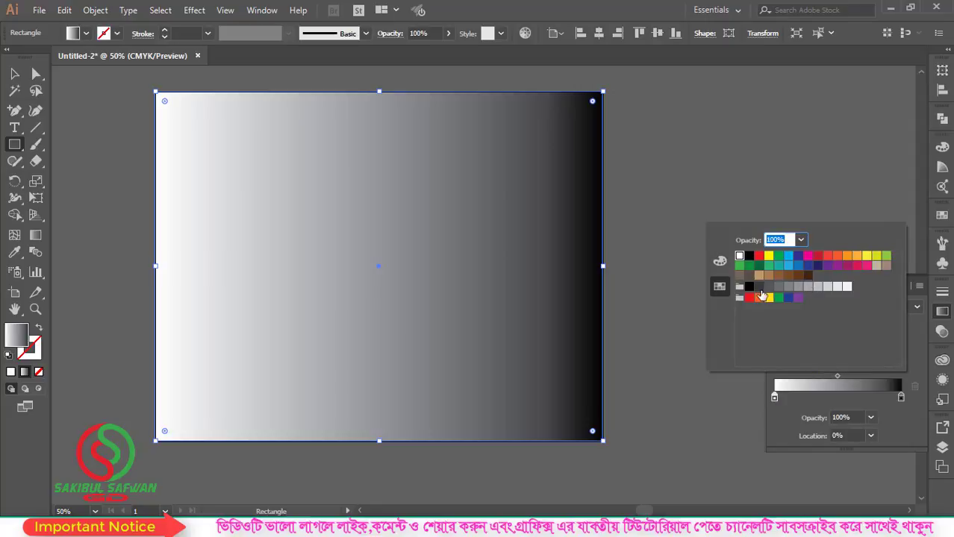
click(759, 288)
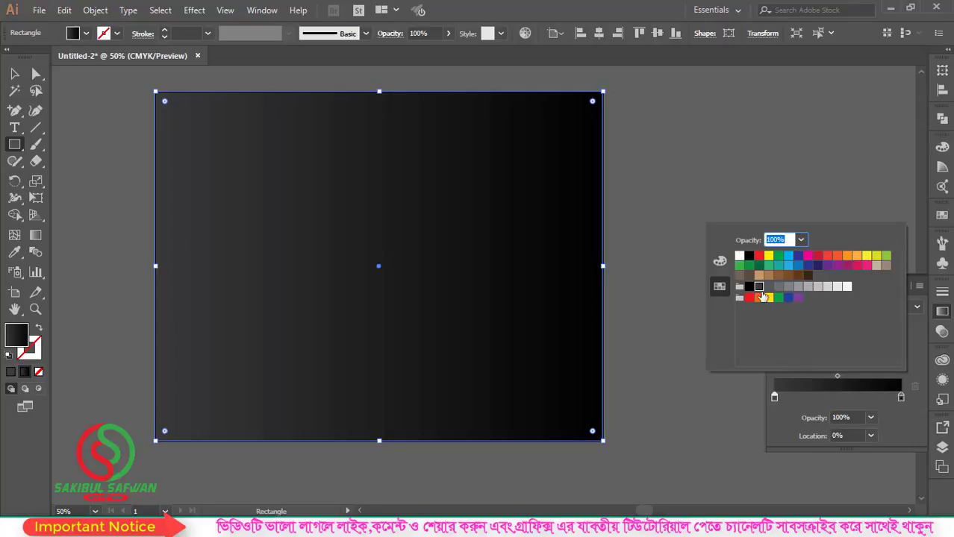
click(901, 401)
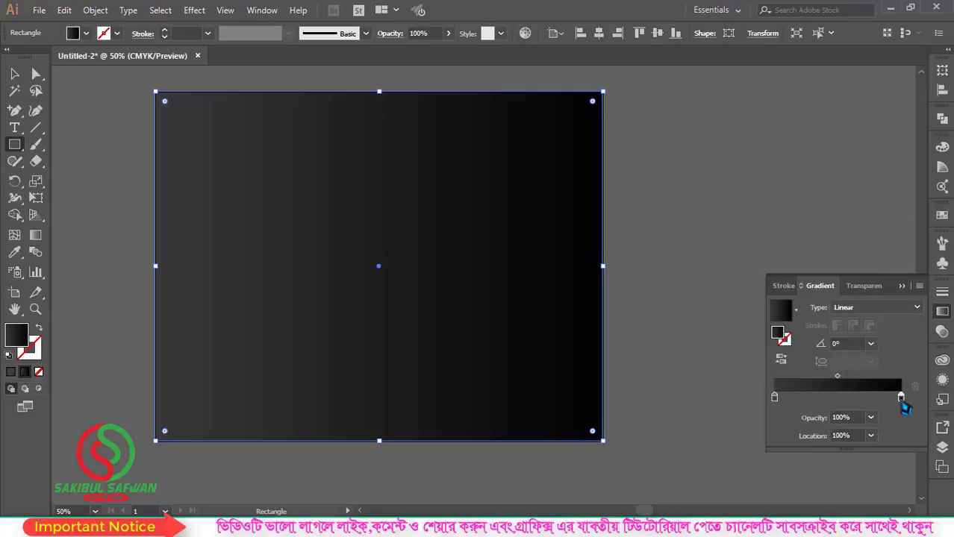
double_click(901, 400)
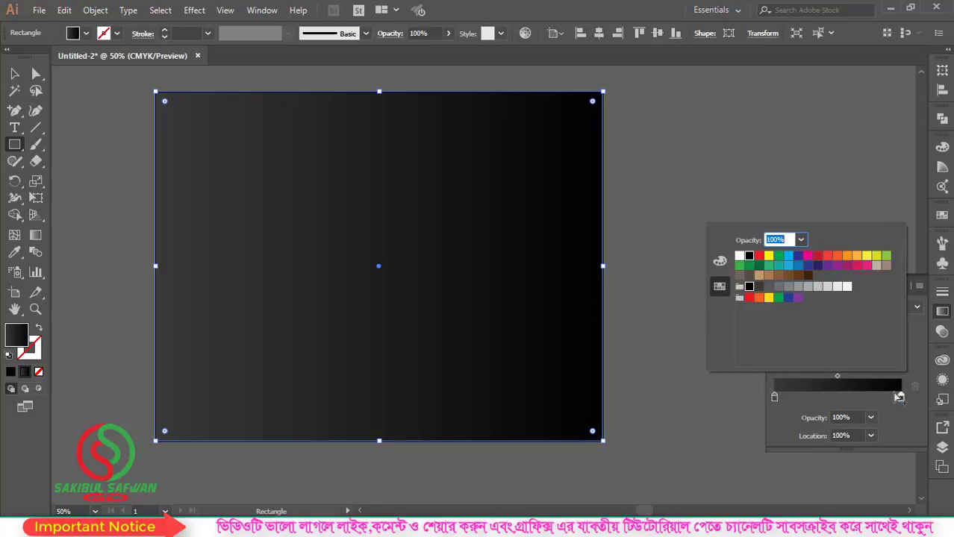
click(779, 289)
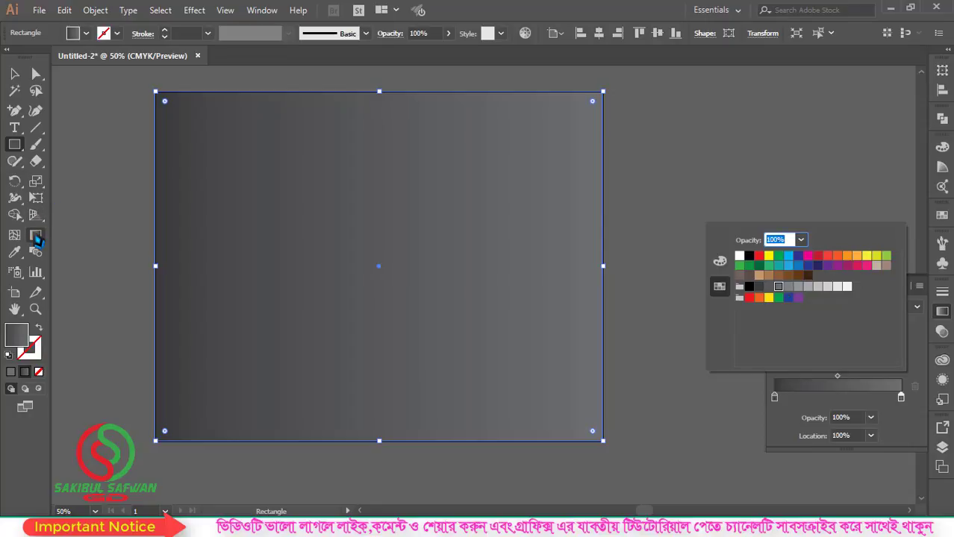
key(Escape)
Redraw the background gradient vertically, lighter at top, at about 91.6°.
click(46, 239)
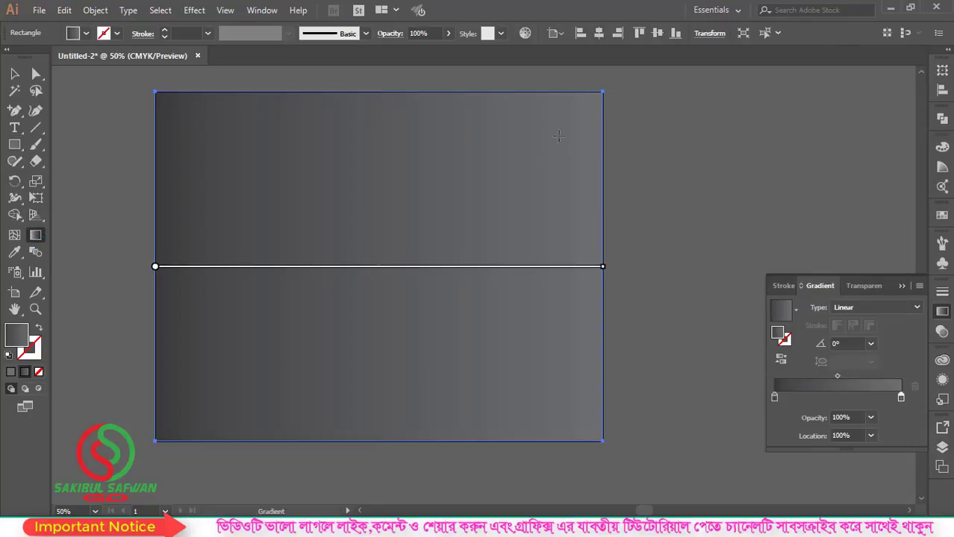
drag(578, 105, 173, 431)
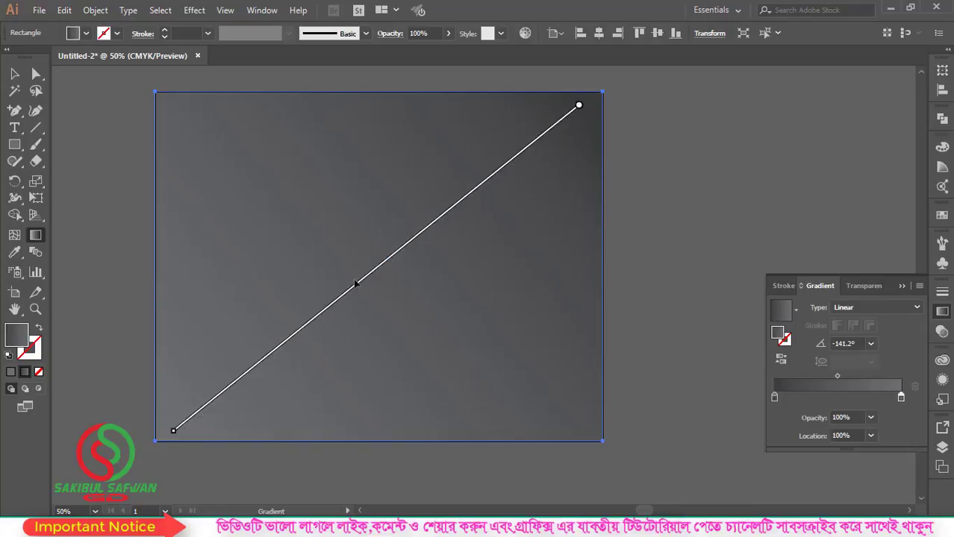
mouse_move(166, 275)
mouse_down()
mouse_move(548, 283)
mouse_move(627, 256)
mouse_up()
mouse_move(378, 113)
mouse_down()
mouse_move(390, 297)
mouse_move(366, 447)
mouse_move(377, 445)
mouse_up()
mouse_move(340, 103)
mouse_down()
mouse_move(360, 312)
mouse_move(351, 480)
mouse_up()
drag(373, 105, 386, 485)
mouse_move(380, 439)
mouse_down()
mouse_move(354, 90)
mouse_move(373, 86)
mouse_up()
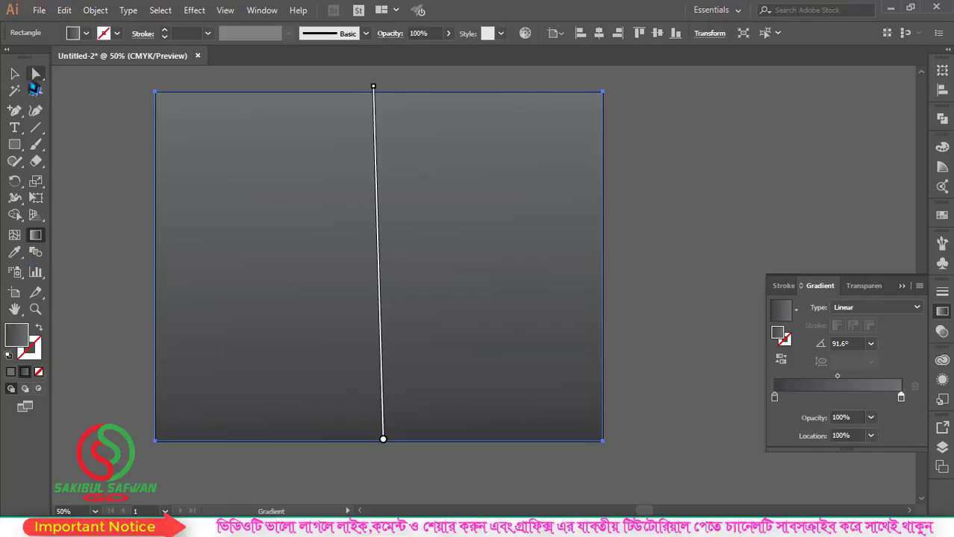
Keep the gradient rectangle aligned with the artboard, deselect it, and pick the Rectangle tool.
key(v)
drag(314, 177, 297, 192)
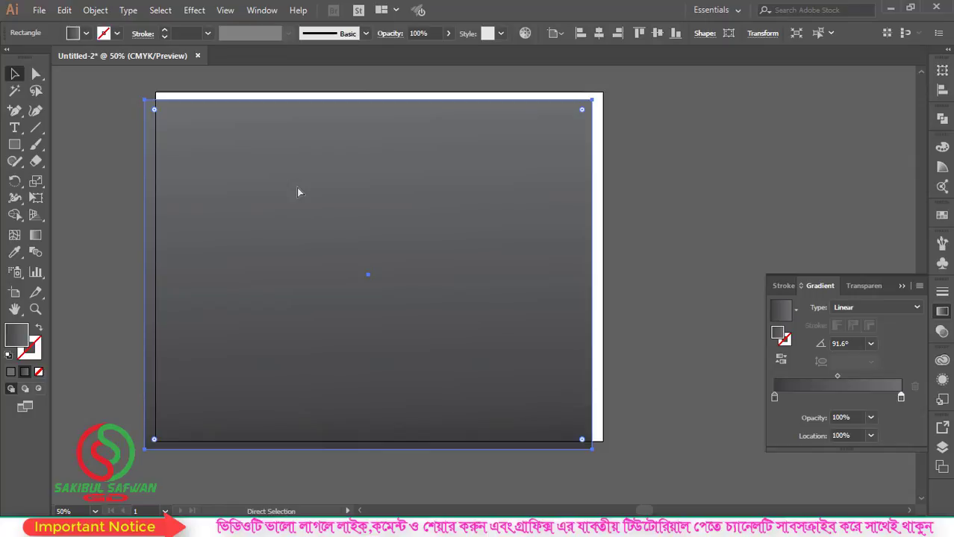
key(ctrl+z)
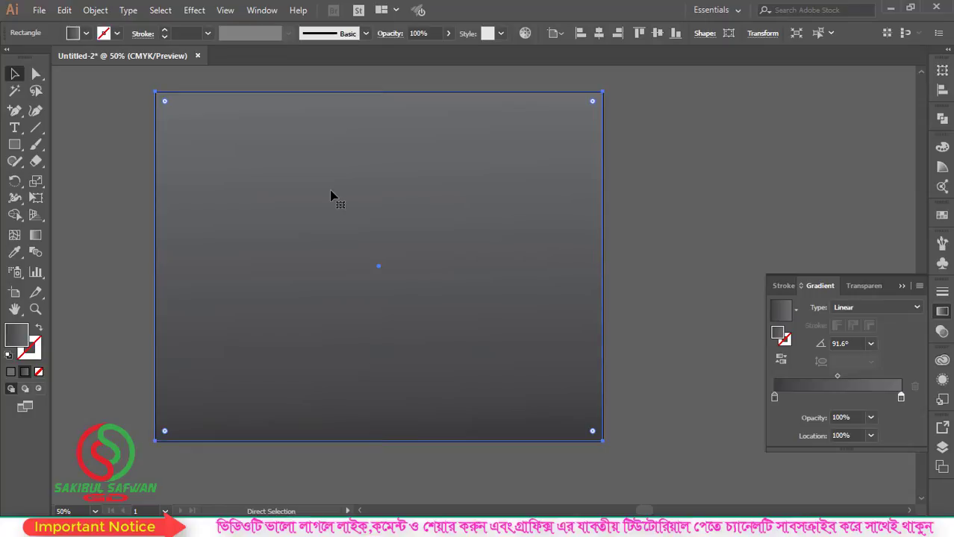
key(ctrl+shift+a)
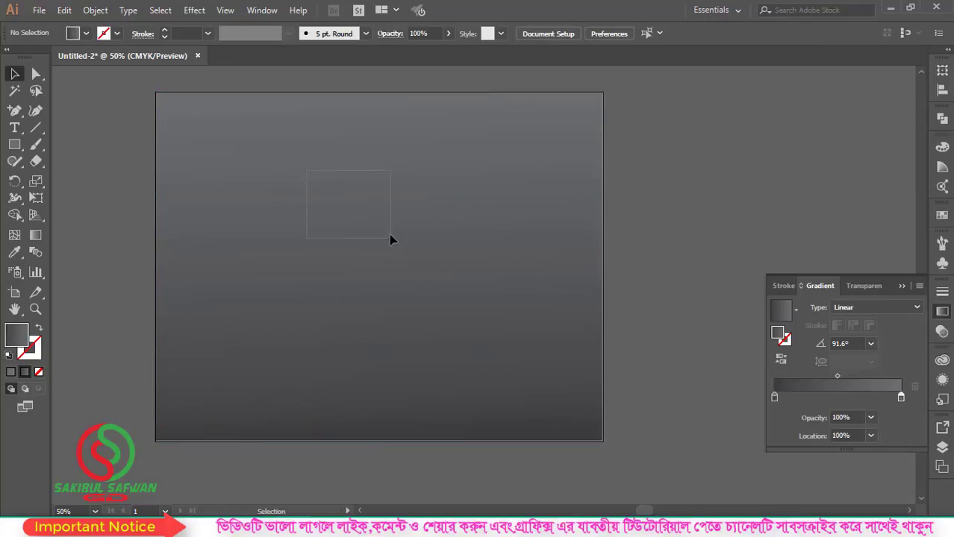
scroll(436, 220, up, 1)
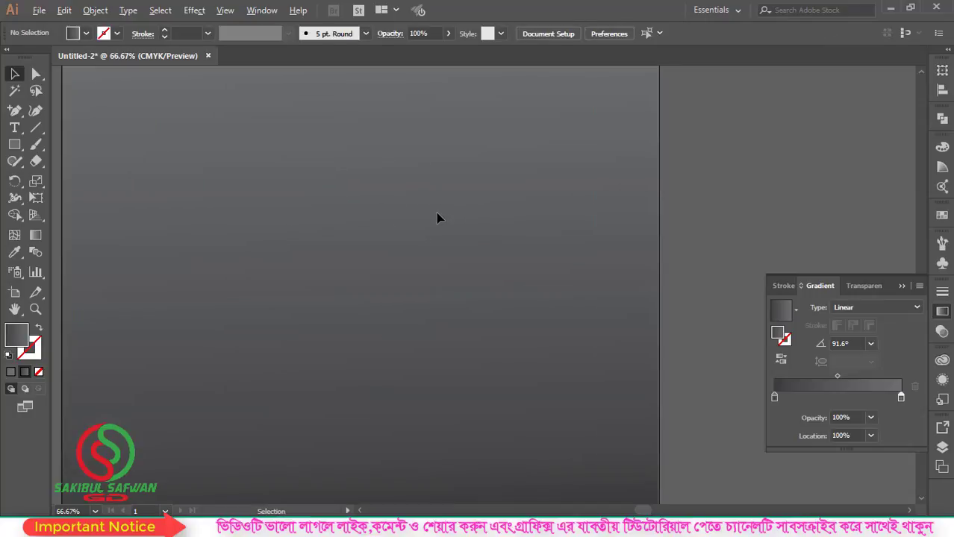
scroll(437, 218, down, 1)
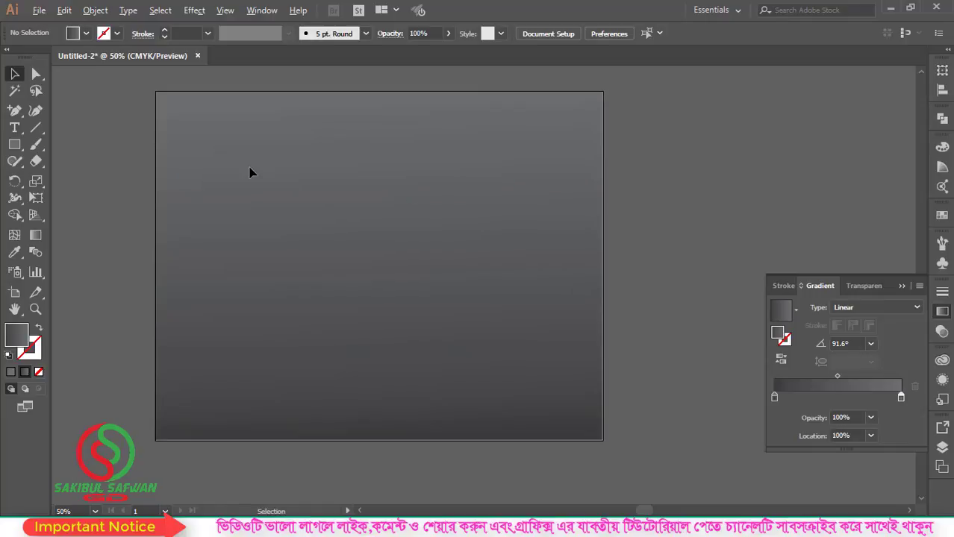
drag(14, 145, 79, 150)
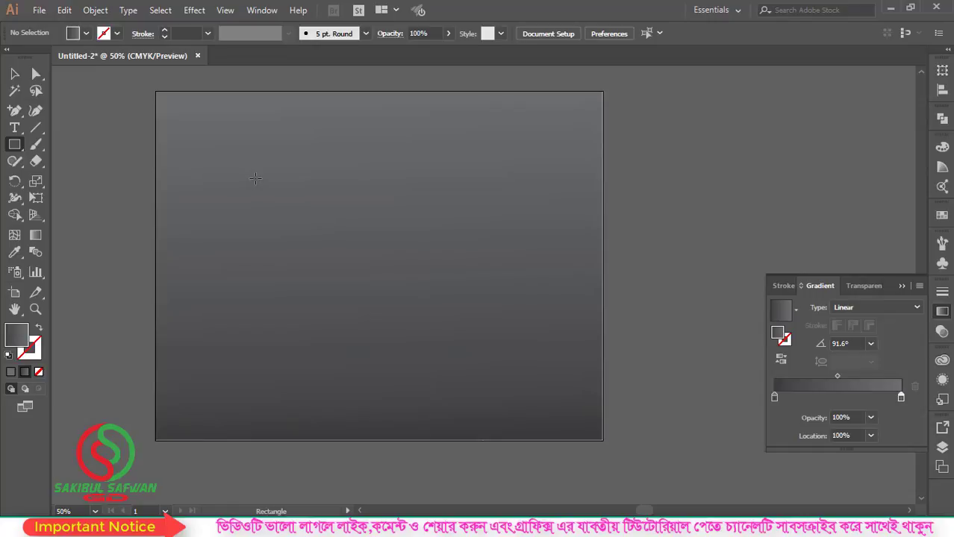
Draw a tall narrow rectangle with no fill and a 12 pt white outline.
drag(256, 185, 276, 273)
scroll(271, 226, up, 1)
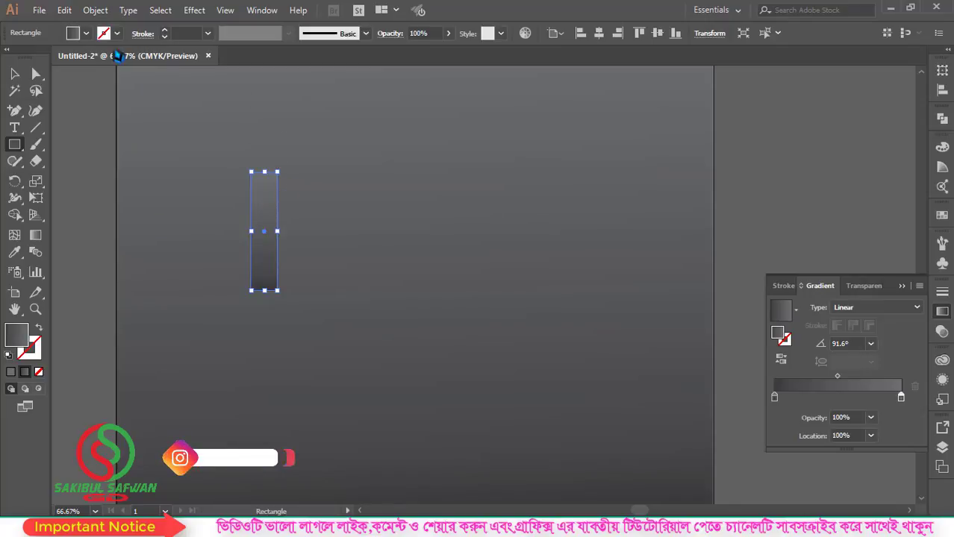
click(86, 33)
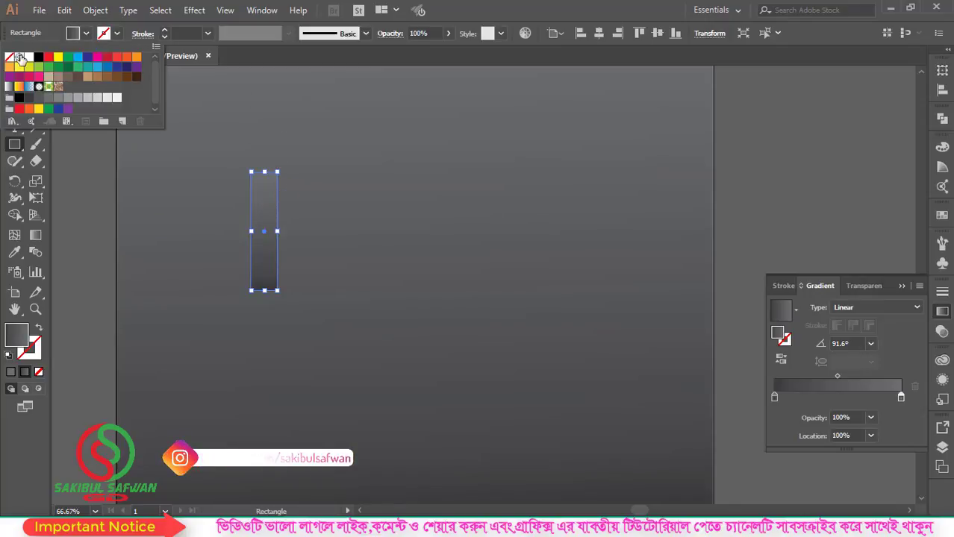
click(9, 58)
click(117, 33)
click(116, 33)
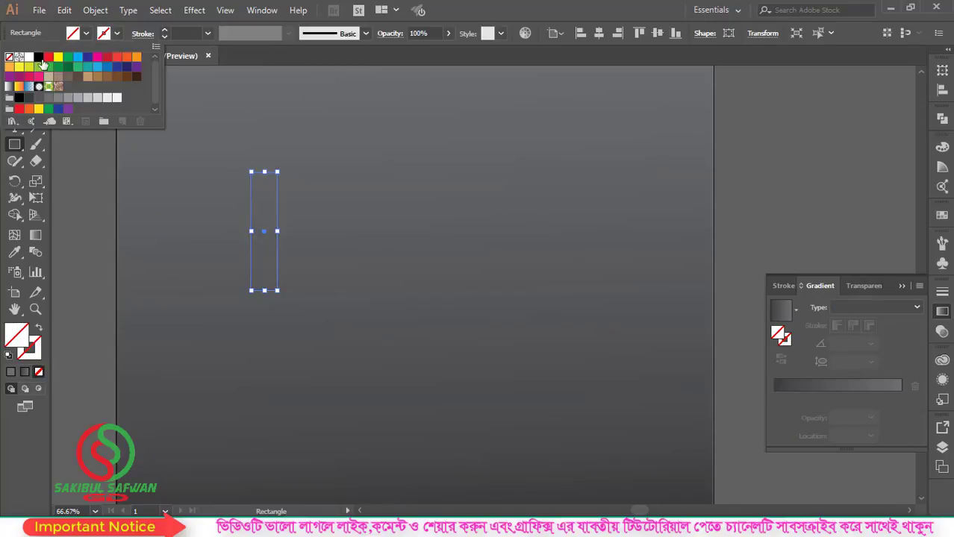
click(39, 57)
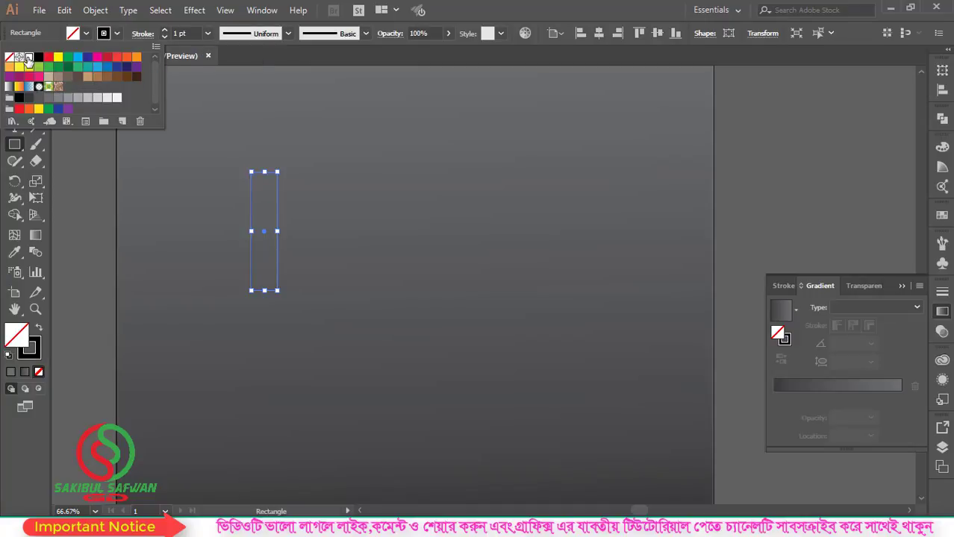
click(29, 56)
click(197, 33)
key(Up)
key(Up)
key(Up)
key(Up)
key(Up)
key(Up)
key(Up)
key(Up)
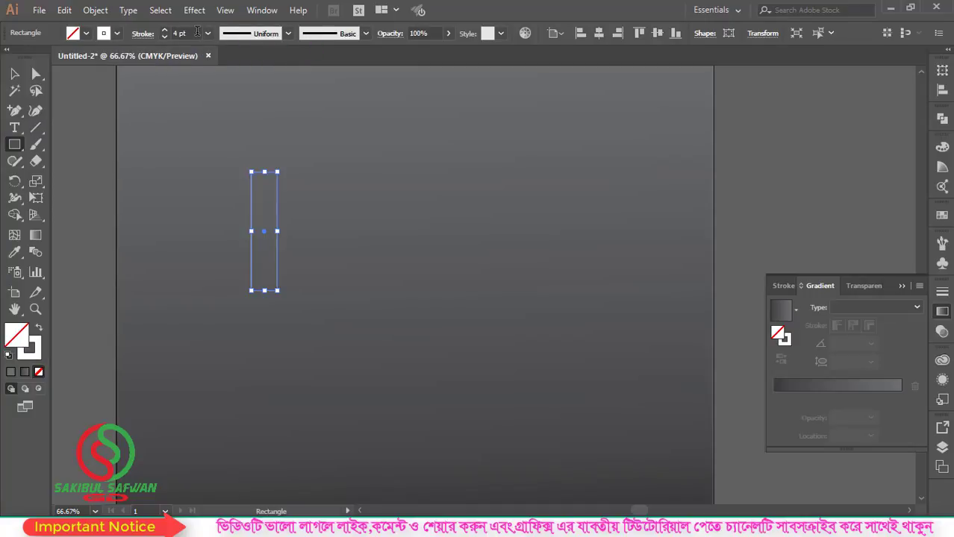
key(Up)
key(Up)
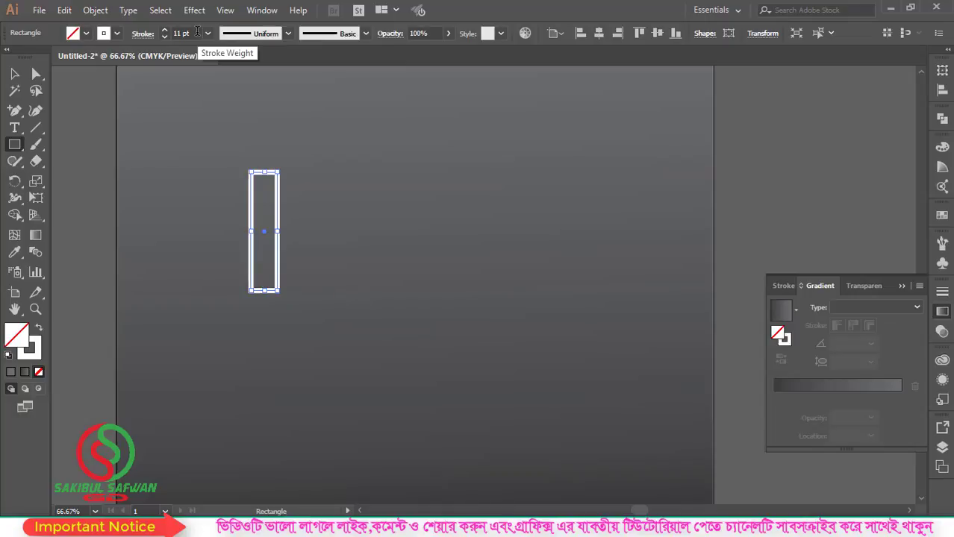
key(Up)
Place a copy of the bar to its right and stretch the copy taller.
key(v)
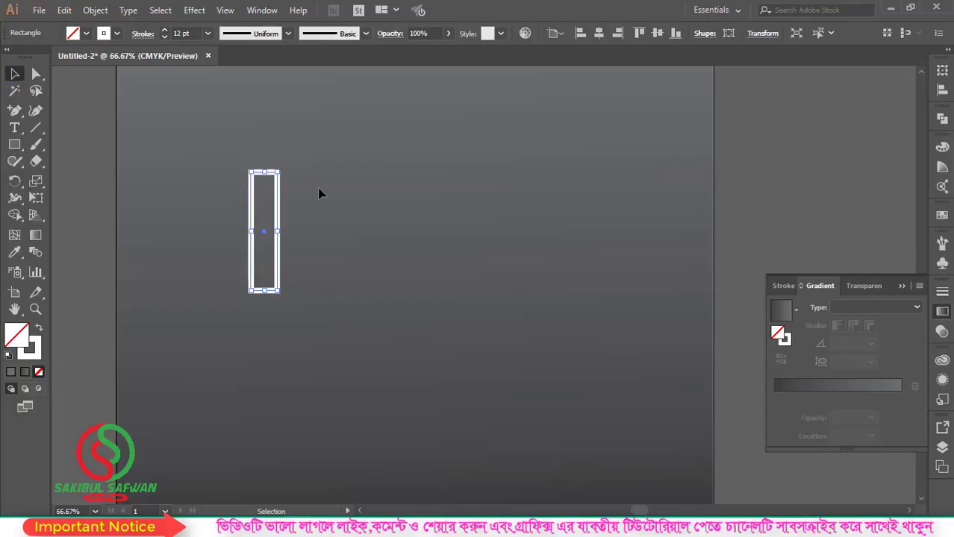
click(319, 196)
key(ctrl+0)
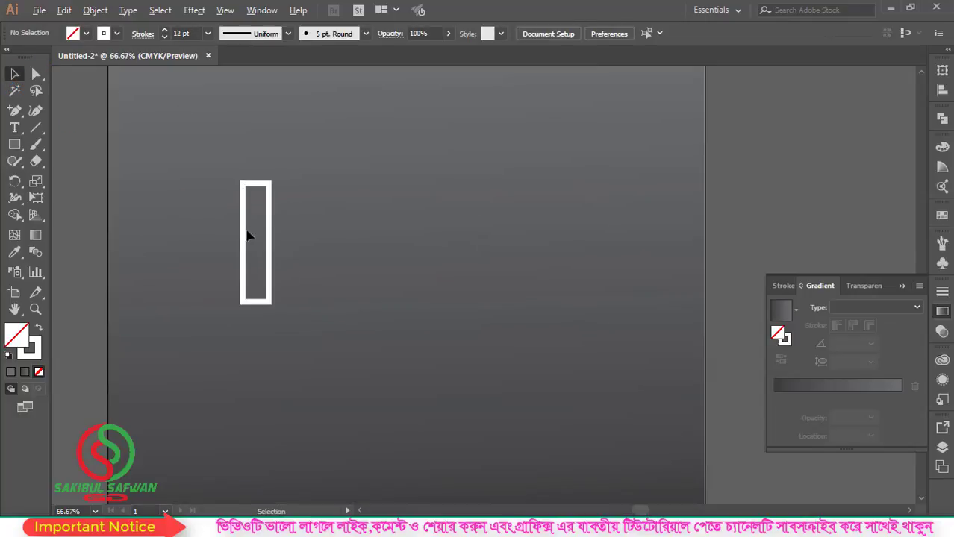
drag(270, 223, 311, 253)
drag(298, 201, 298, 177)
click(377, 206)
key(ctrl+minus)
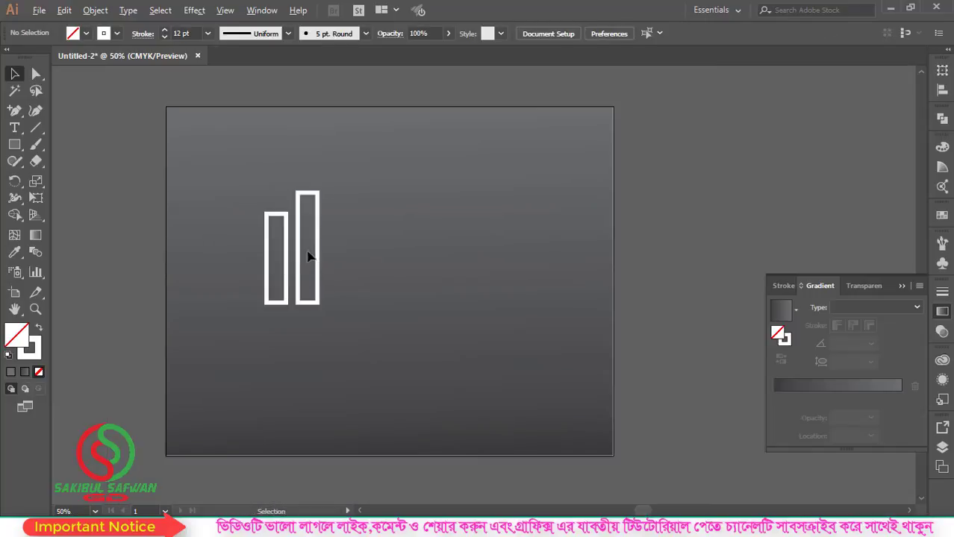
key(ctrl+plus)
click(312, 178)
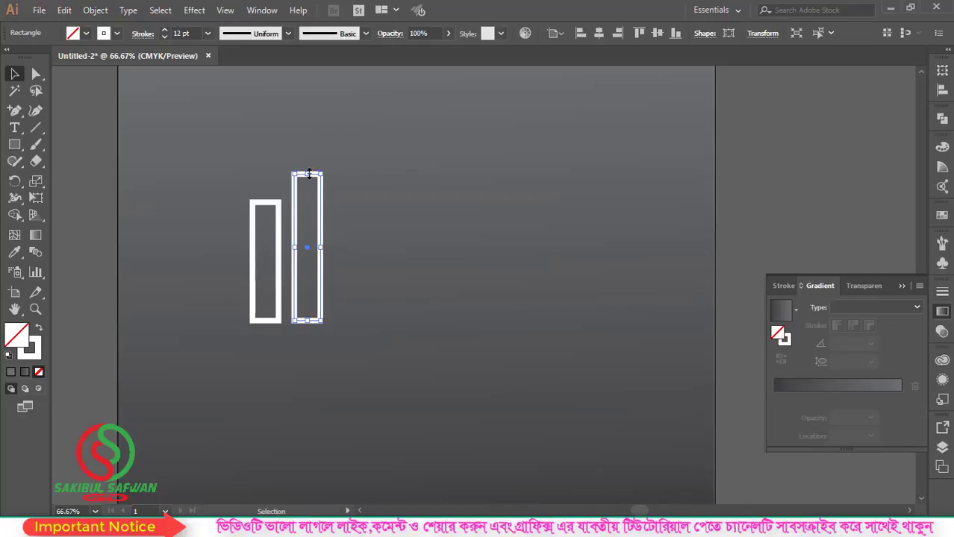
drag(309, 173, 309, 166)
click(357, 185)
key(ctrl+minus)
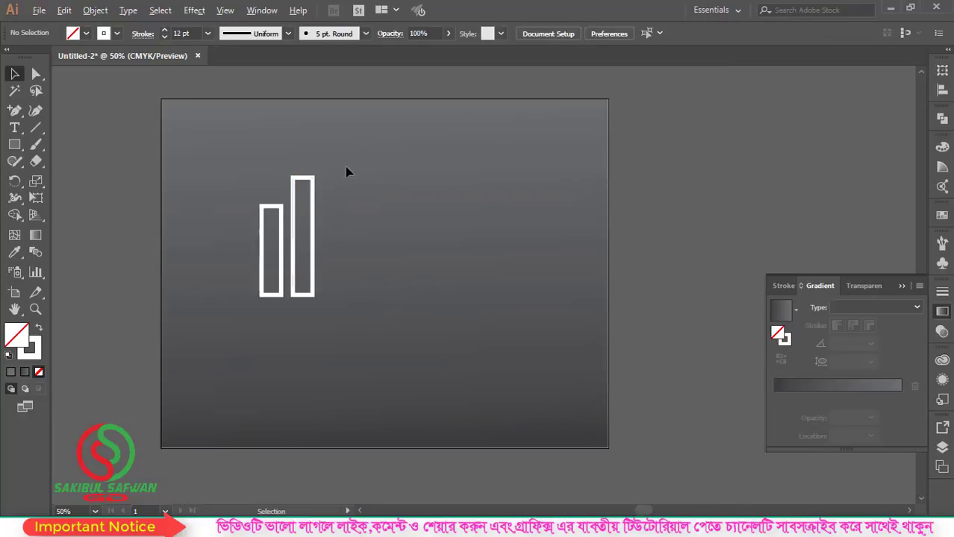
Make a vertically reflected copy of both bars and shift it right, level with the originals.
drag(269, 326, 213, 367)
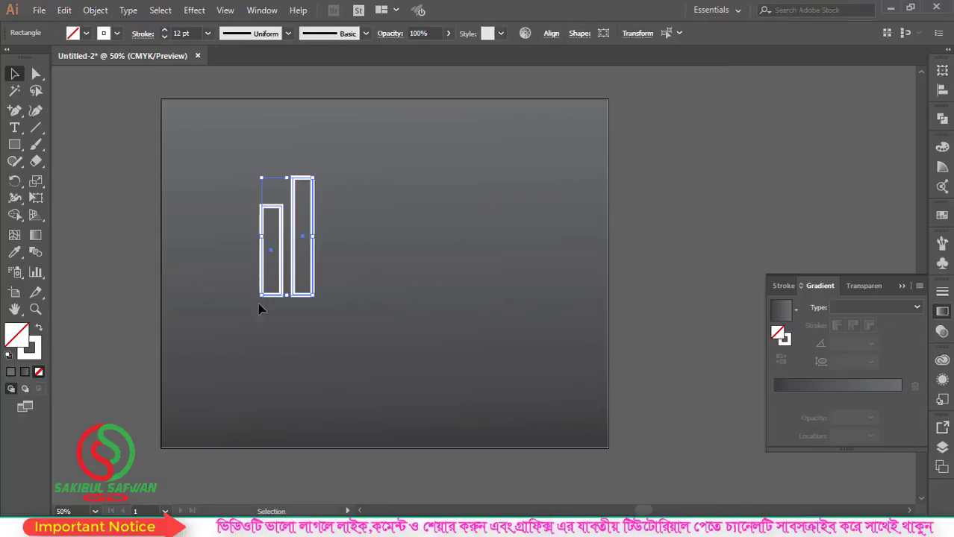
right_click(295, 233)
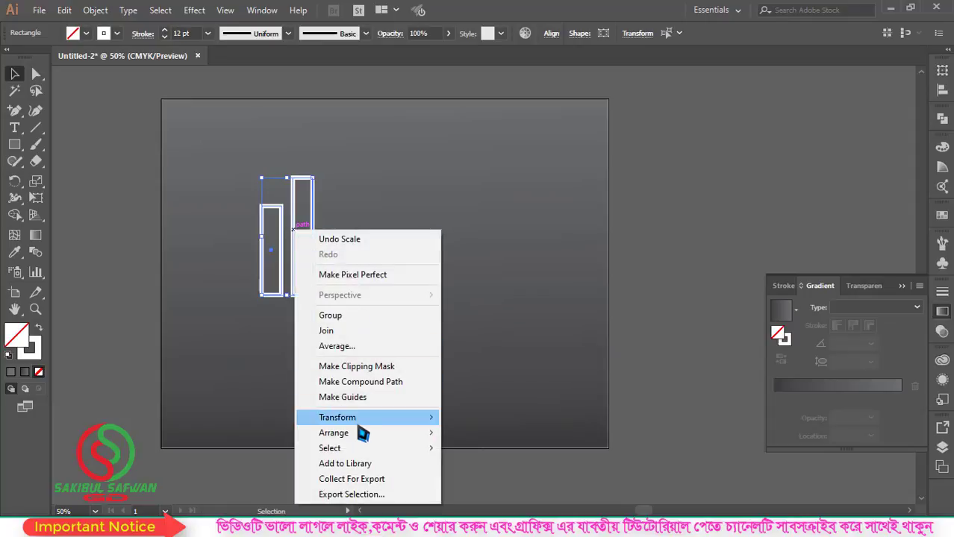
mouse_move(357, 423)
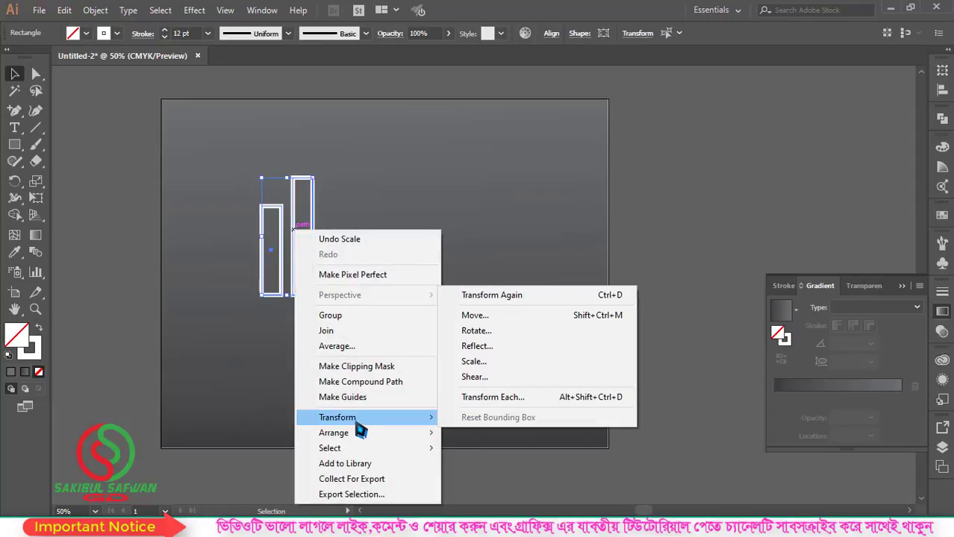
click(479, 348)
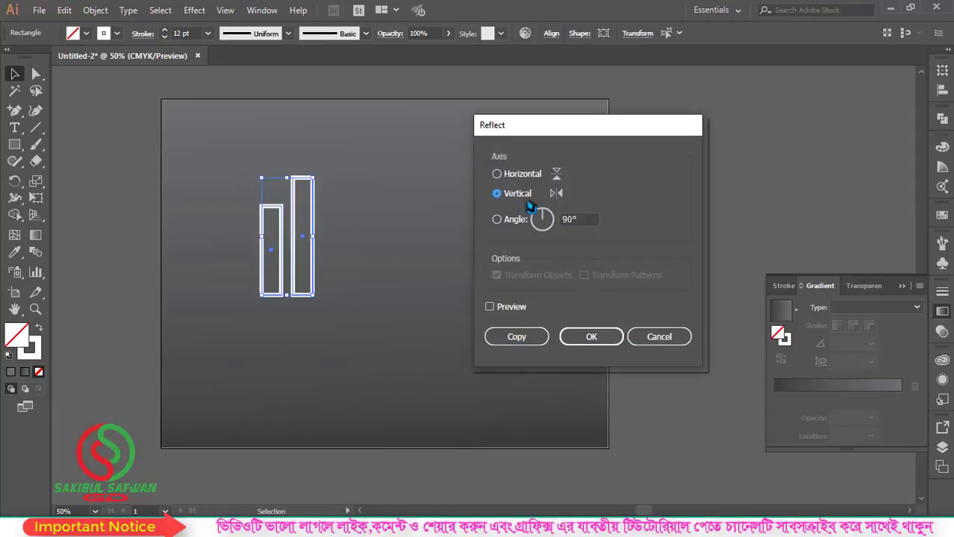
click(512, 339)
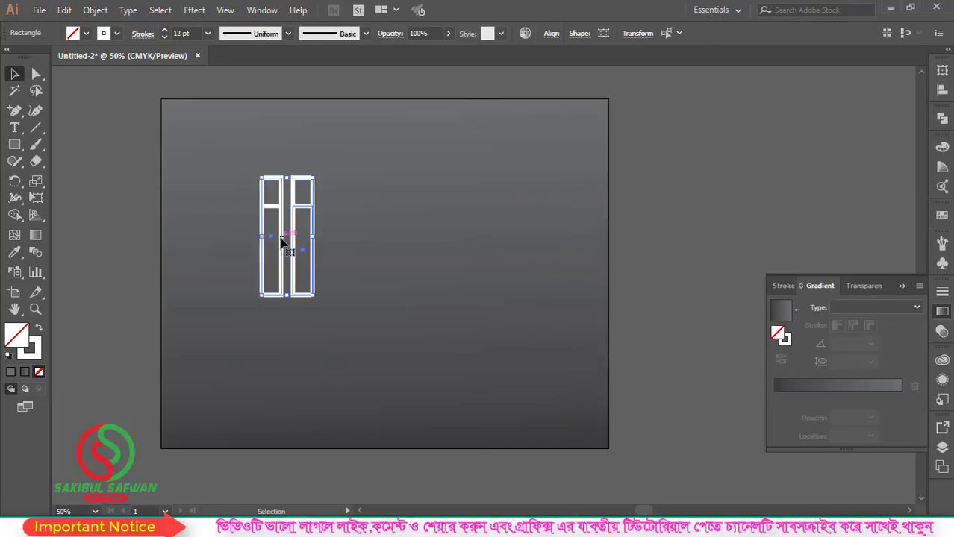
drag(282, 242, 406, 243)
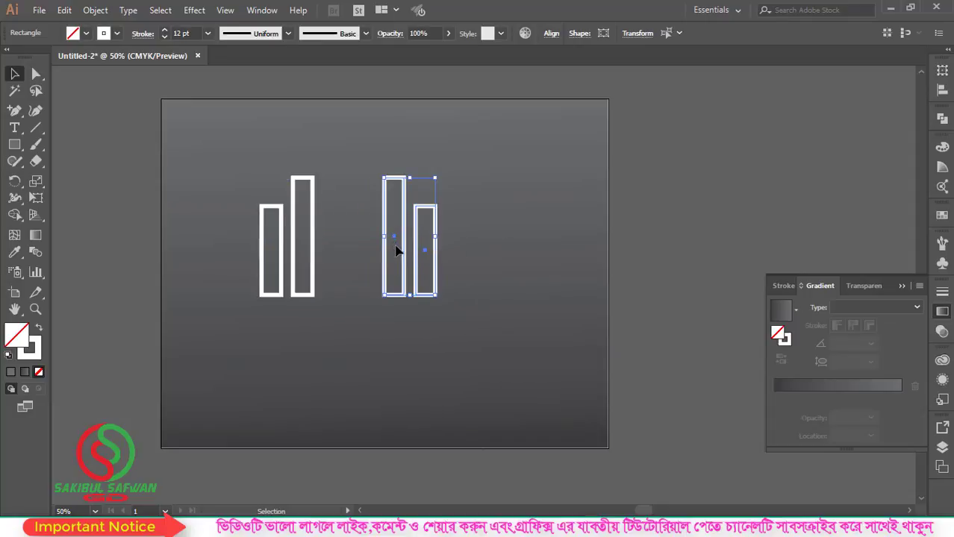
click(478, 219)
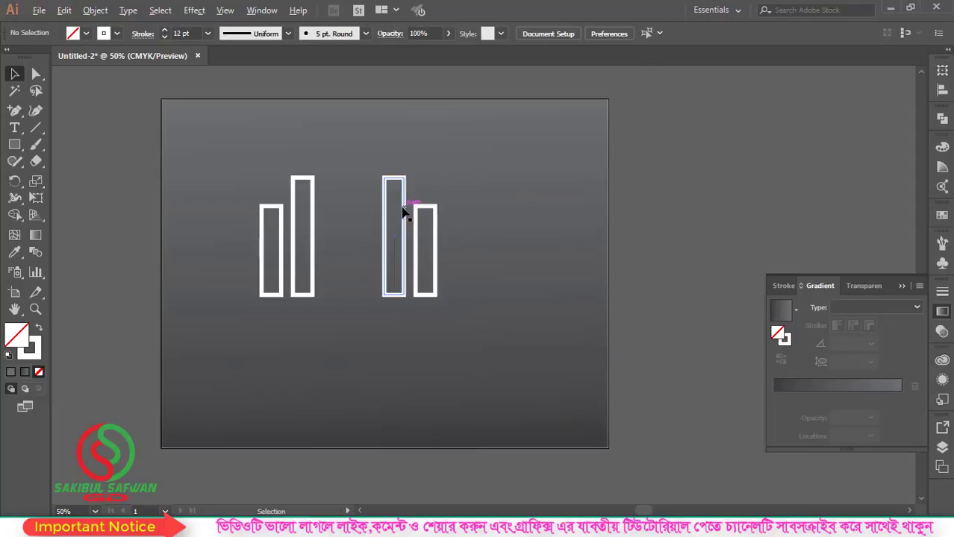
drag(14, 144, 65, 143)
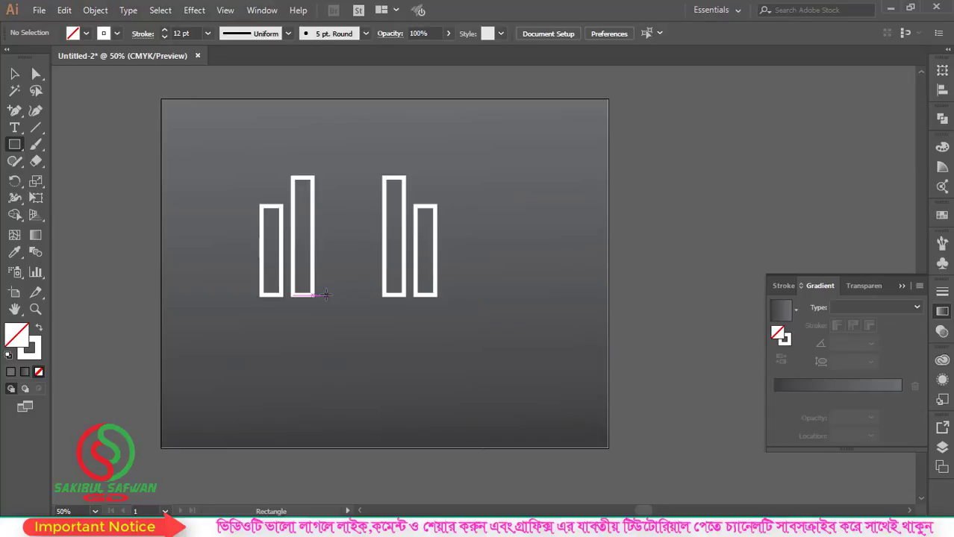
Draw a tallest centre bar between the two pairs and stretch it higher.
drag(326, 294, 371, 120)
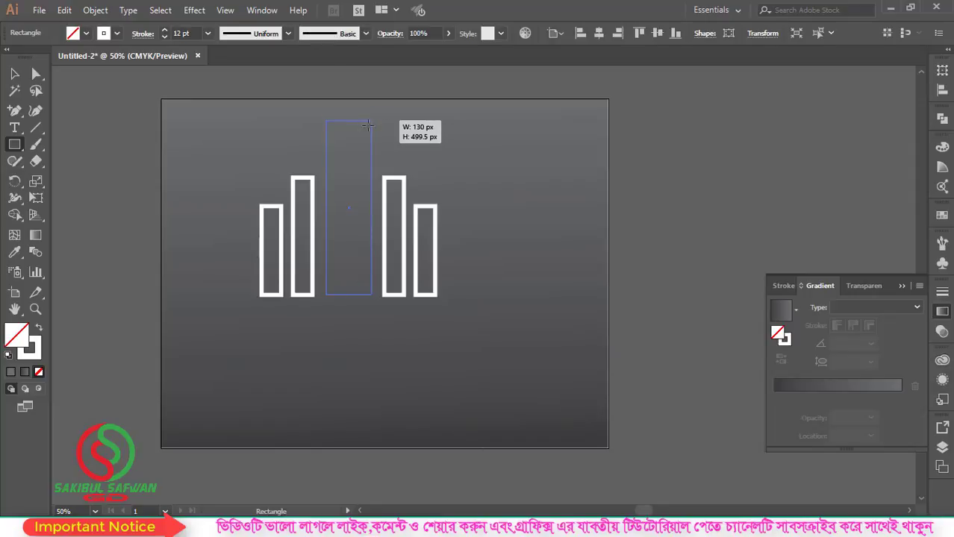
click(15, 74)
click(452, 205)
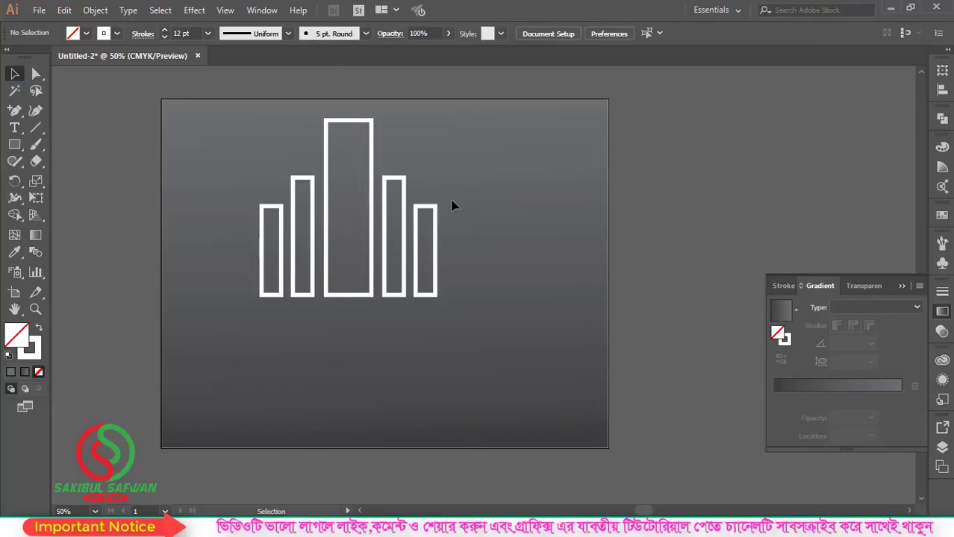
scroll(357, 208, up, 2)
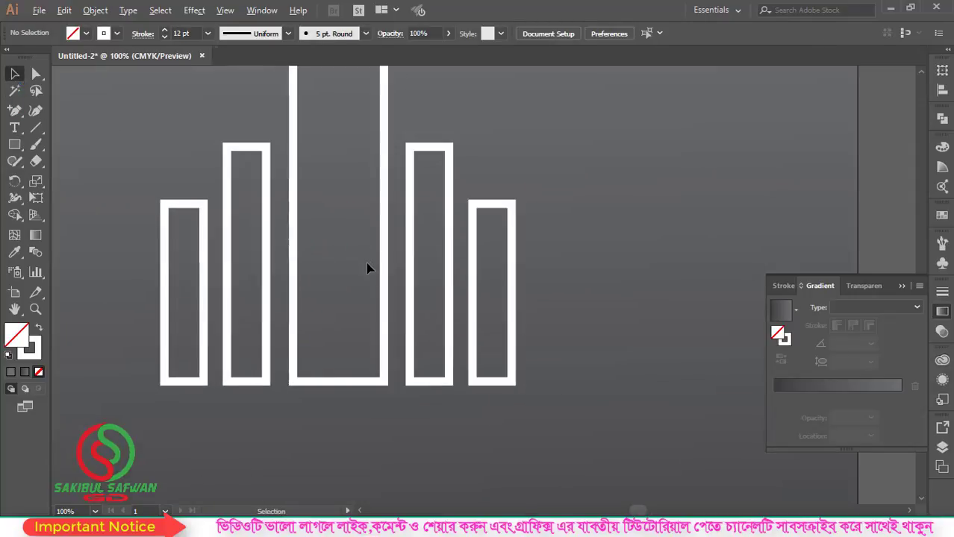
scroll(368, 267, down, 2)
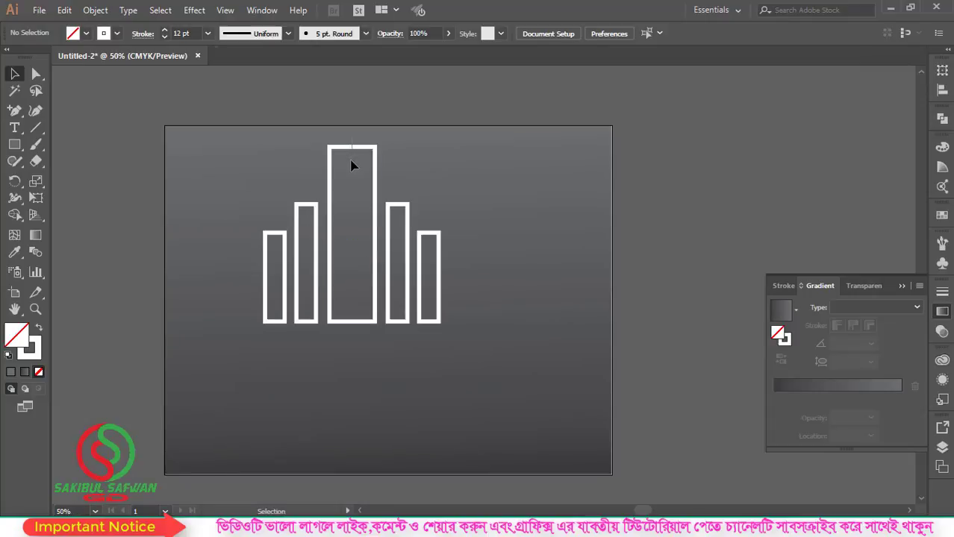
scroll(353, 152, up, 2)
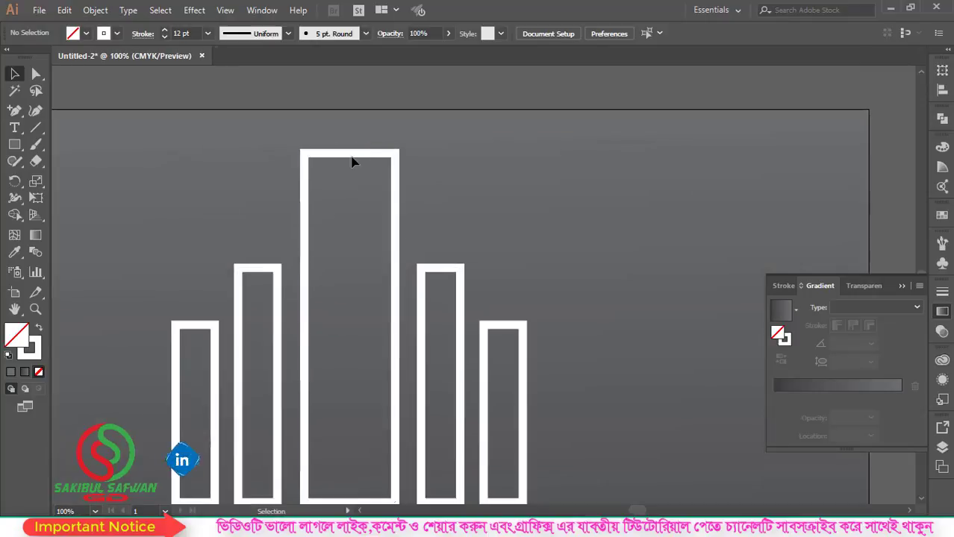
click(347, 153)
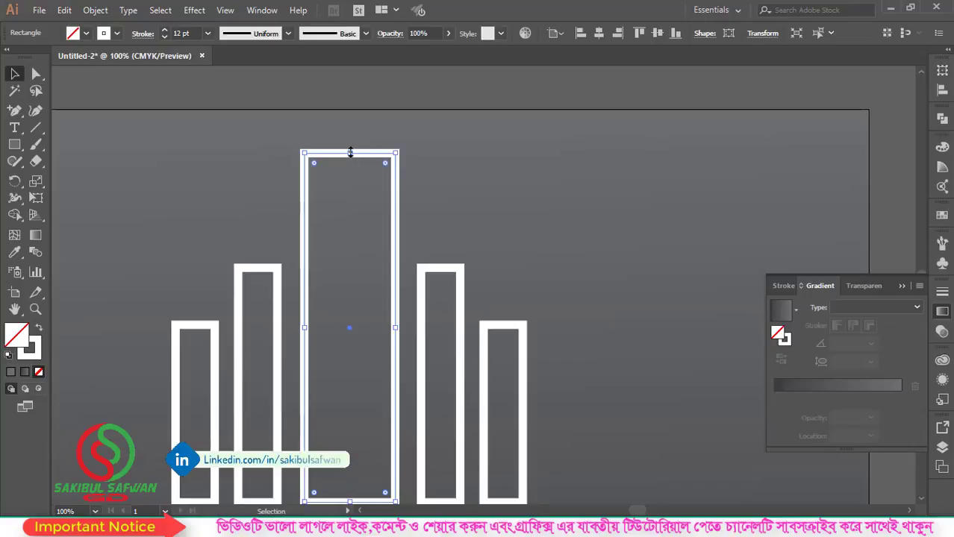
drag(350, 152, 350, 131)
click(448, 198)
Move all five bars lower on the artboard.
scroll(356, 246, down, 2)
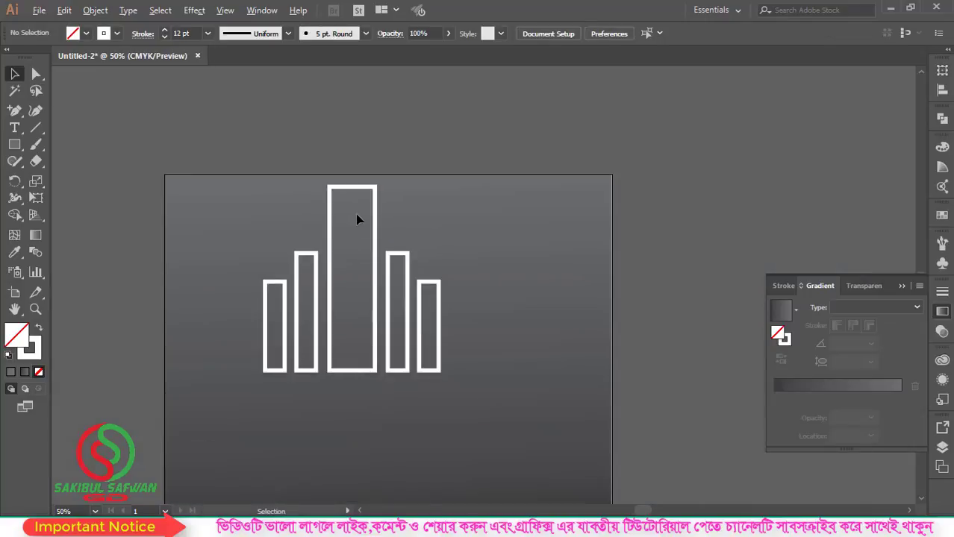
scroll(353, 207, up, 1)
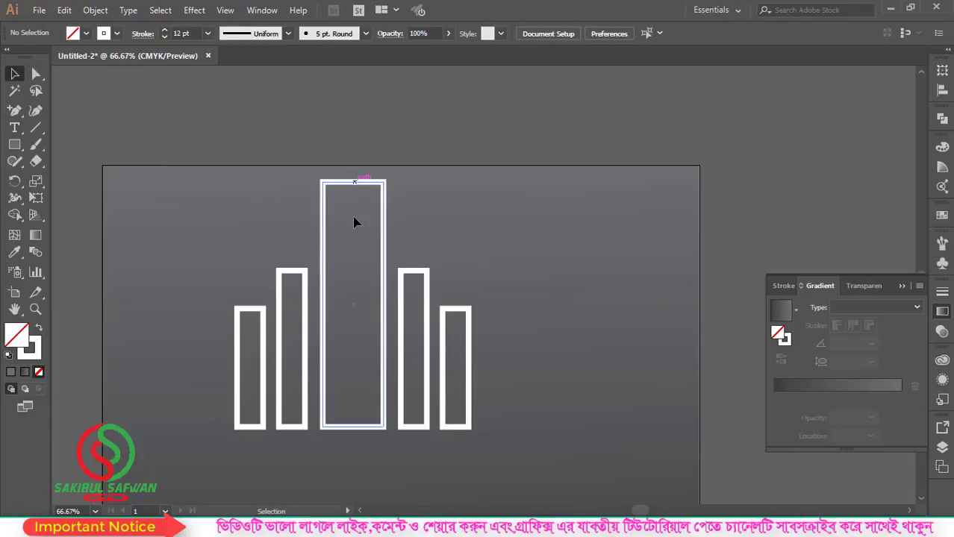
scroll(437, 236, down, 1)
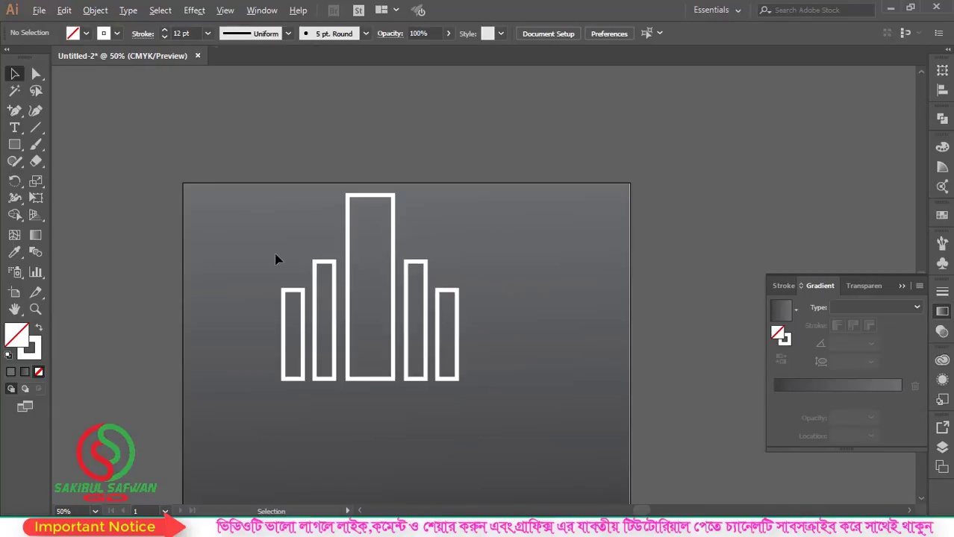
key(ctrl+a)
scroll(448, 321, down, 3)
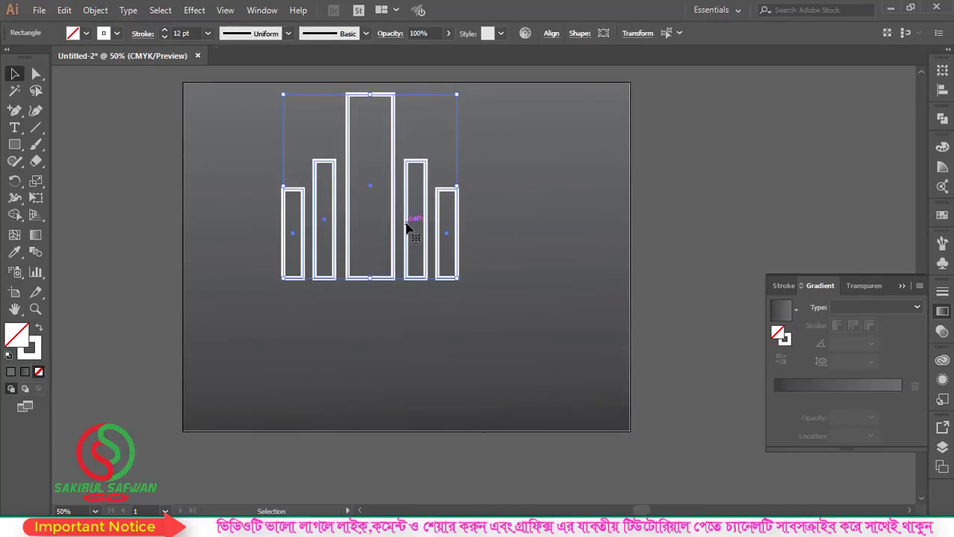
drag(404, 224, 412, 295)
click(412, 155)
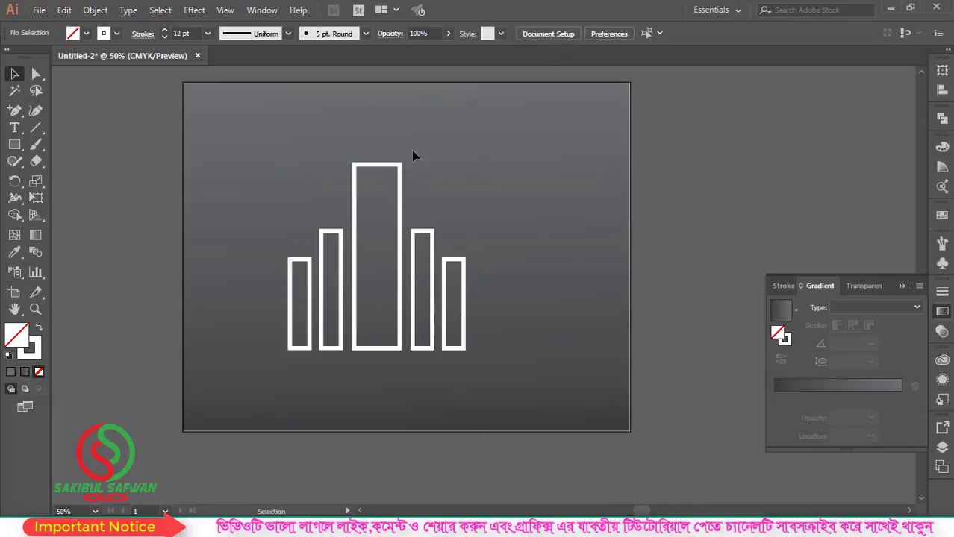
Fine-tune the tall middle bar's top edge, raising it then lowering it slightly.
click(377, 164)
scroll(377, 161, up, 2)
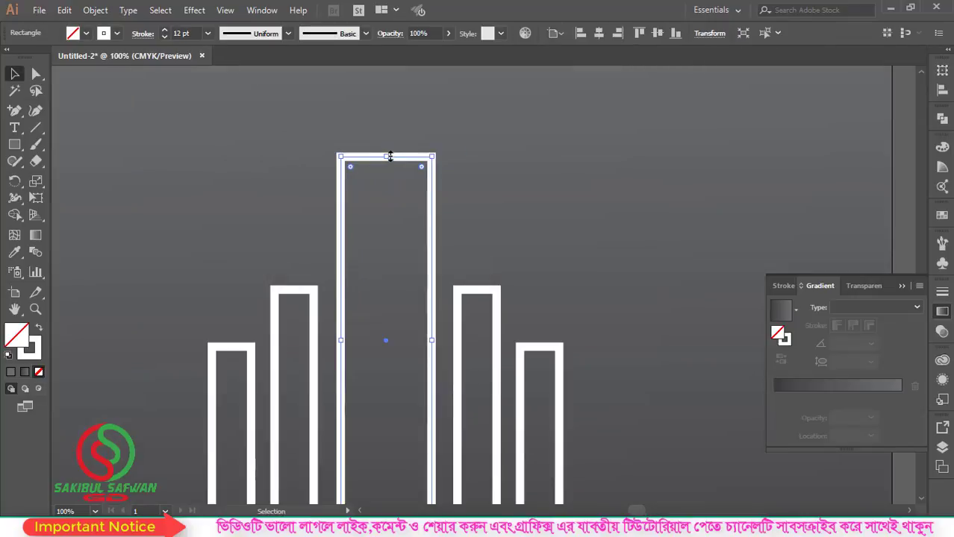
drag(390, 156, 389, 138)
click(332, 243)
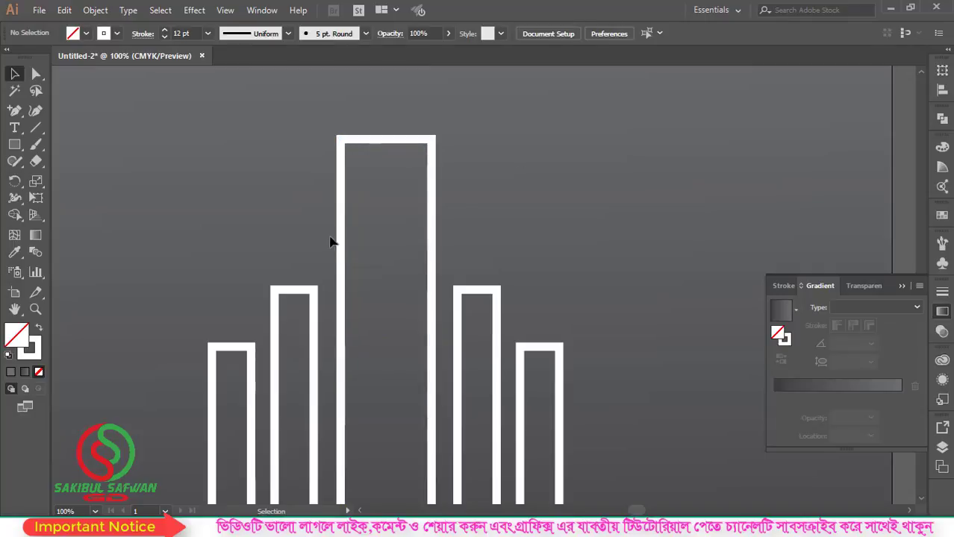
scroll(332, 243, down, 2)
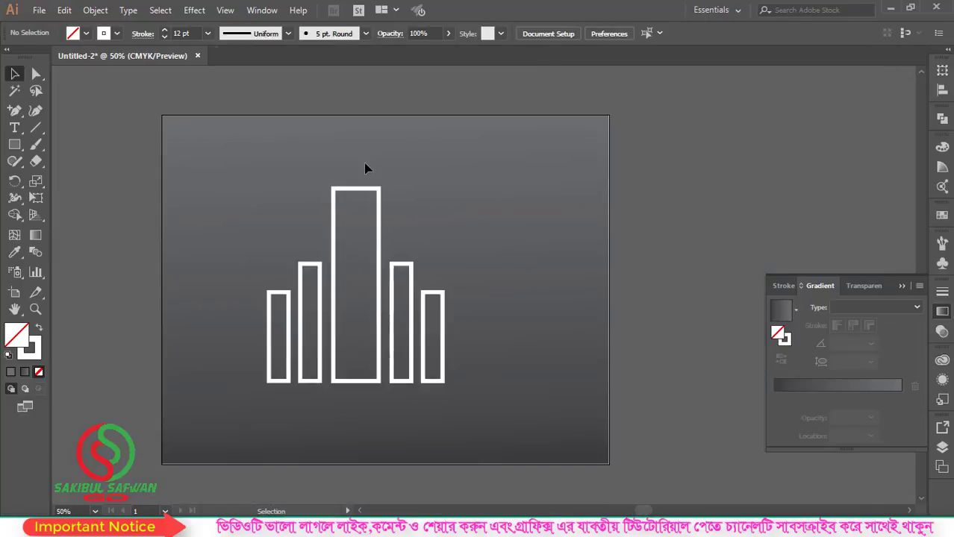
click(350, 217)
drag(355, 186, 356, 194)
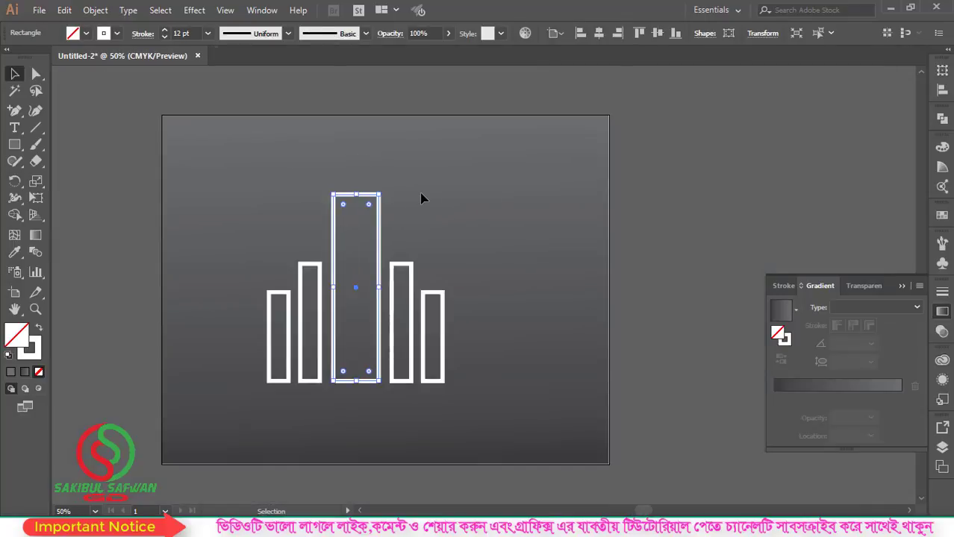
Raise the tall middle bar's stroke weight to 15 pt.
click(54, 126)
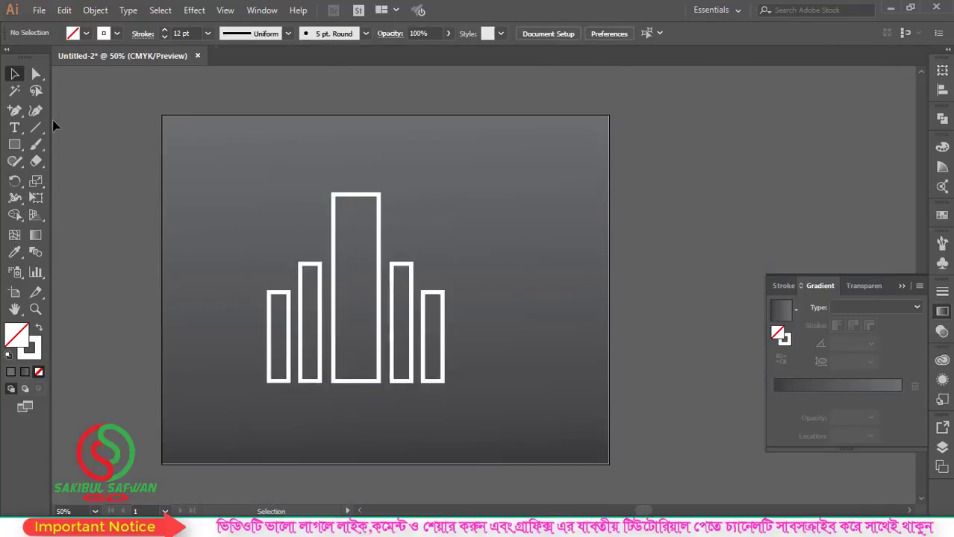
click(347, 223)
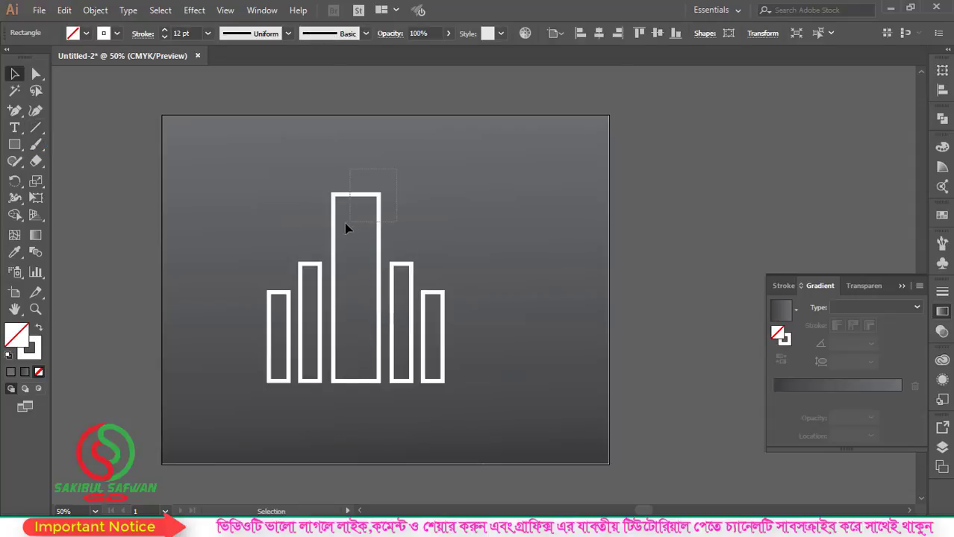
click(194, 32)
key(Up)
key(Up)
key(Up)
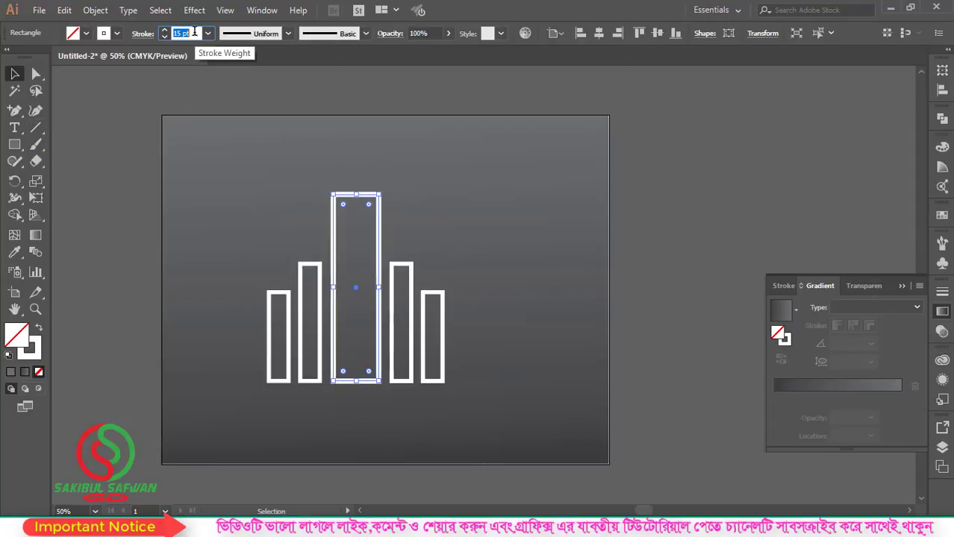
click(442, 237)
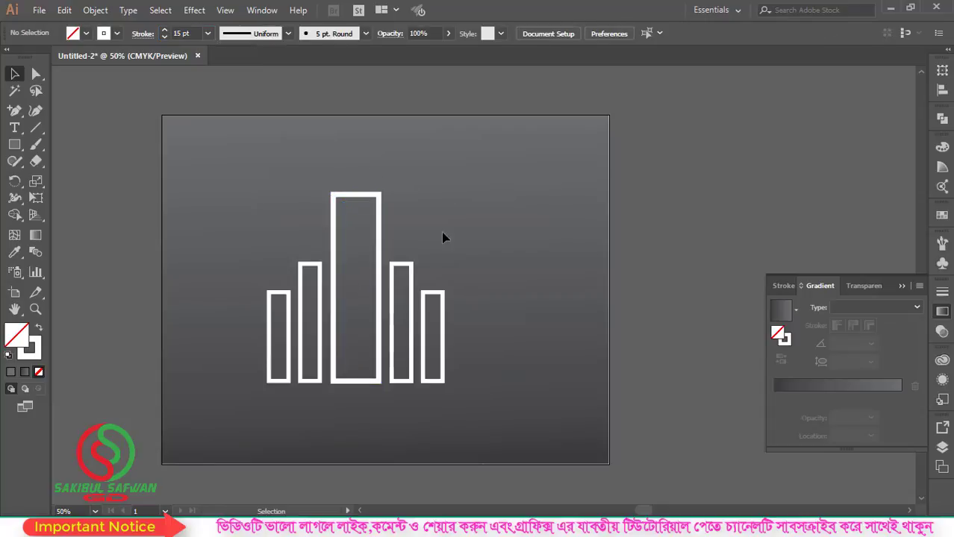
Nudge the right pair of bars rightward and the left pair leftward.
alt+scroll(409, 295, up, 1)
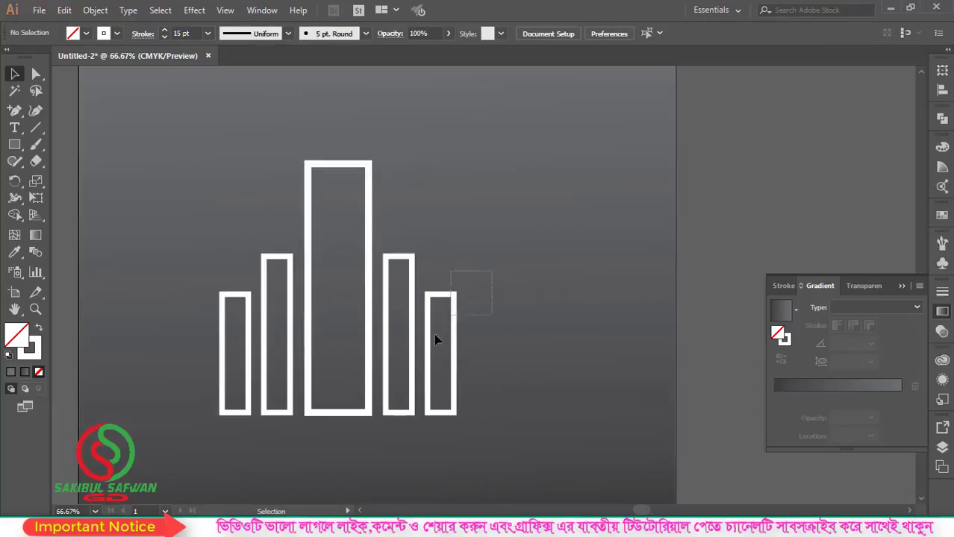
drag(435, 340, 398, 374)
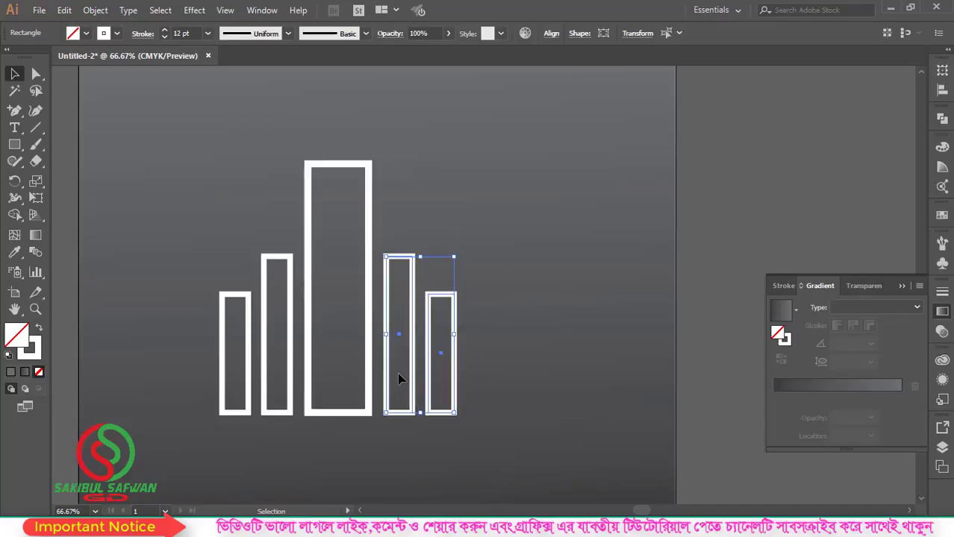
key(Right)
key(Right)
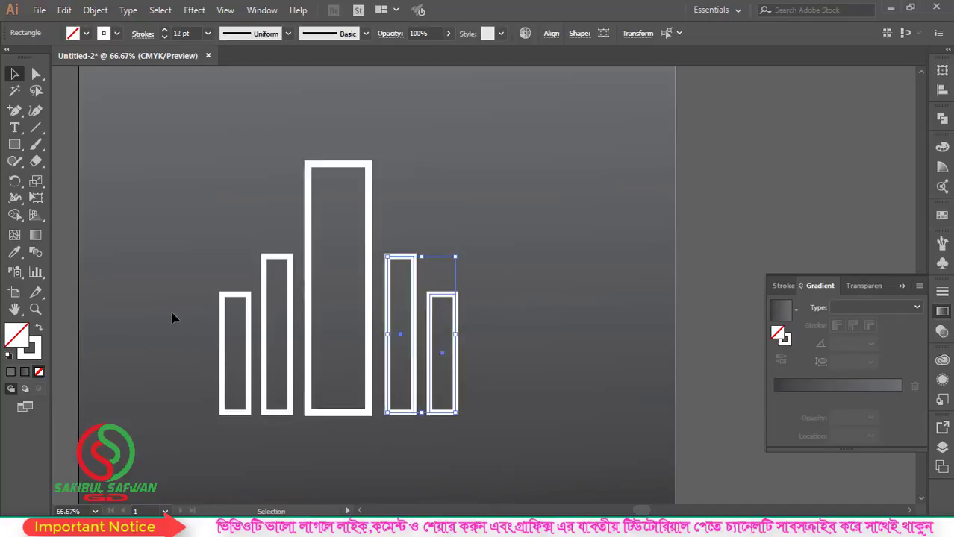
click(287, 355)
key(Left)
key(Left)
key(Left)
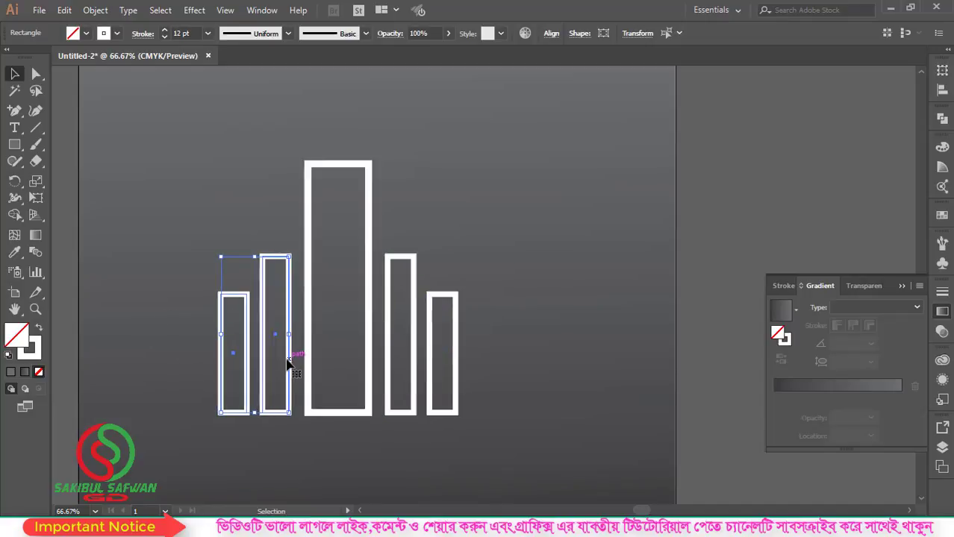
click(478, 270)
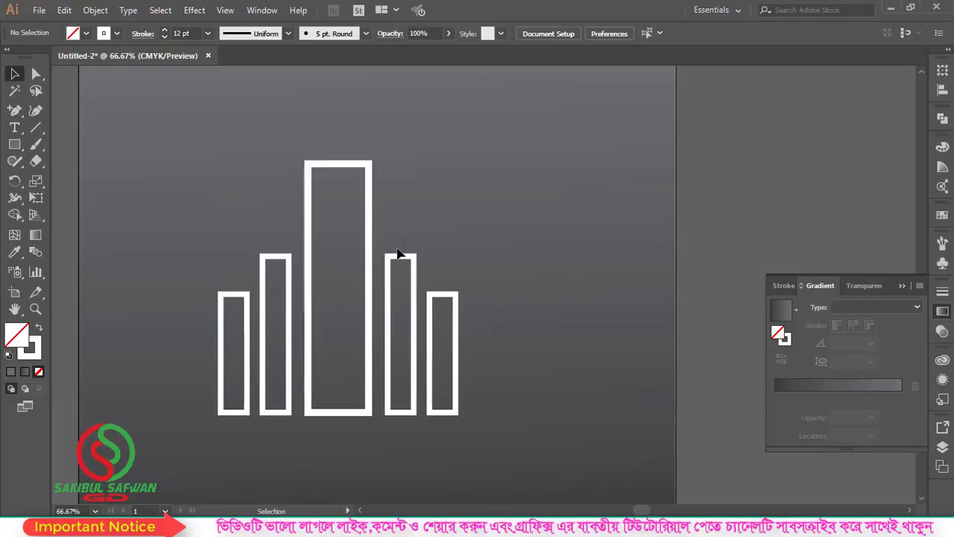
Draw a vertical line from the tall bar's top centre down to its bottom.
click(335, 224)
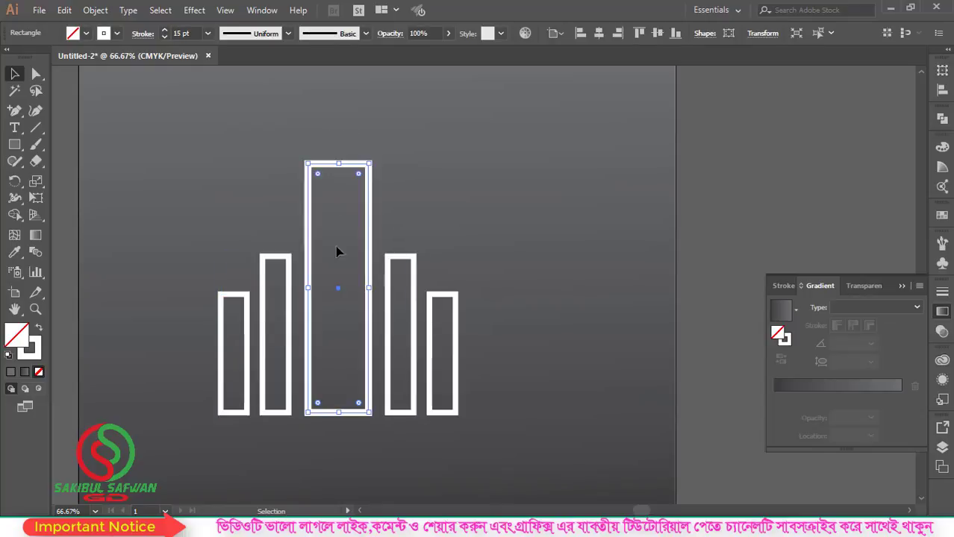
drag(36, 132, 109, 134)
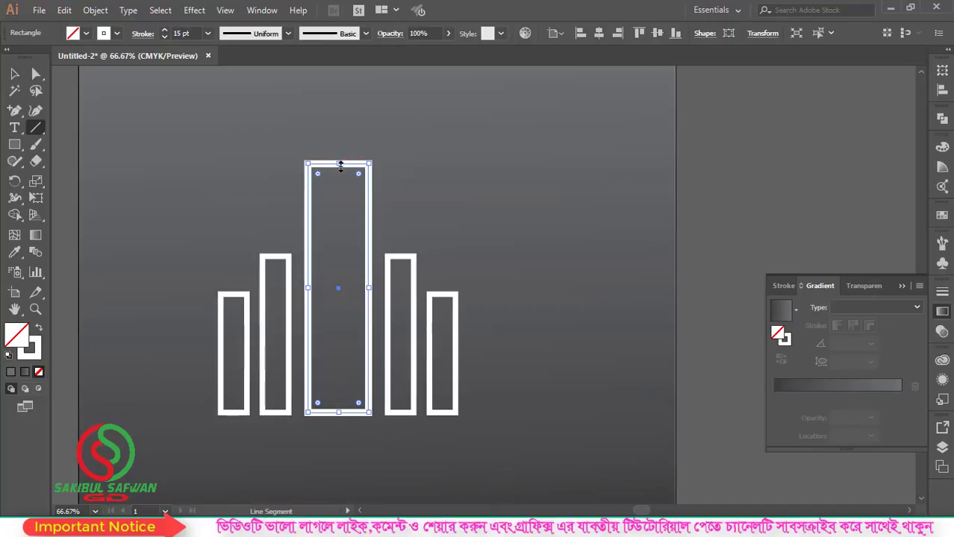
drag(338, 163, 338, 413)
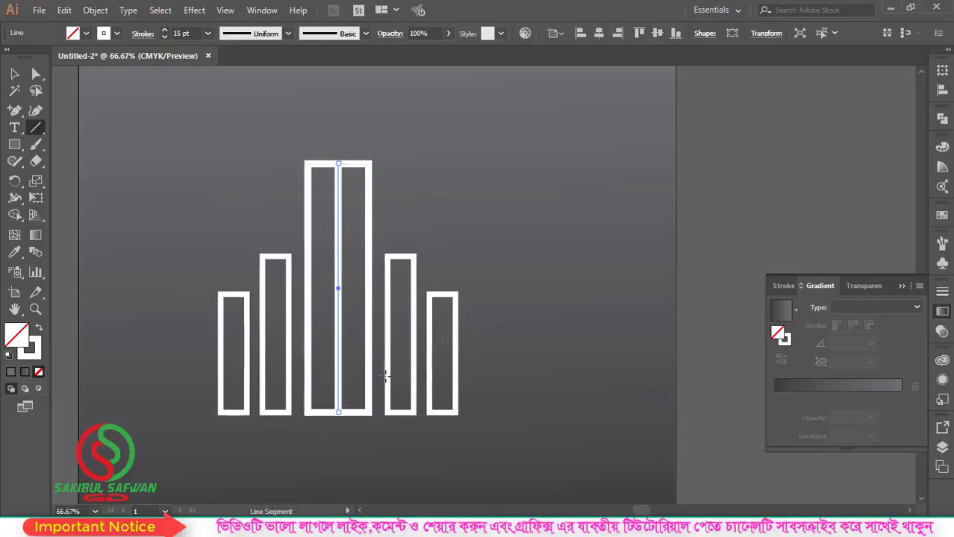
click(14, 73)
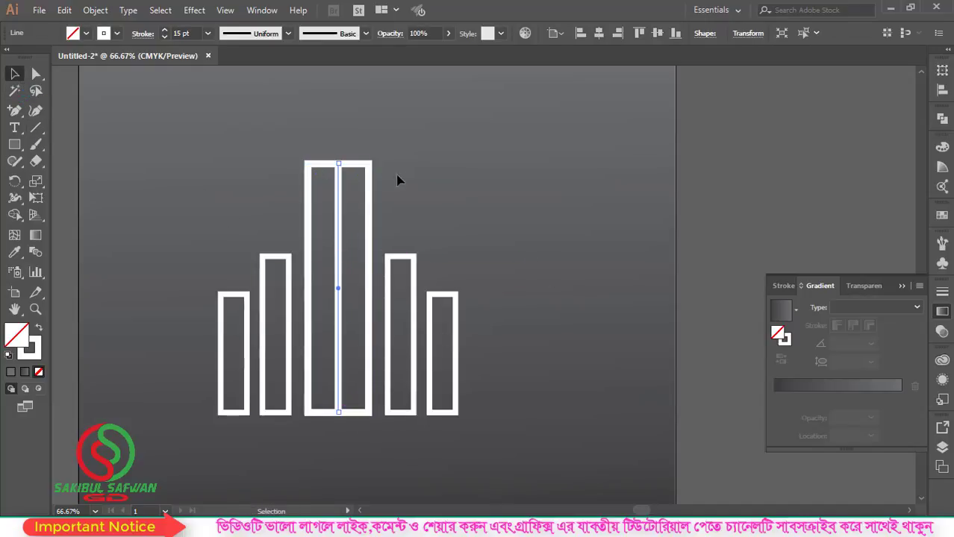
click(420, 172)
Select the tall bar together with its new centre line.
scroll(352, 198, down, 1)
click(313, 207)
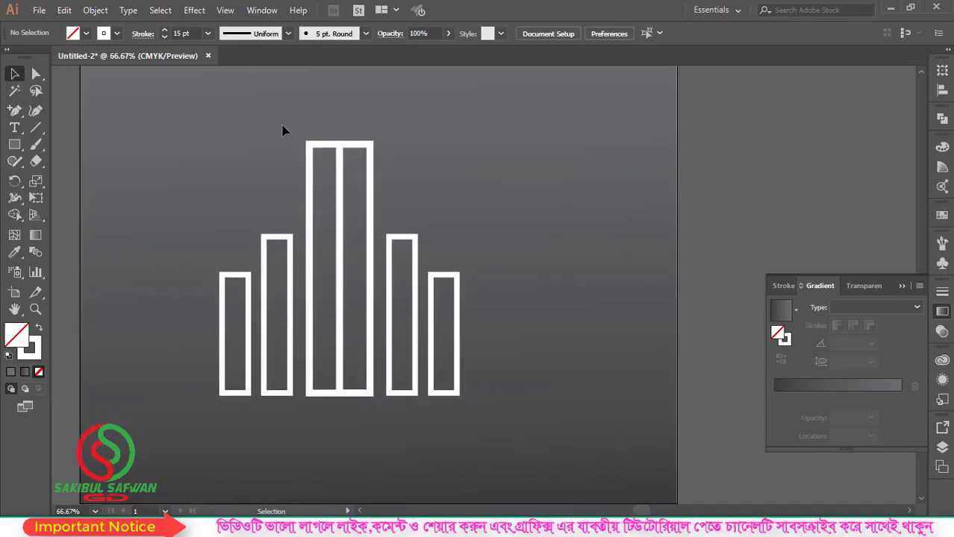
drag(430, 192, 442, 189)
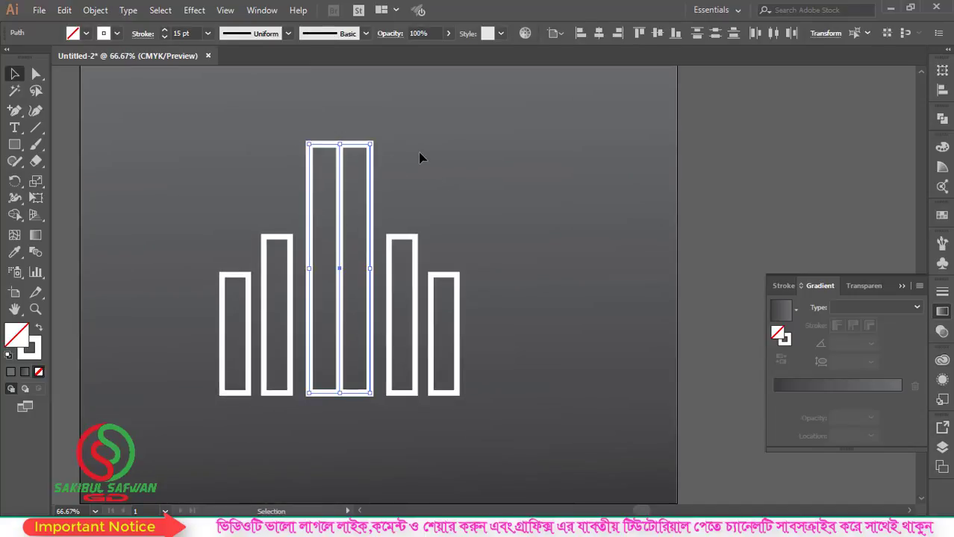
click(419, 158)
drag(15, 111, 101, 138)
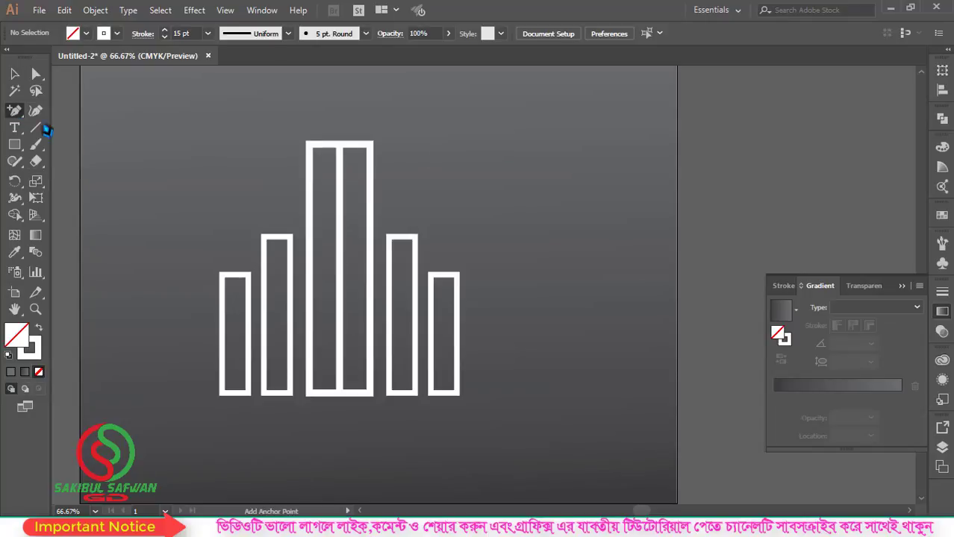
Place three anchor points near the tall bar's top, on its left edge, centre line and right edge.
drag(15, 111, 88, 132)
click(308, 202)
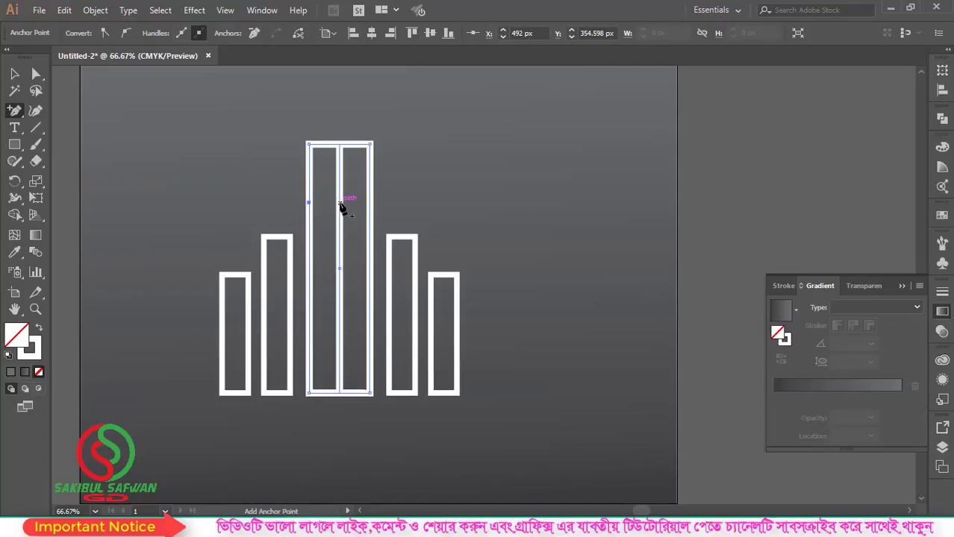
click(340, 202)
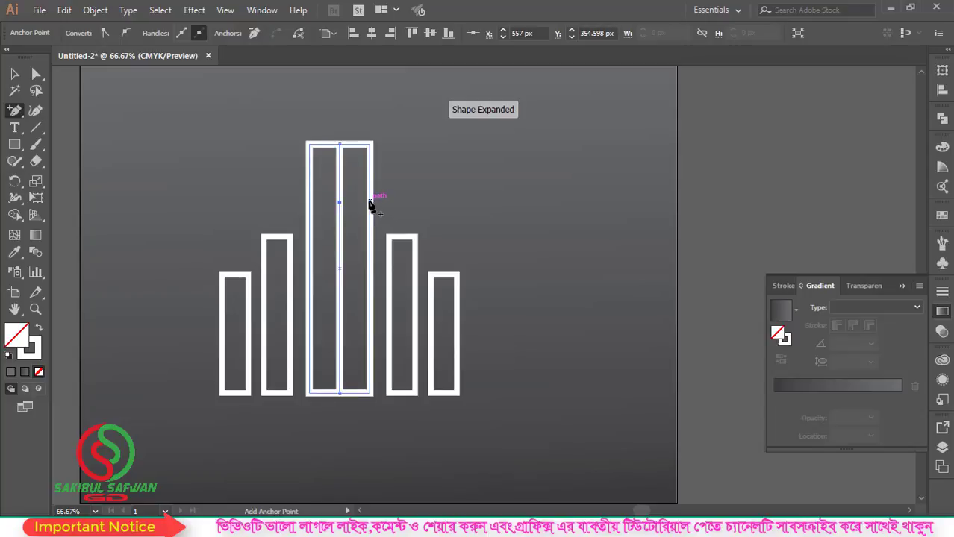
click(369, 201)
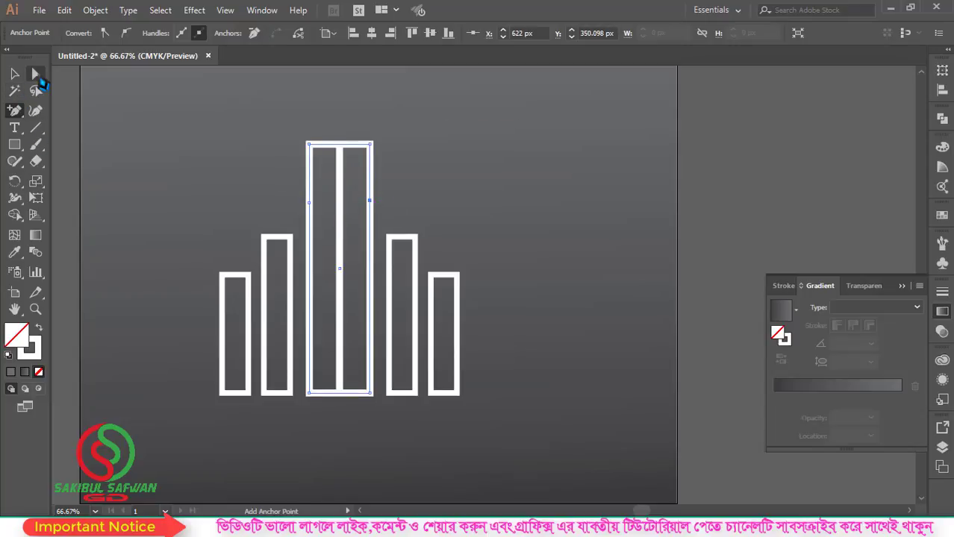
drag(37, 77, 97, 71)
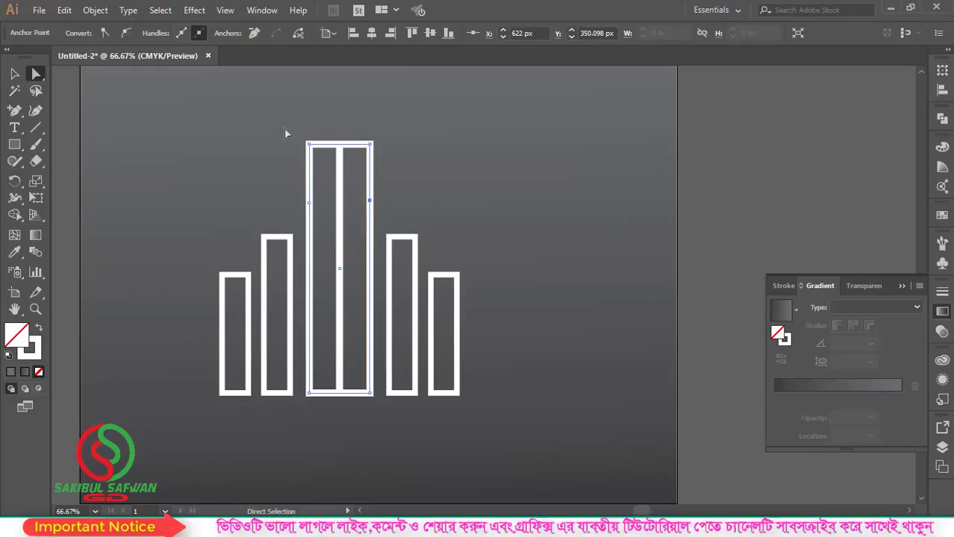
Shift the tall tower's top anchors right and down so its tip slants right.
drag(406, 164, 412, 161)
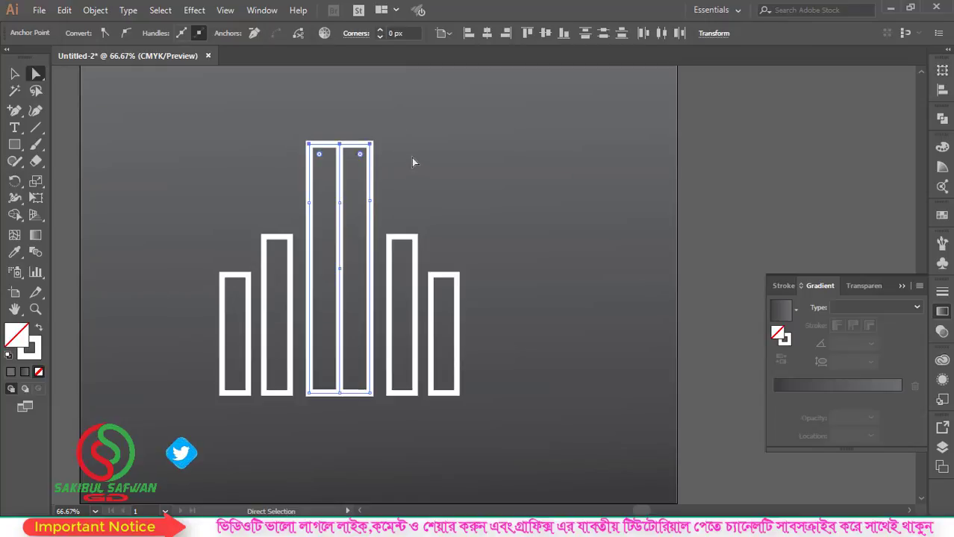
key(shift+Right)
key(shift+Right)
key(shift+Right)
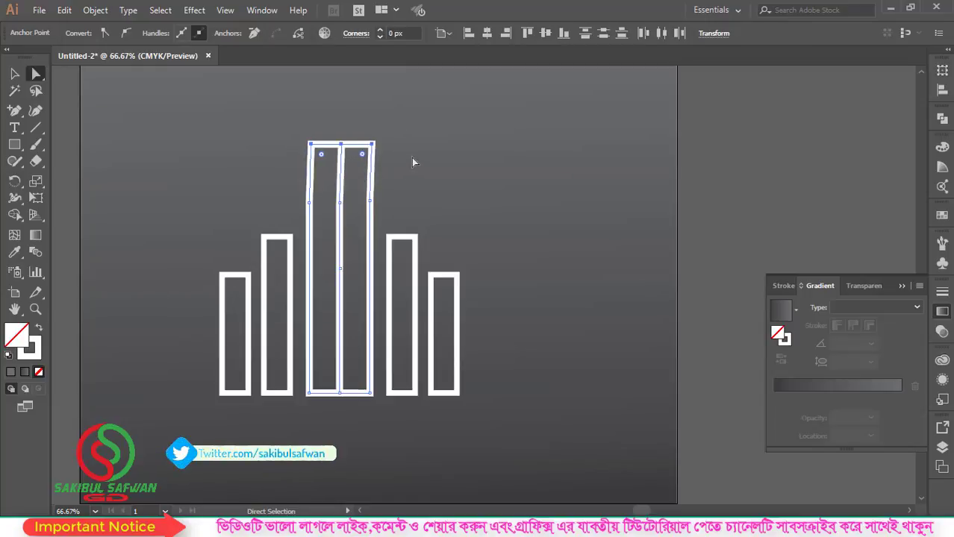
key(shift+Right)
key(shift+Right)
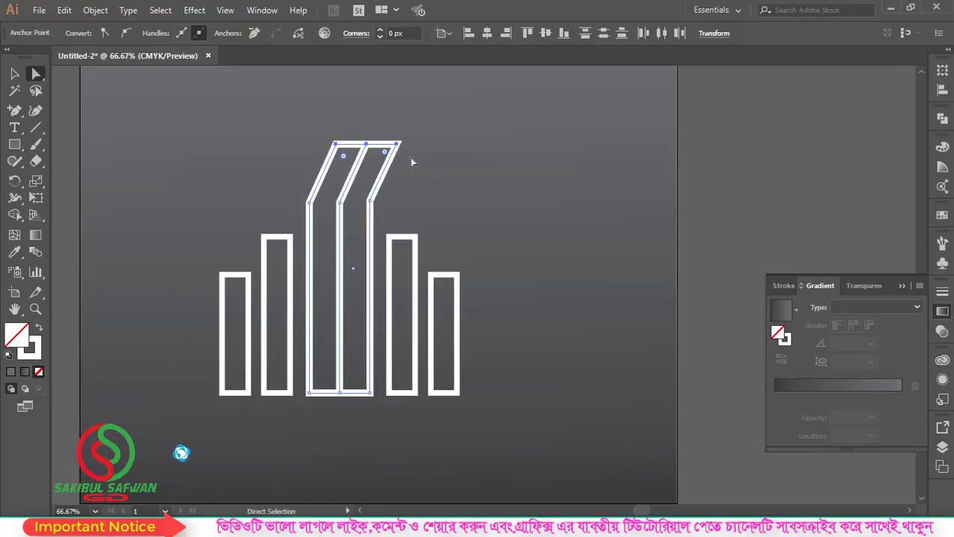
key(shift+Down)
key(shift+Down)
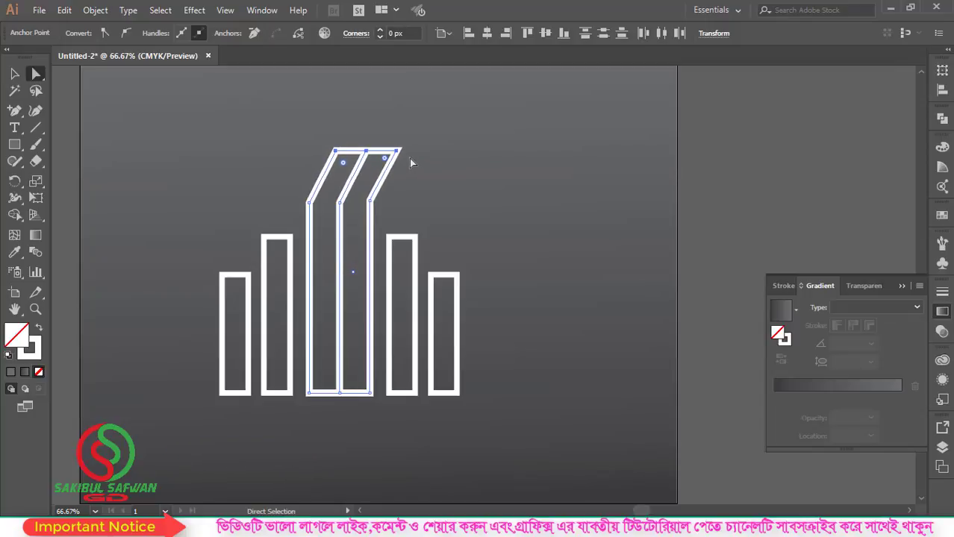
key(shift+Down)
key(shift+Down)
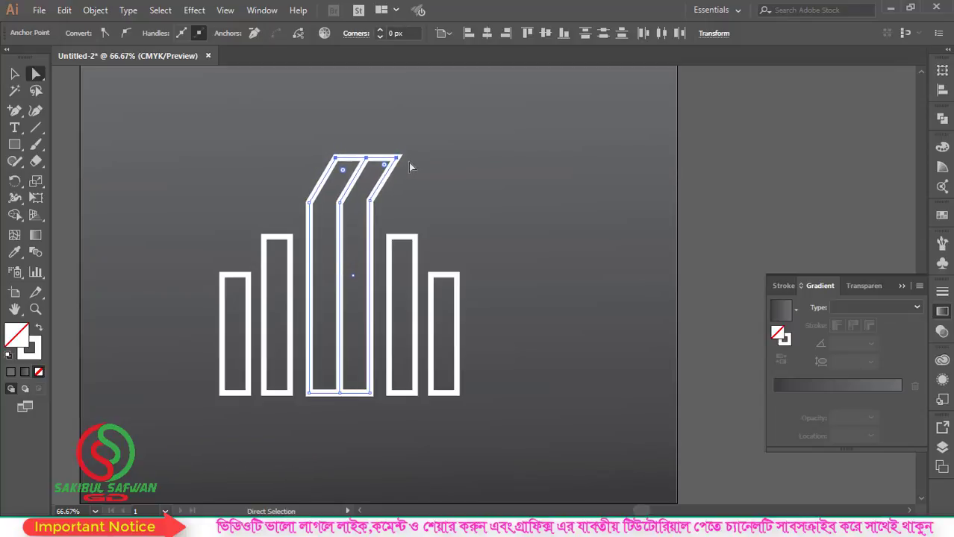
key(shift+Down)
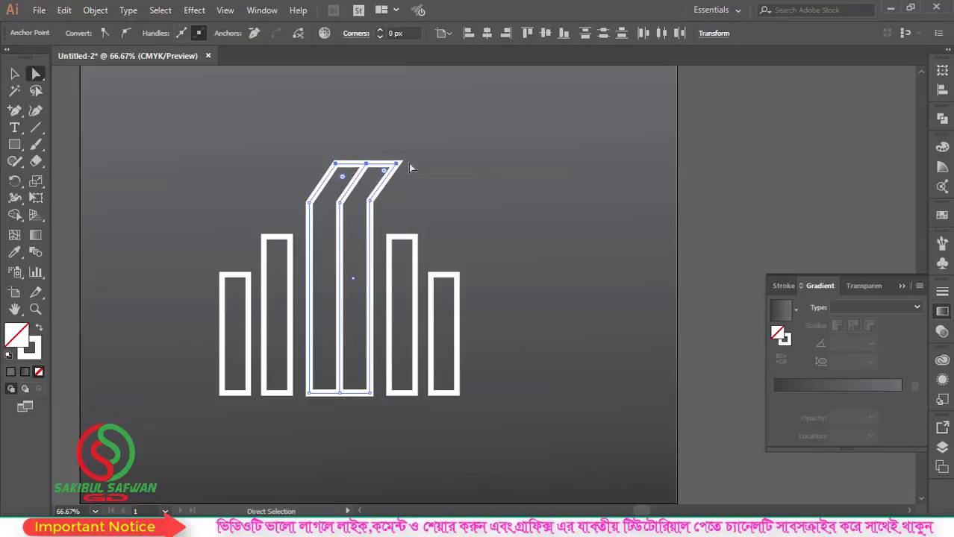
key(Right)
key(Right)
key(Right)
key(Right)
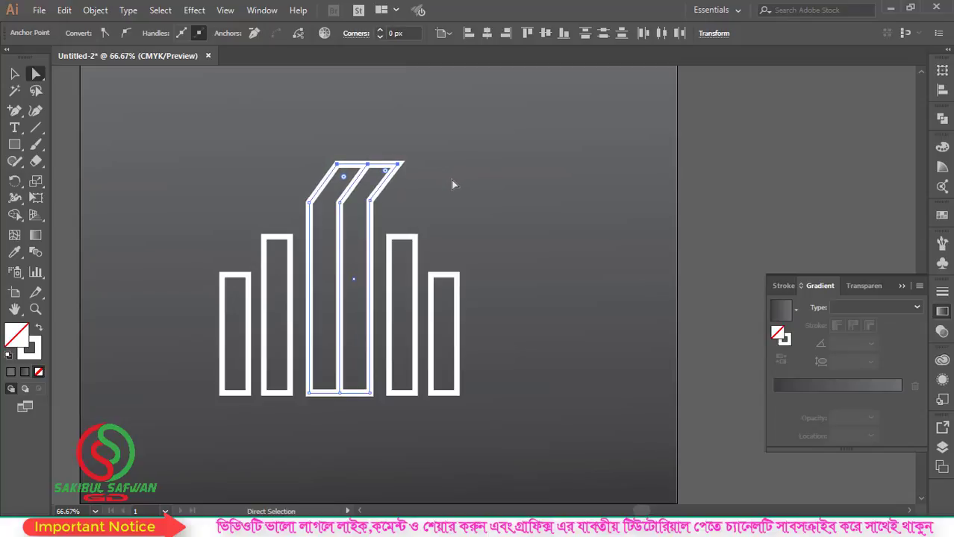
click(443, 210)
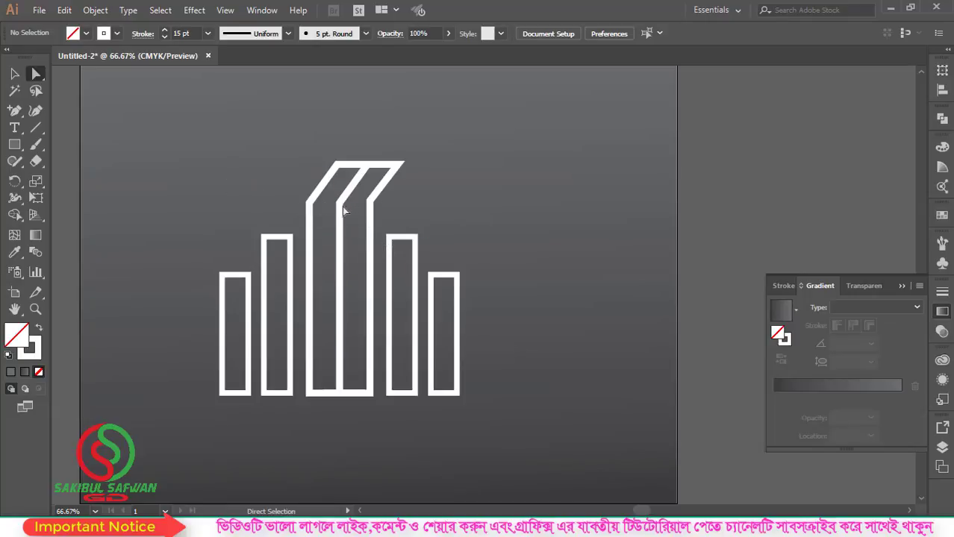
Lower the tower's bend anchors slightly with the Direct Selection tool.
click(36, 74)
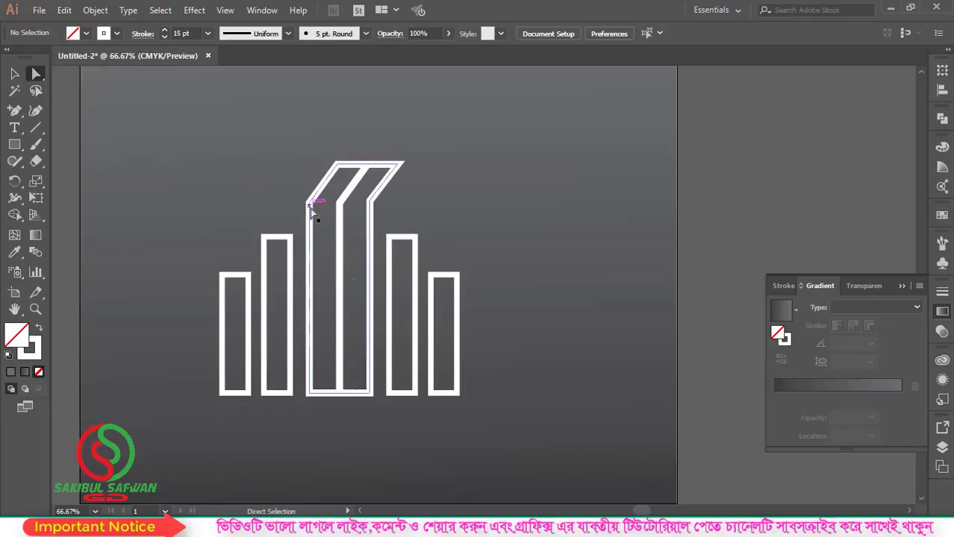
drag(291, 195, 401, 223)
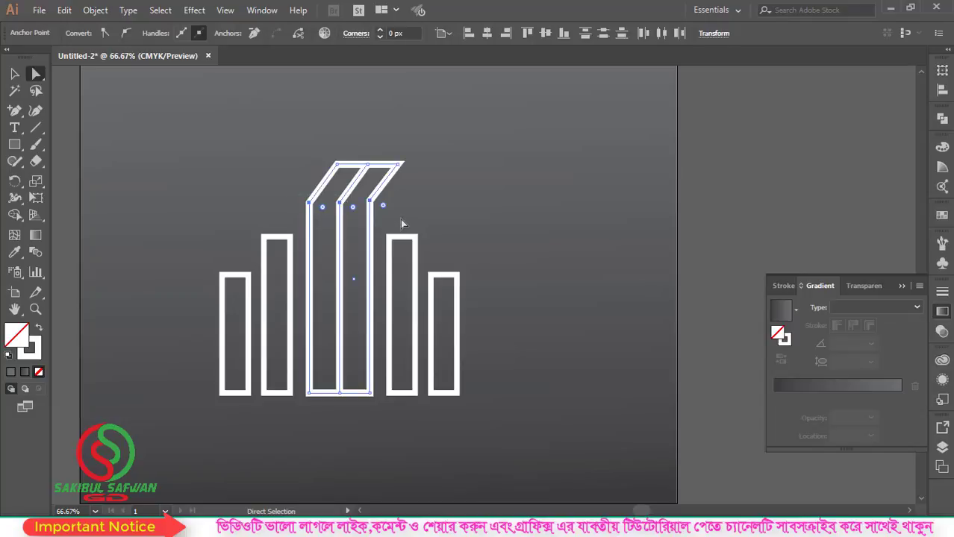
key(Down)
key(Down)
key(Down)
key(Down)
key(Down)
key(Down)
key(Down)
key(Down)
key(Down)
key(Down)
key(Down)
key(Down)
key(Down)
key(Down)
key(Down)
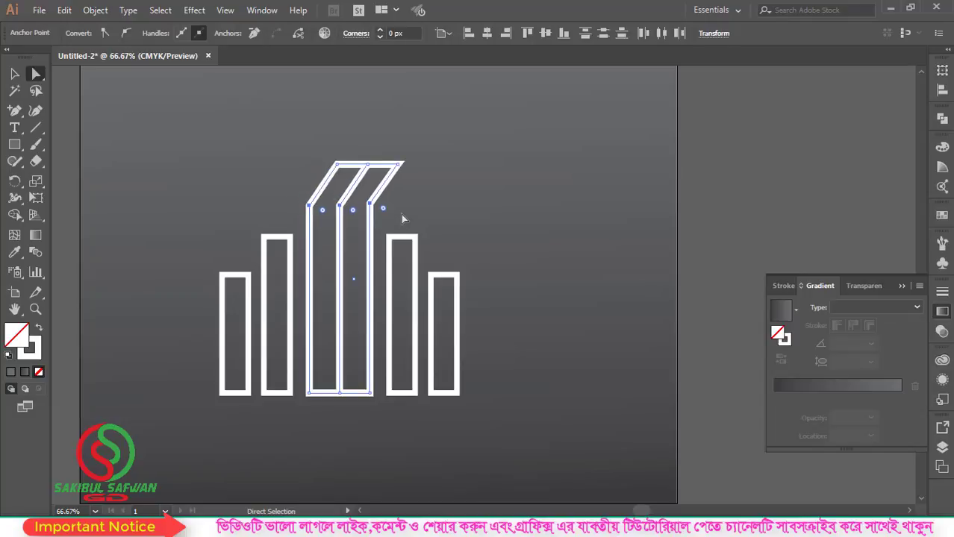
key(Down)
key(Down)
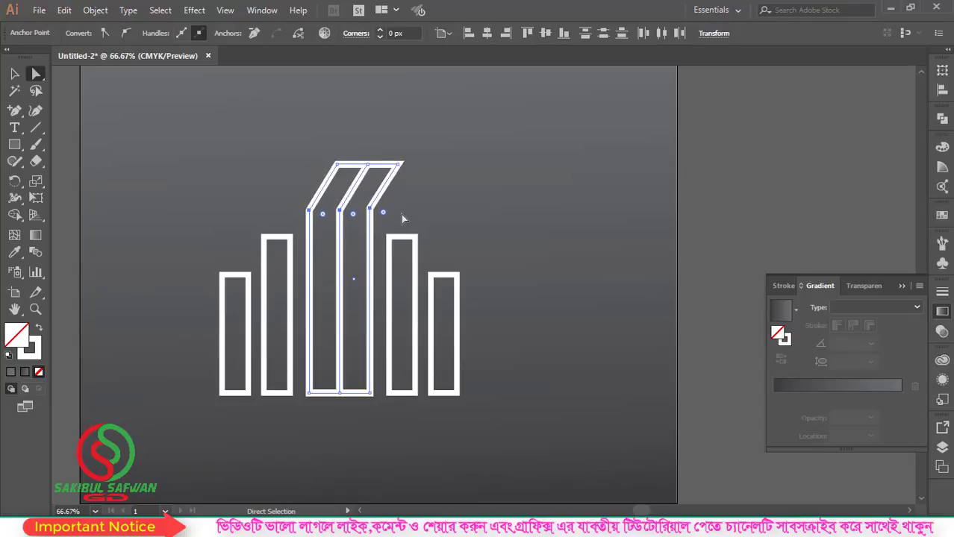
click(453, 166)
Select all the skyline artwork and scale it down from a corner handle.
alt+scroll(422, 197, down, 1)
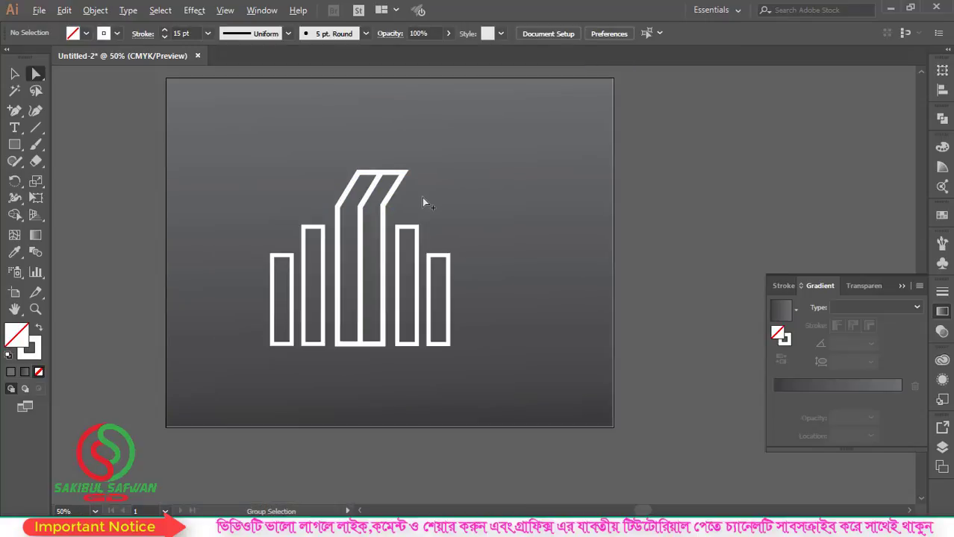
alt+scroll(422, 198, up, 1)
drag(173, 165, 495, 407)
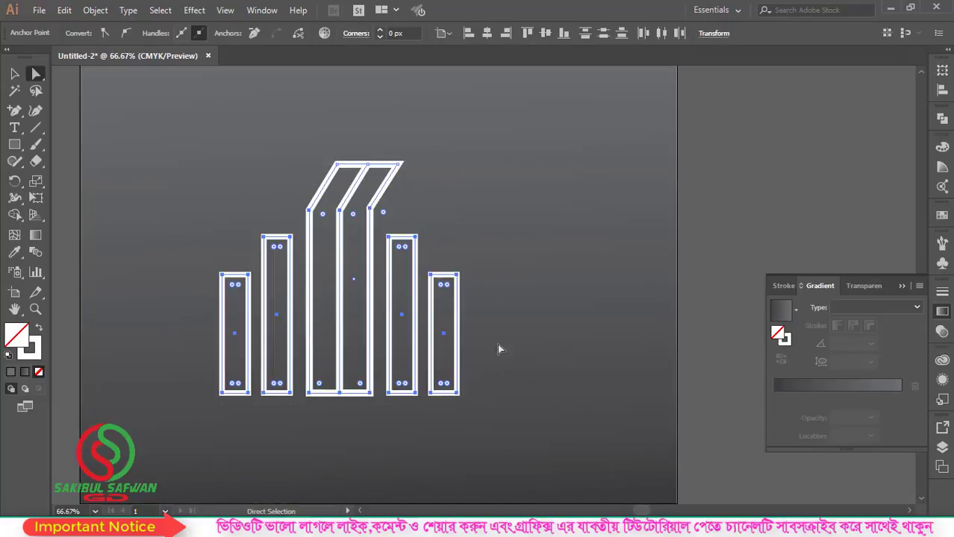
click(14, 73)
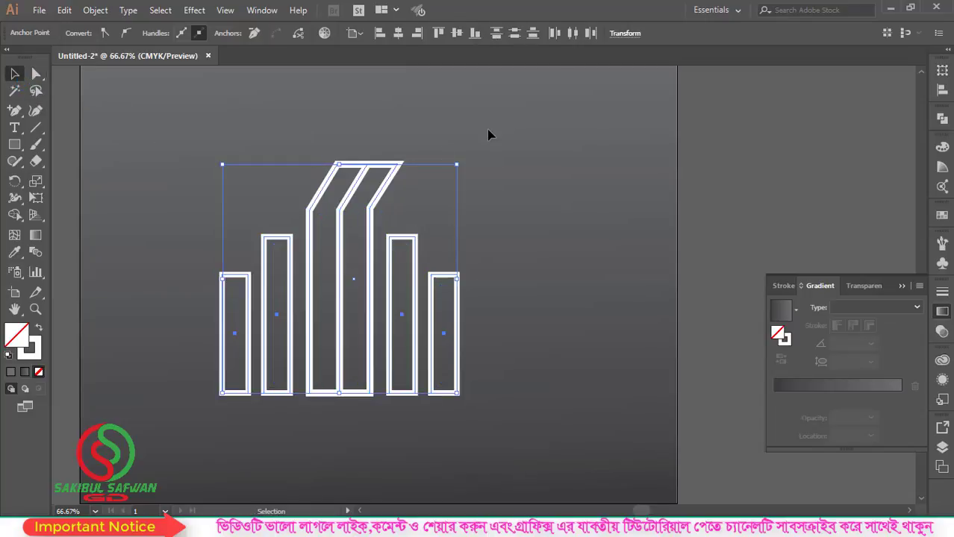
click(294, 315)
key(ctrl+a)
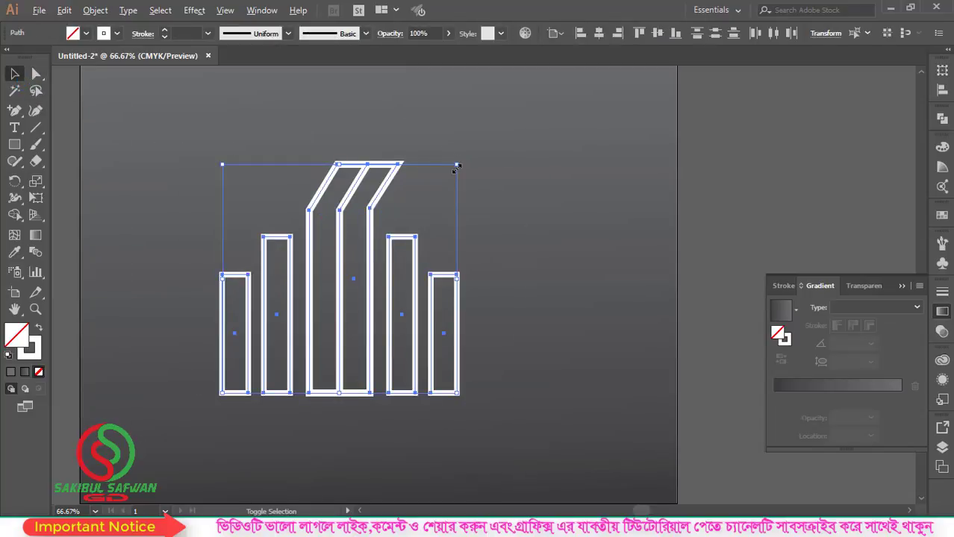
drag(456, 169, 425, 196)
Move the scaled skyline higher up the artboard and reselect all building paths.
scroll(402, 245, down, 1)
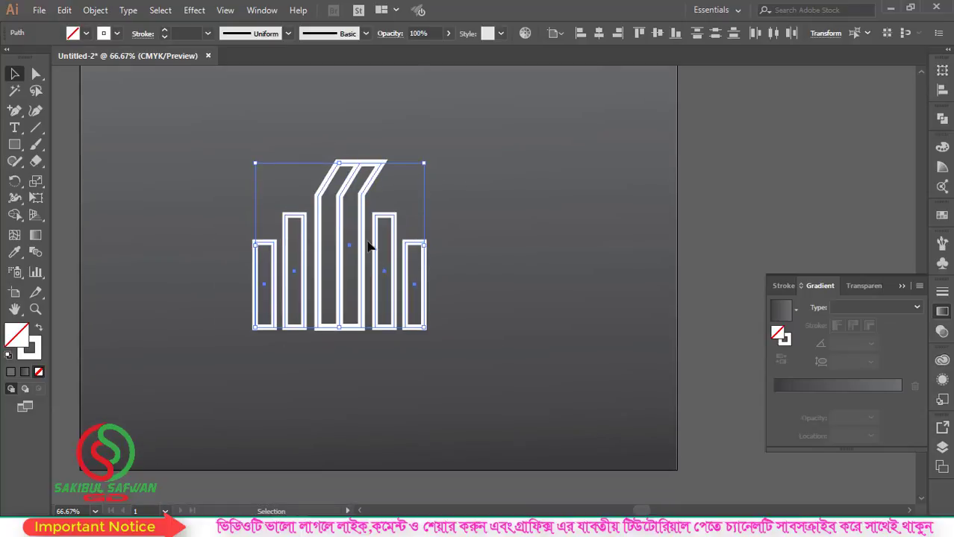
drag(366, 240, 376, 196)
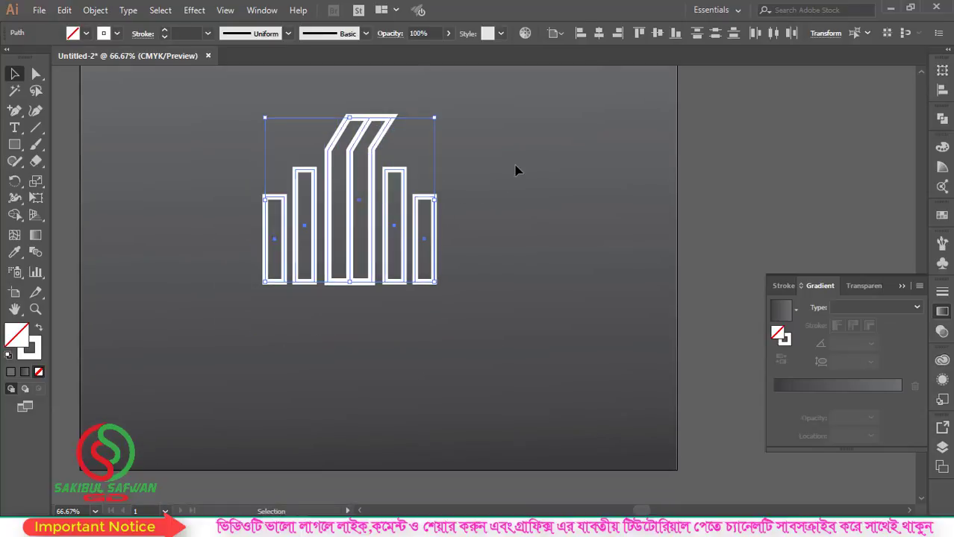
click(515, 171)
scroll(490, 144, up, 1)
drag(491, 88, 224, 330)
Nudge the two rectangles right of the tower rightward and the two left ones leftward.
click(491, 199)
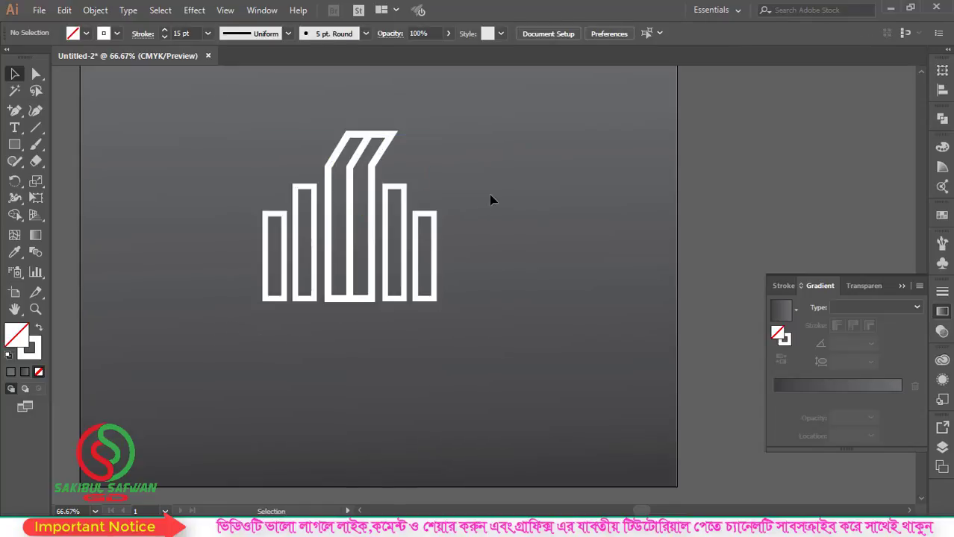
drag(388, 257, 388, 257)
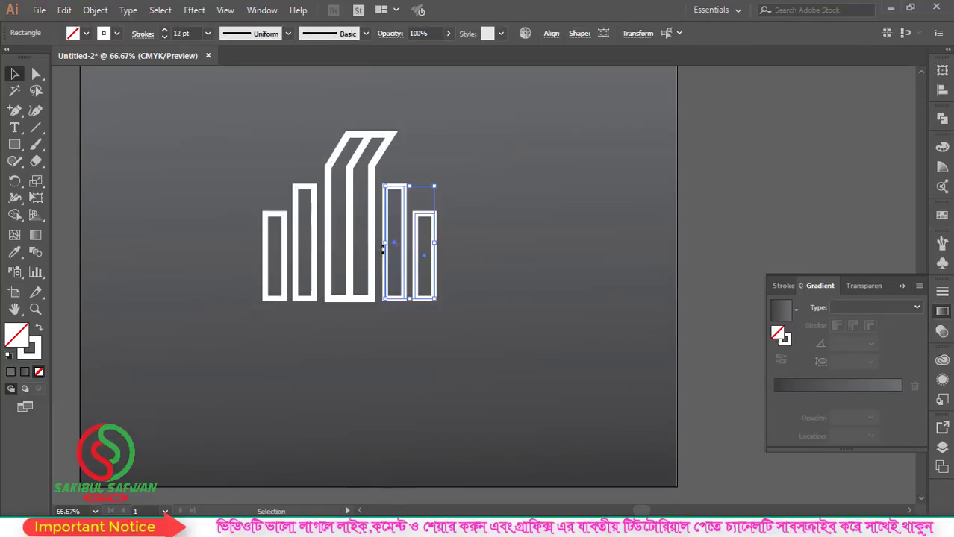
scroll(333, 229, up, 1)
scroll(461, 222, up, 1)
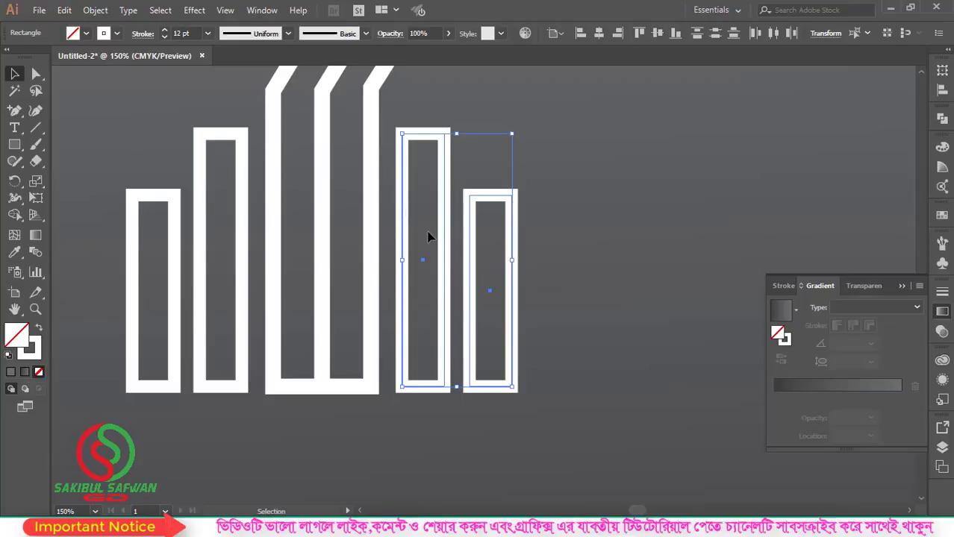
key(Right)
key(Right)
key(Right)
key(Right)
key(Right)
key(Right)
key(Right)
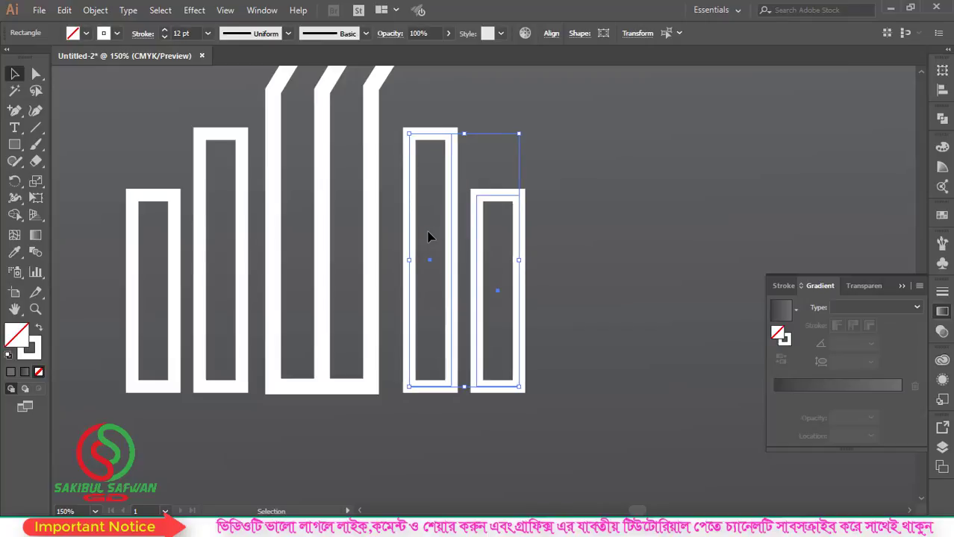
key(Right)
key(Right)
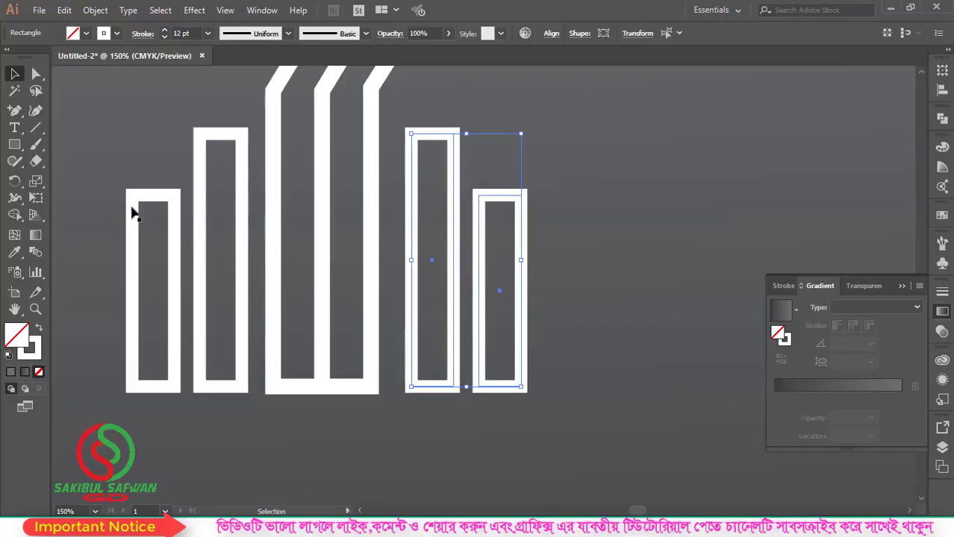
drag(90, 191, 230, 273)
key(Left)
key(Left)
key(Left)
key(Left)
key(Left)
key(Left)
key(Left)
key(Left)
key(Left)
key(Left)
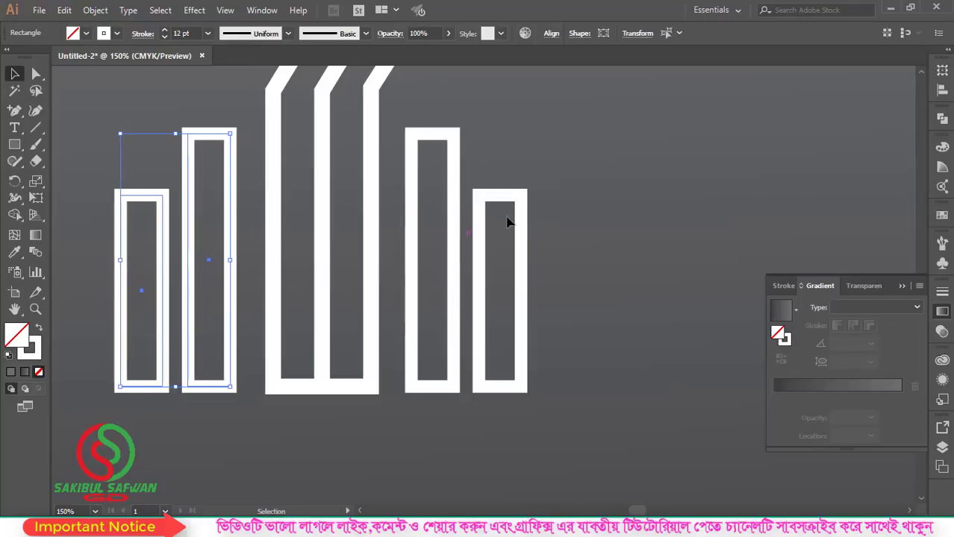
click(548, 198)
Push the outermost rectangles farther out on each side, then fit the artboard and select all paths.
drag(558, 209, 514, 277)
key(Right)
key(Right)
key(Right)
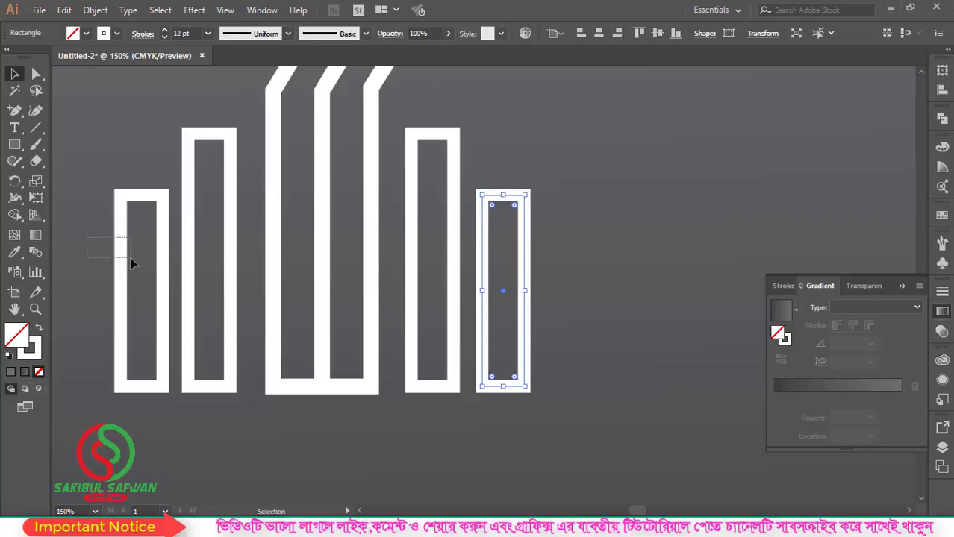
click(127, 257)
key(Left)
key(Left)
key(Left)
click(600, 179)
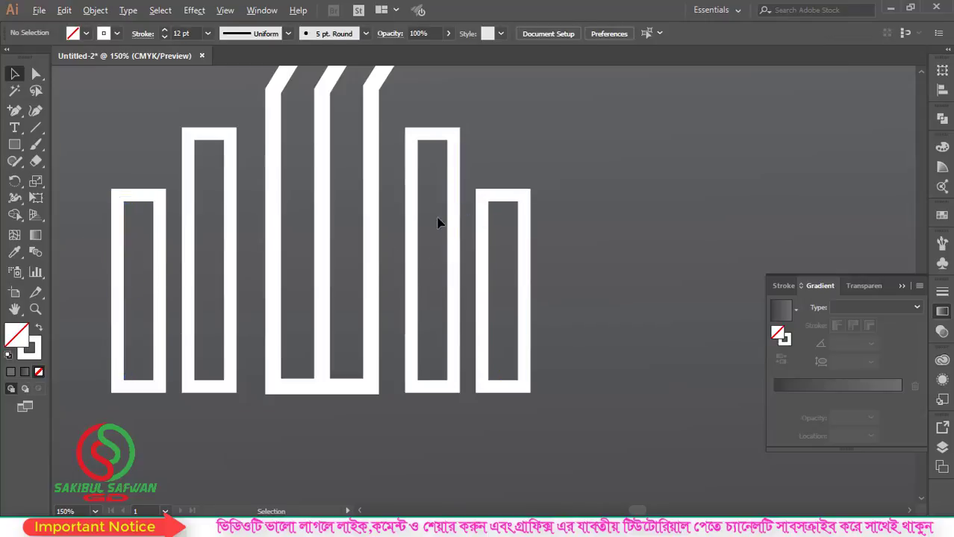
key(ctrl+0)
drag(439, 194, 267, 320)
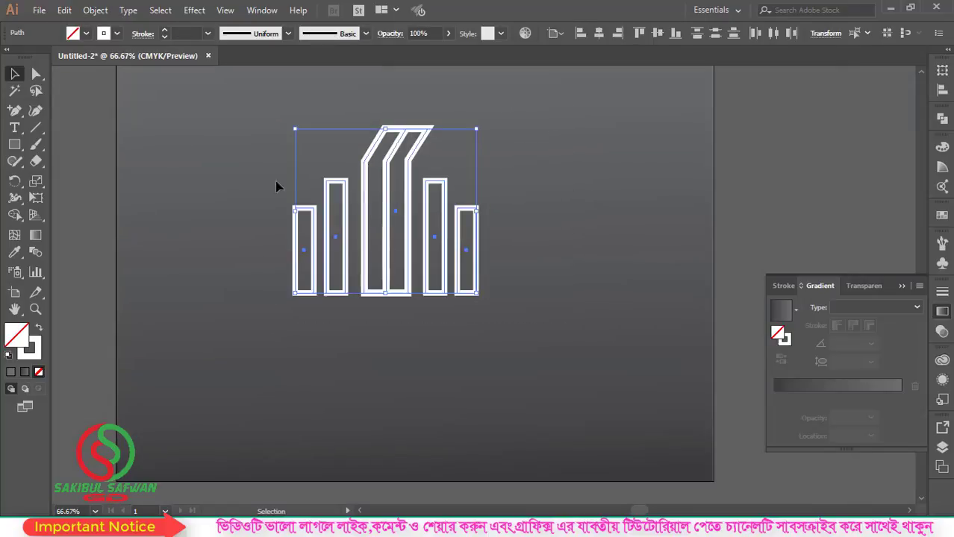
Expand the selected bars with Fill and Stroke checked into solid white shapes.
click(104, 12)
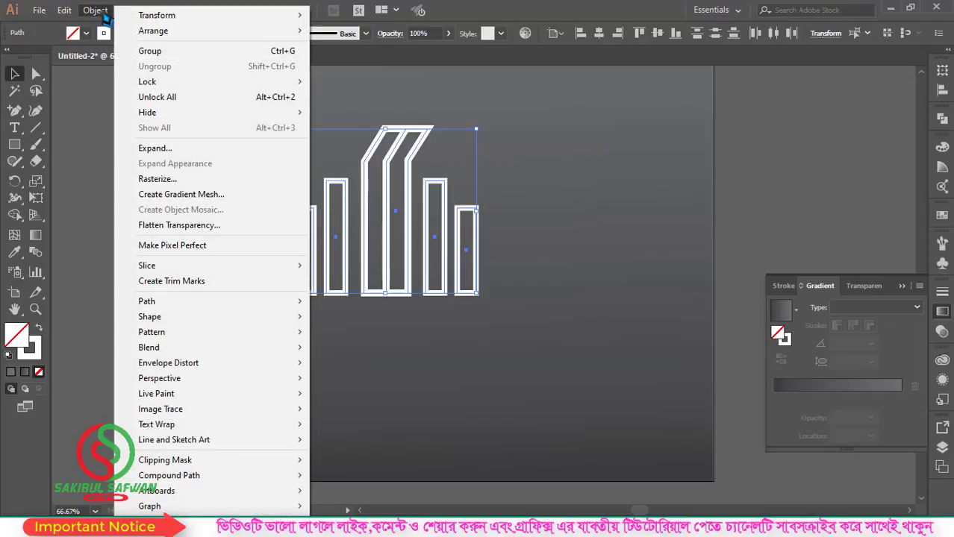
click(177, 149)
click(444, 340)
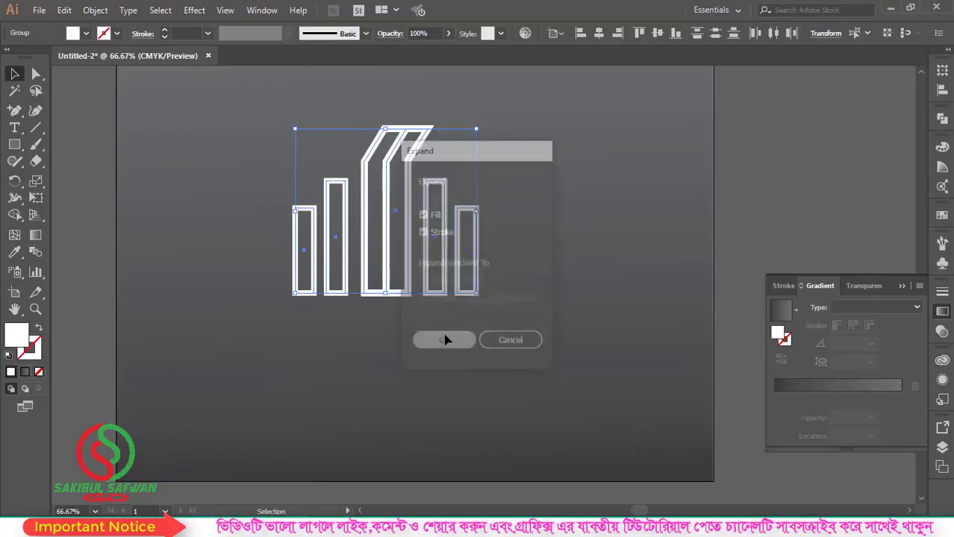
click(489, 169)
scroll(418, 150, up, 2)
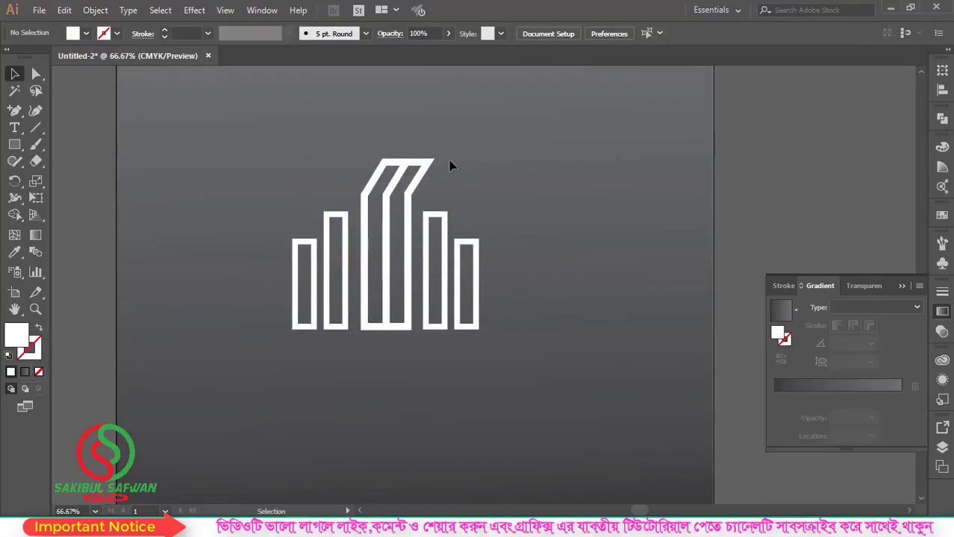
drag(14, 145, 79, 181)
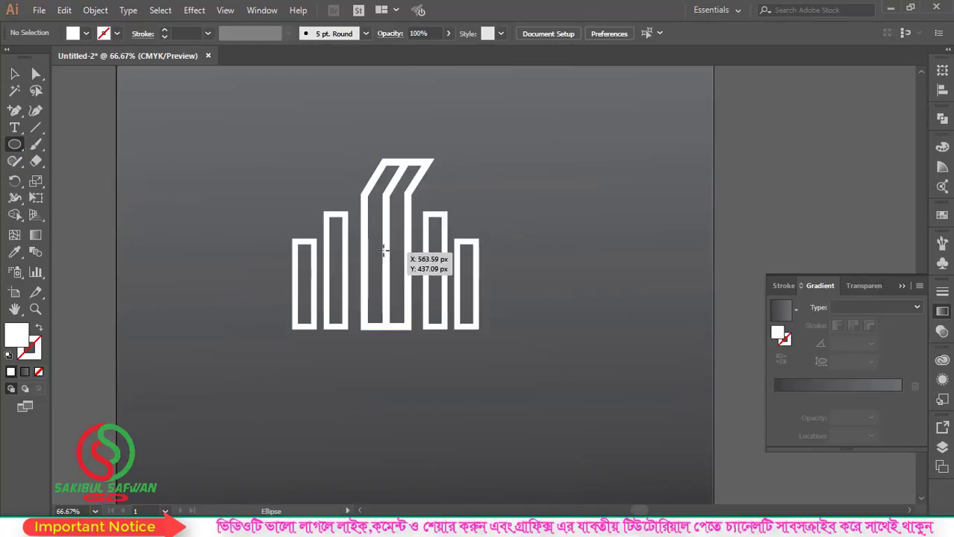
Draw a circle over the middle bars and fill it with red.
drag(388, 241, 424, 274)
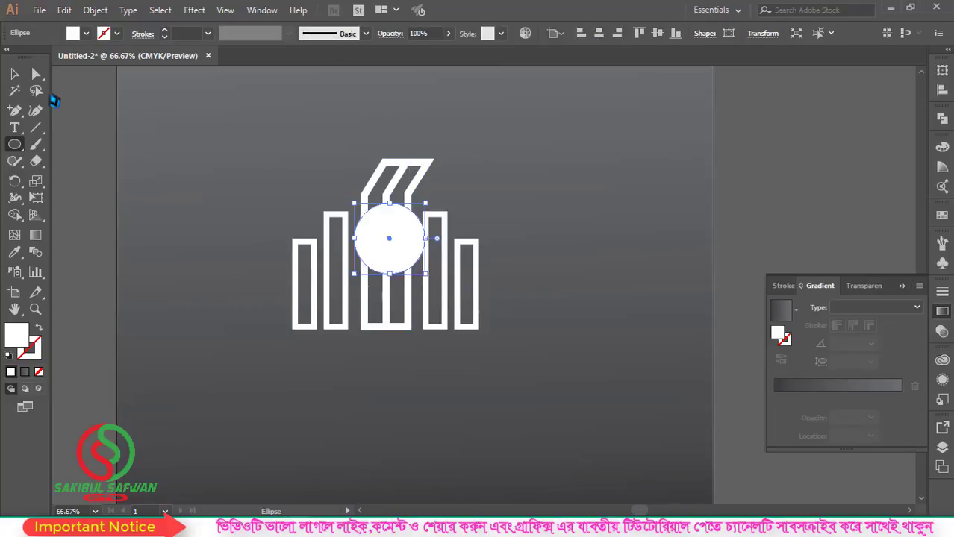
click(14, 73)
click(86, 33)
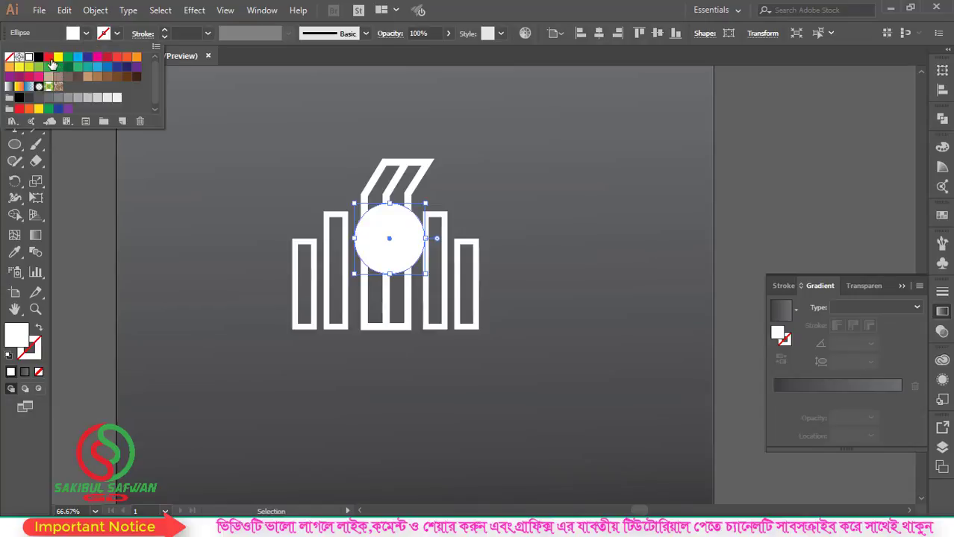
click(49, 58)
click(530, 196)
Nudge the red circle slightly down-left to centre it, then select the white bars group.
click(463, 209)
scroll(403, 215, up, 1)
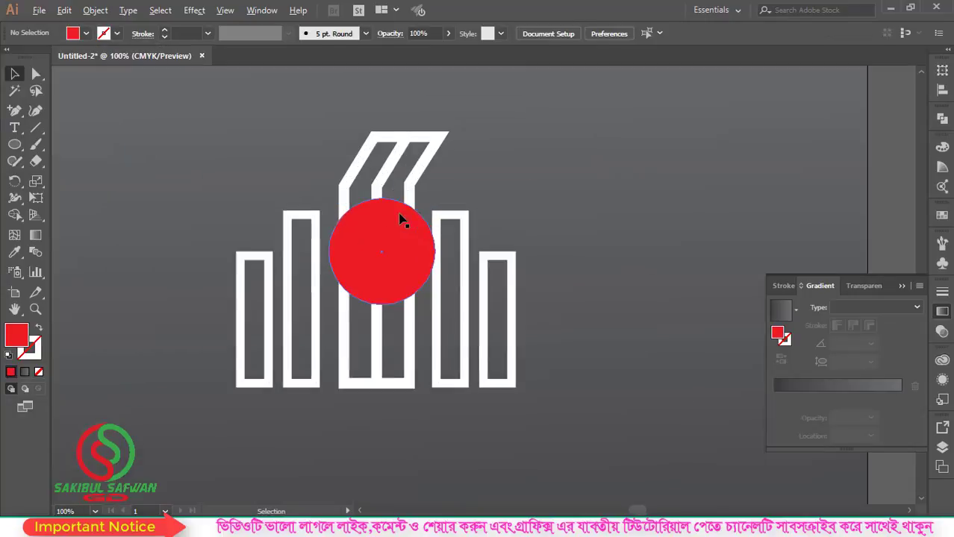
scroll(401, 218, up, 1)
drag(395, 257, 386, 268)
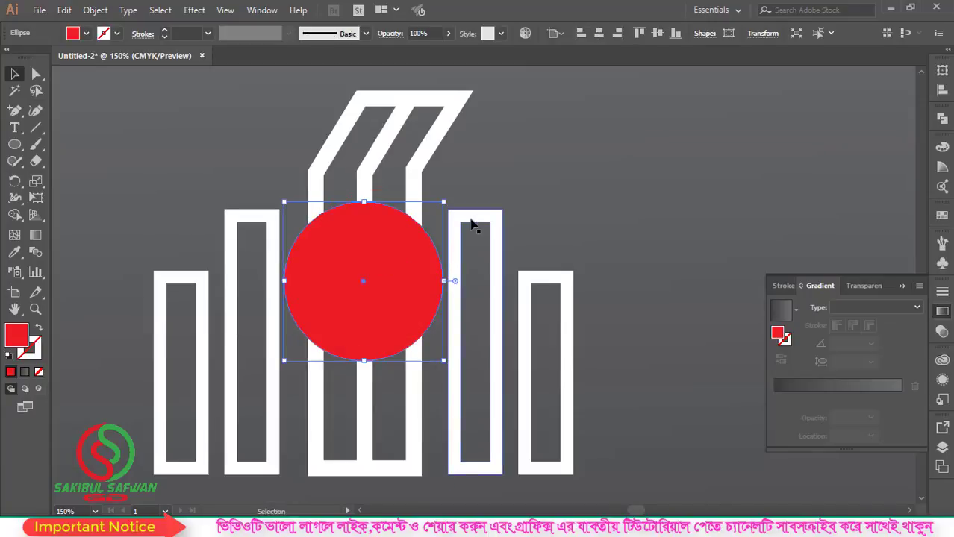
click(557, 175)
scroll(440, 291, down, 1)
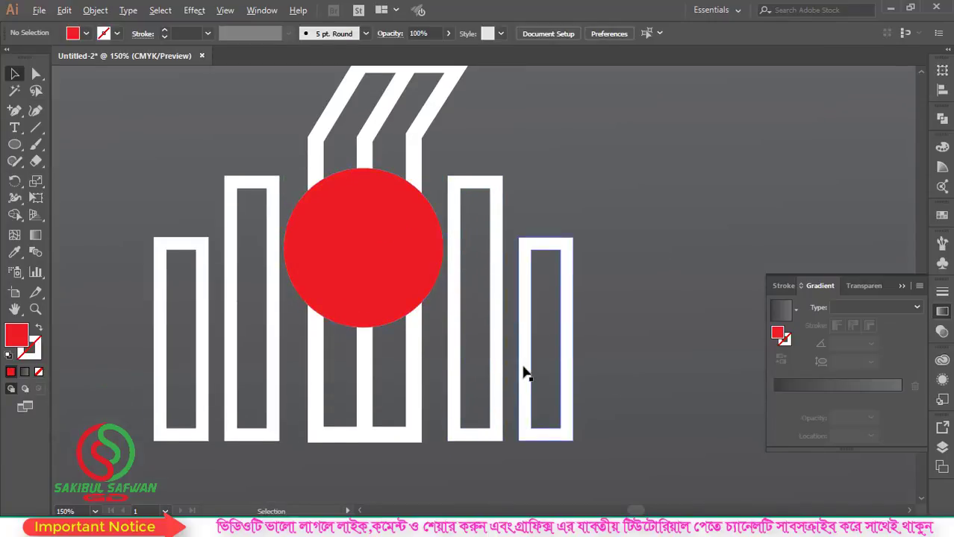
scroll(524, 373, down, 1)
drag(247, 412, 244, 412)
Use Arrange > Bring to Front to put the white bars group ahead of the red circle.
right_click(459, 404)
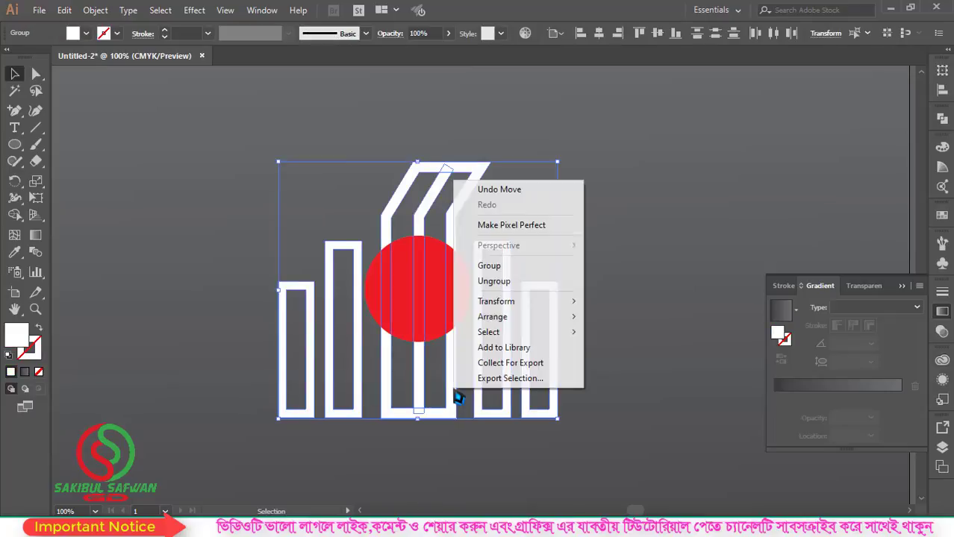
mouse_move(499, 305)
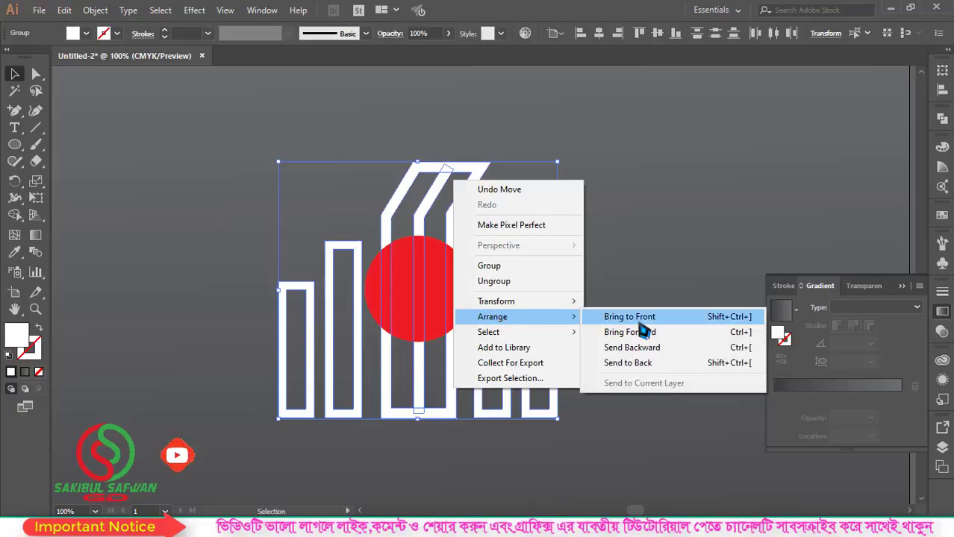
click(639, 324)
click(566, 239)
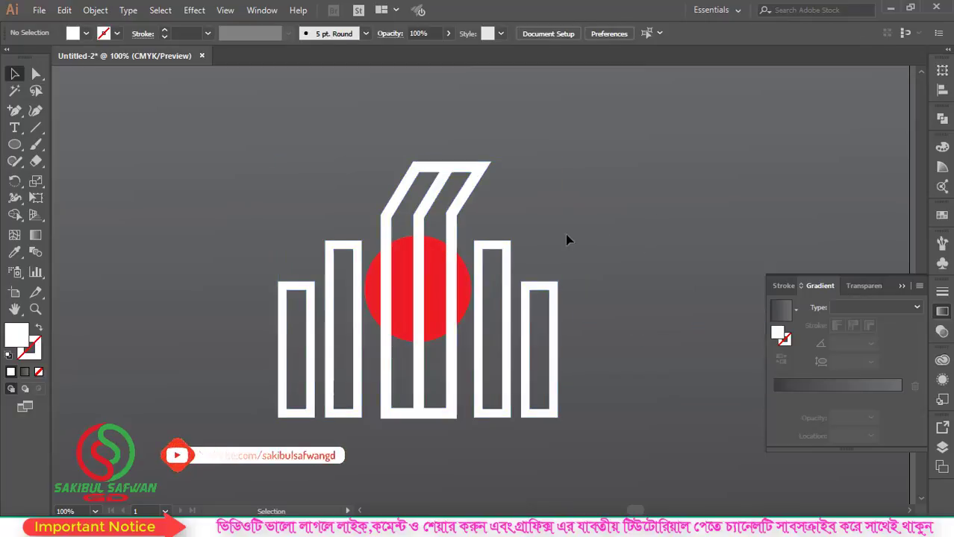
scroll(426, 291, down, 1)
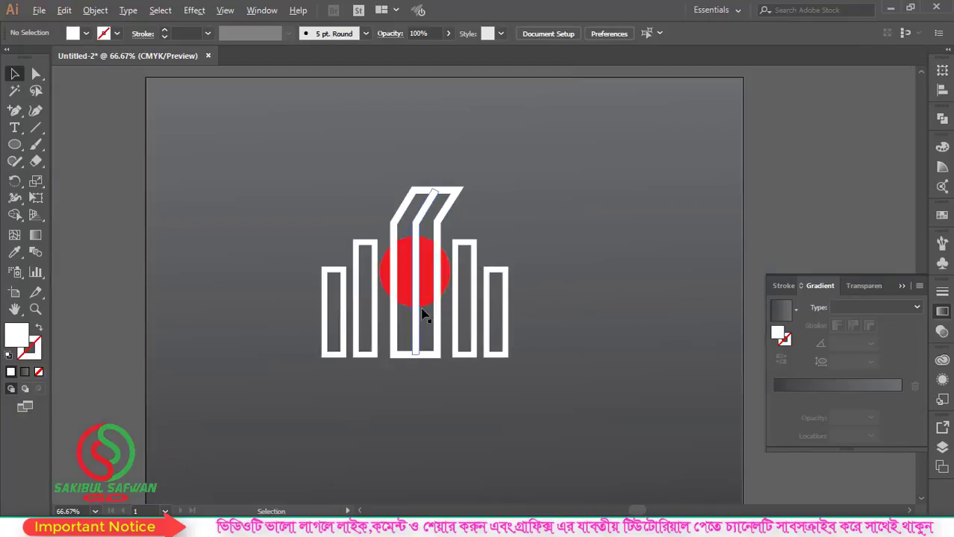
scroll(419, 276, down, 1)
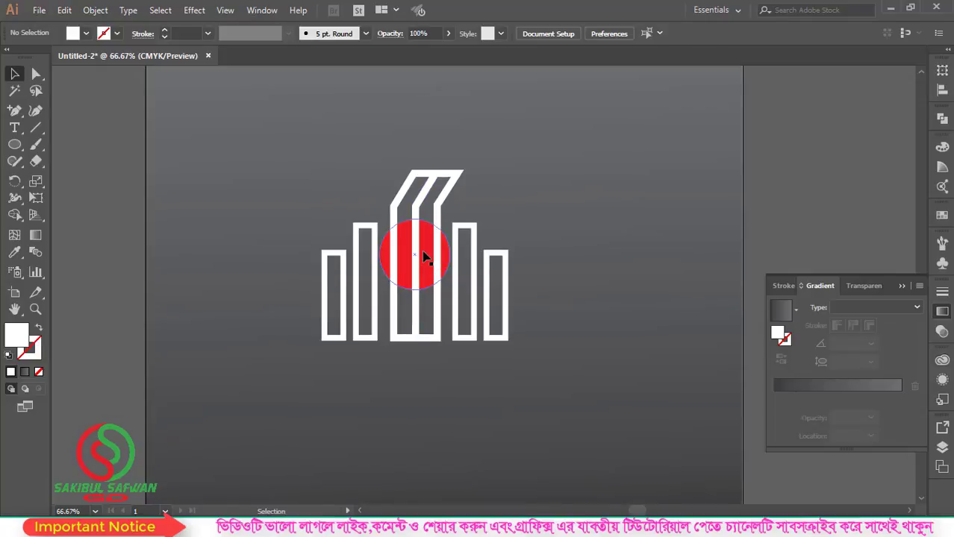
Nudge the red circle down slightly behind the bars.
click(424, 258)
drag(429, 259, 429, 261)
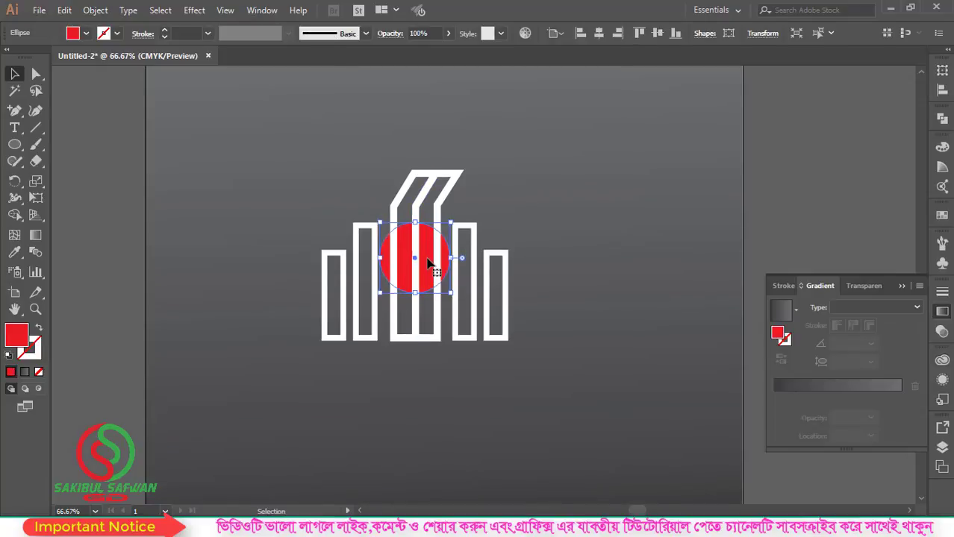
click(542, 241)
scroll(433, 325, up, 1)
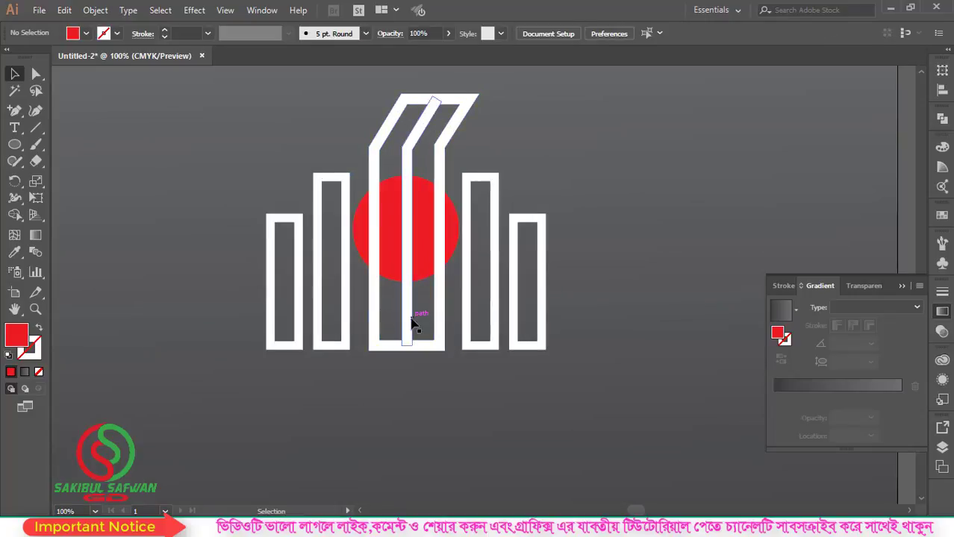
scroll(411, 330, down, 1)
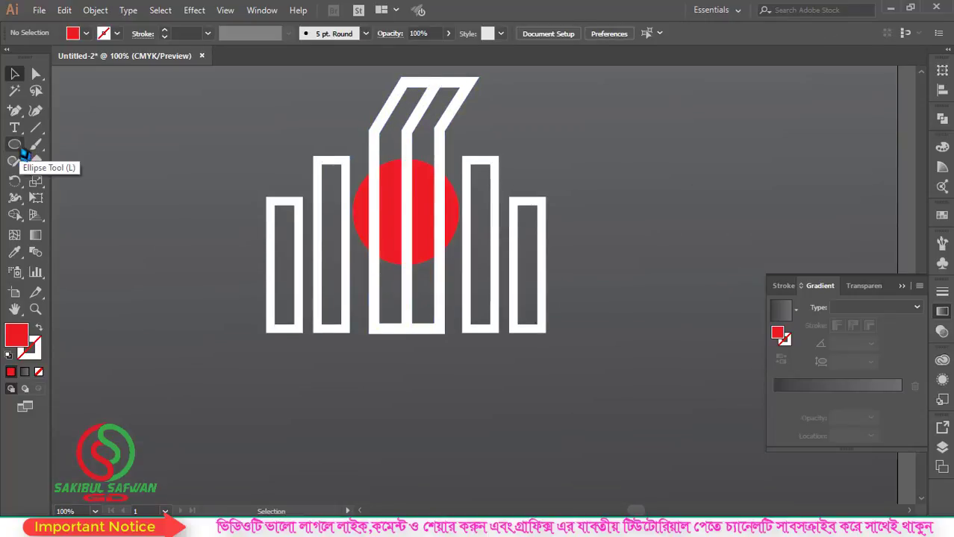
drag(14, 144, 82, 154)
Draw a thin, wide red rectangle under the monument.
click(84, 150)
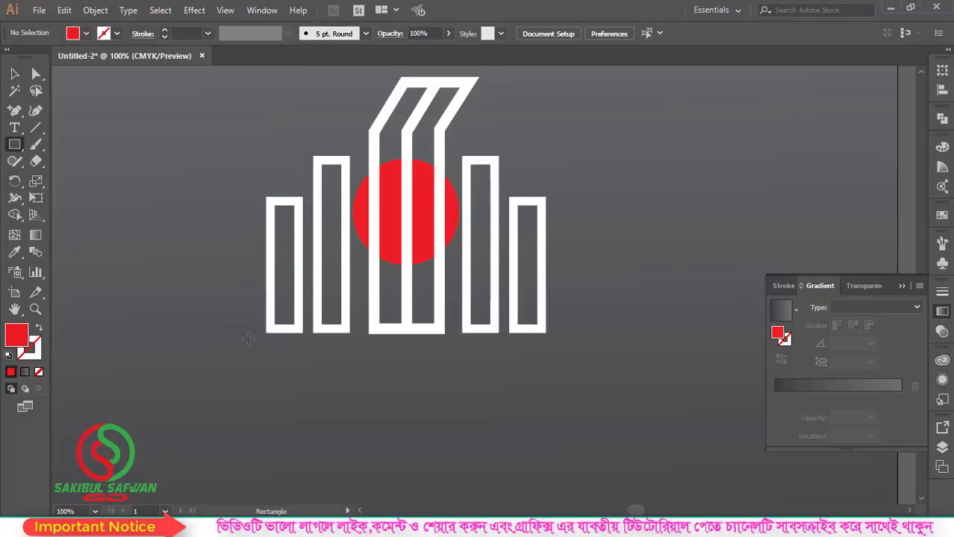
drag(242, 335, 571, 342)
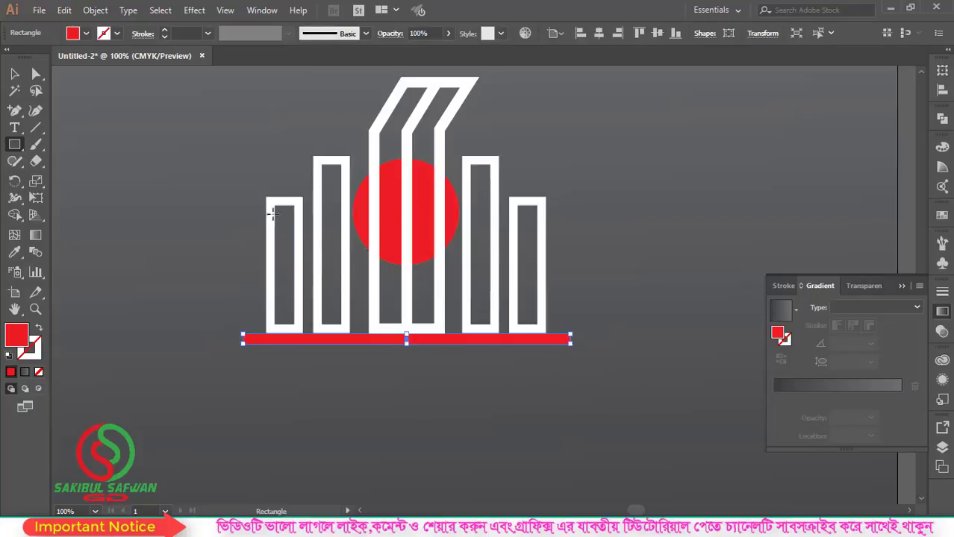
click(17, 76)
click(447, 350)
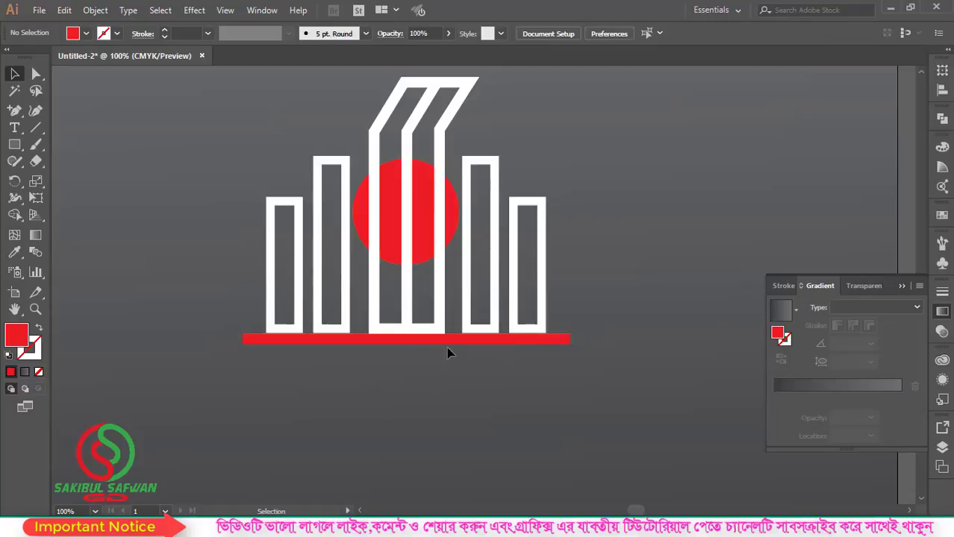
Copy the red bar straight downward twice to stack it into a thicker band.
scroll(447, 349, down, 1)
scroll(407, 306, up, 2)
scroll(385, 320, down, 1)
scroll(392, 316, down, 1)
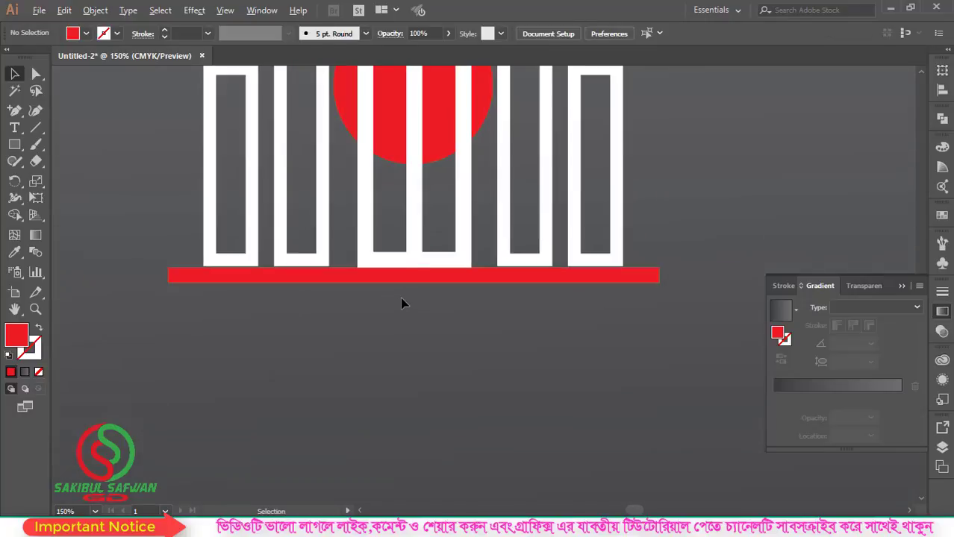
click(396, 283)
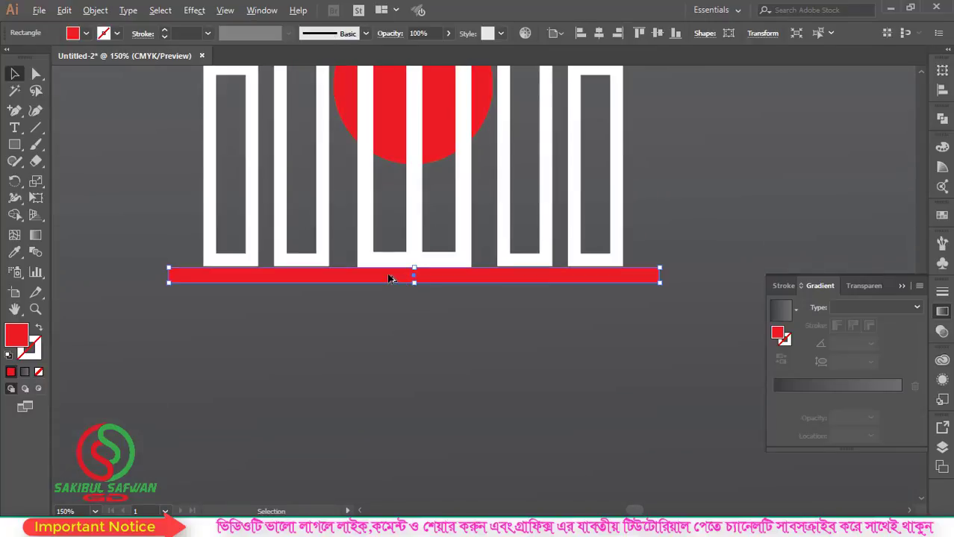
drag(388, 278, 388, 322)
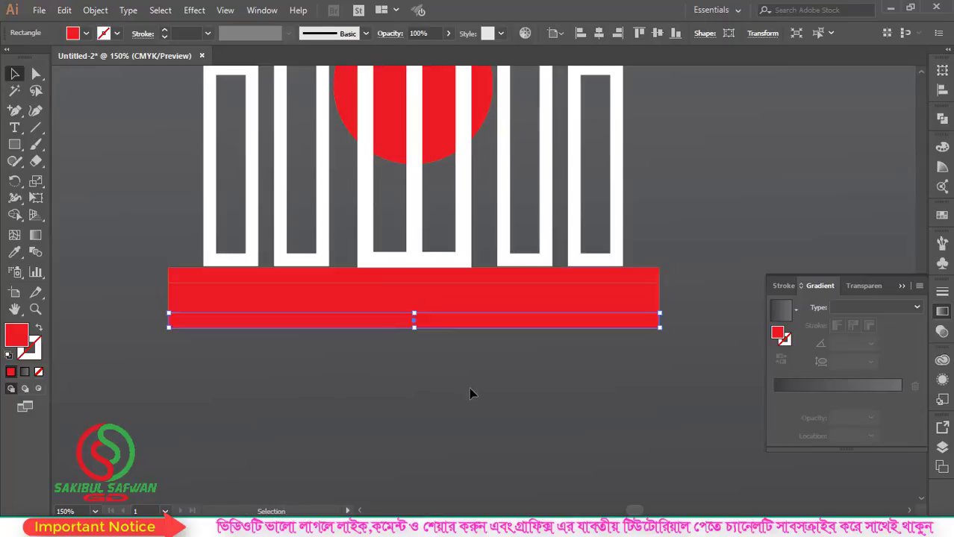
click(469, 388)
Widen the middle, lower and bottom red bars progressively so each step extends further.
scroll(606, 303, up, 4)
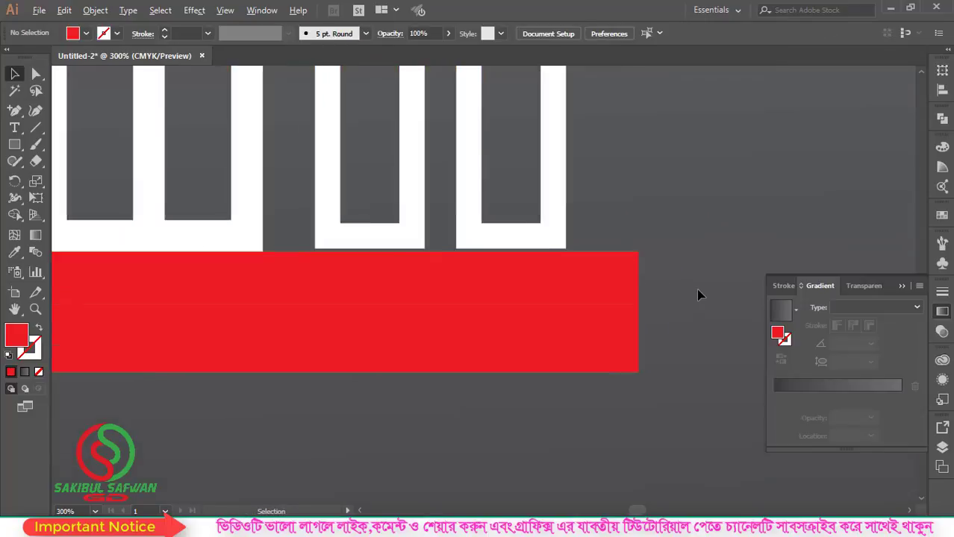
click(597, 309)
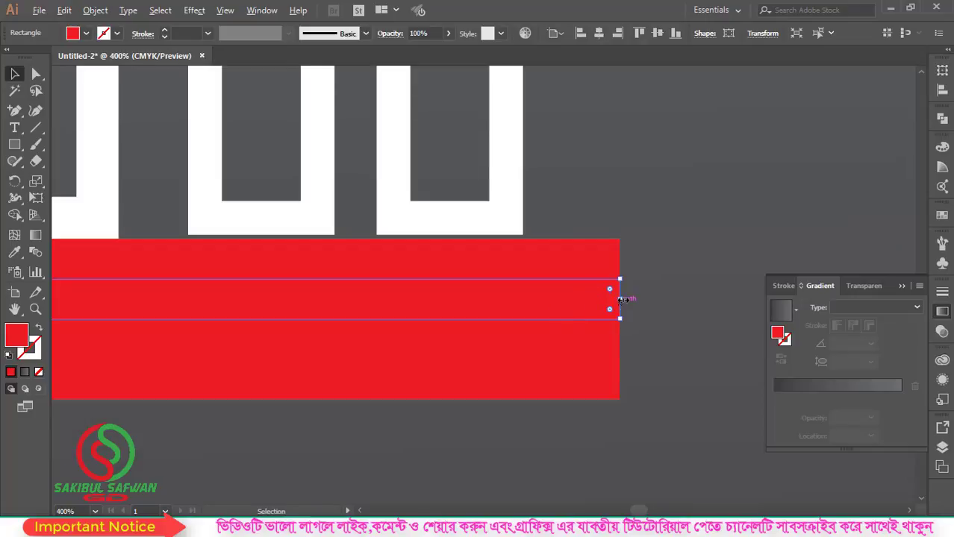
drag(620, 297, 655, 301)
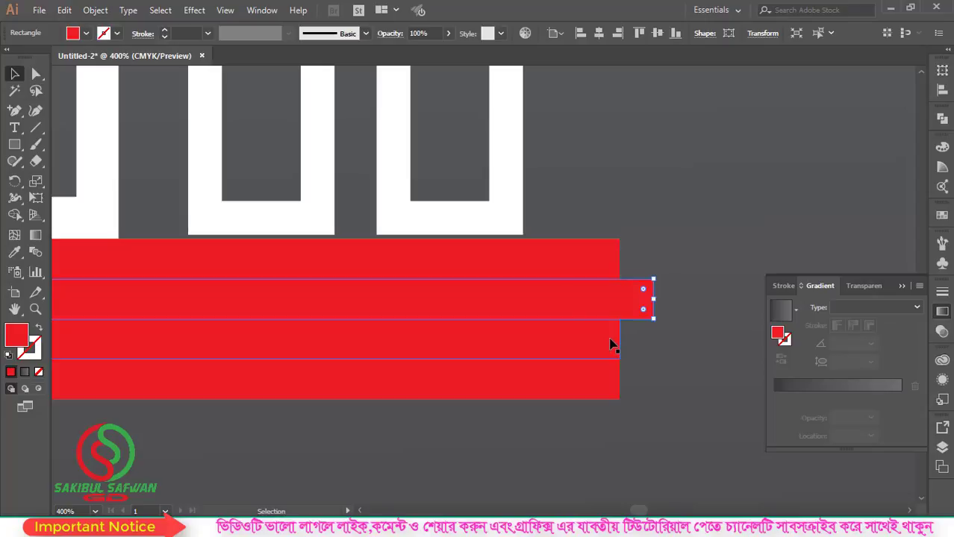
click(610, 344)
drag(619, 339, 693, 340)
click(587, 385)
drag(619, 380, 735, 380)
scroll(503, 362, down, 5)
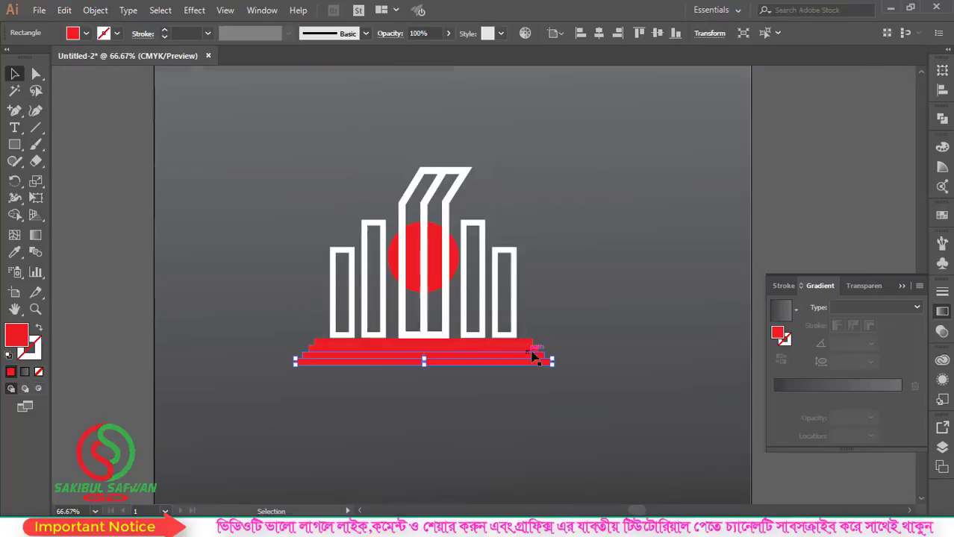
click(601, 302)
scroll(446, 384, up, 1)
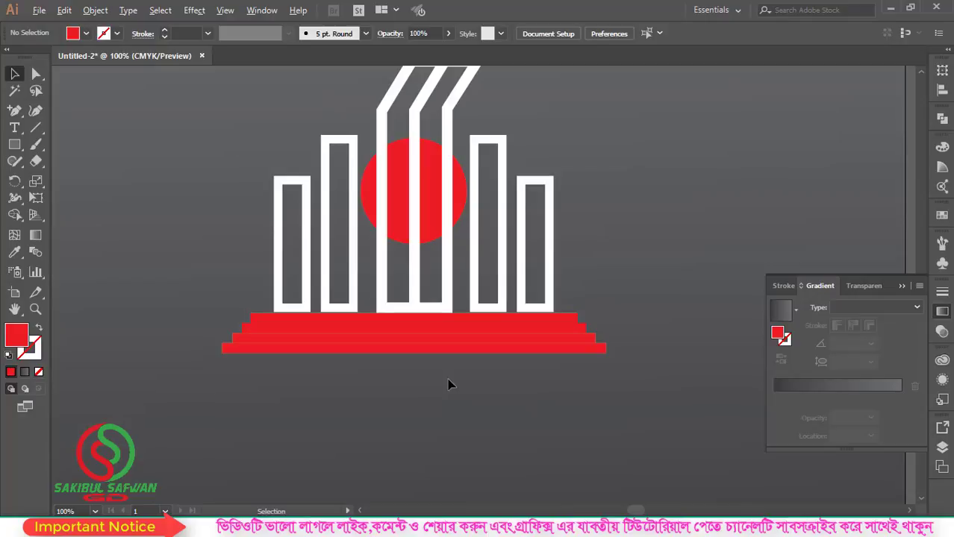
scroll(541, 364, up, 1)
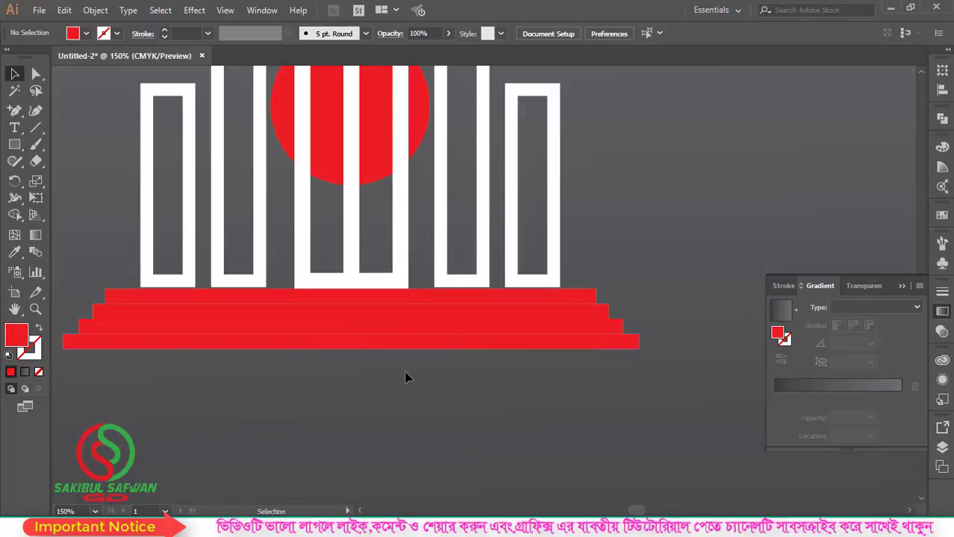
drag(394, 338, 386, 320)
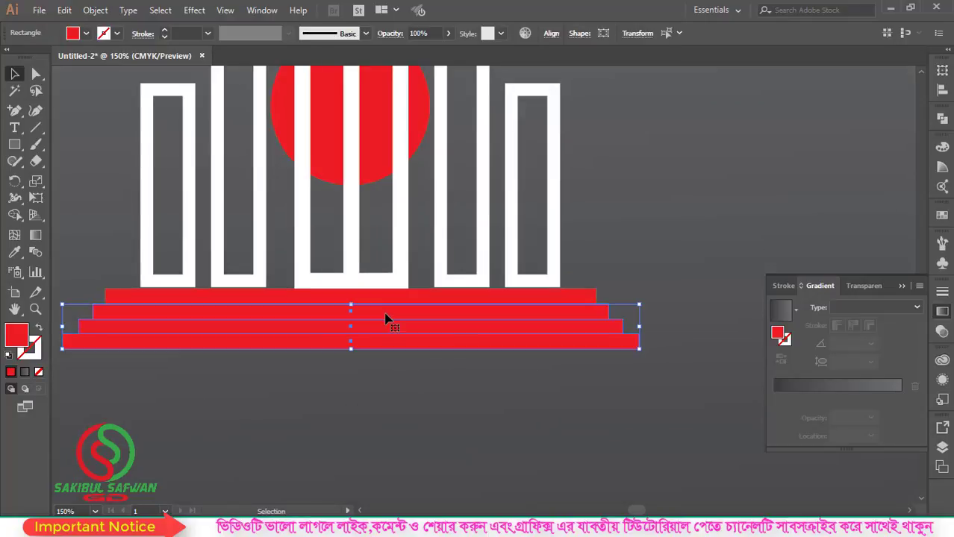
Fill the lower three red steps with the darker red #C91724.
double_click(17, 336)
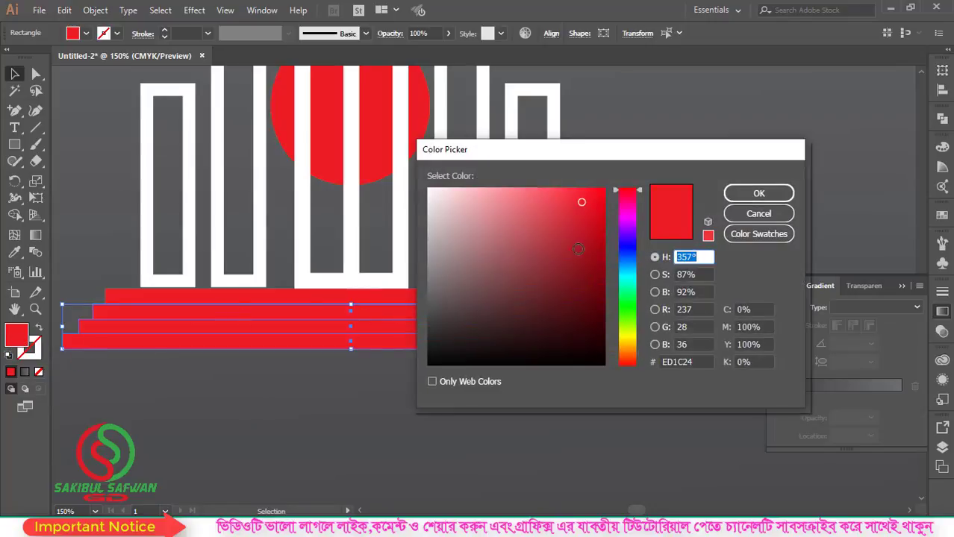
click(584, 222)
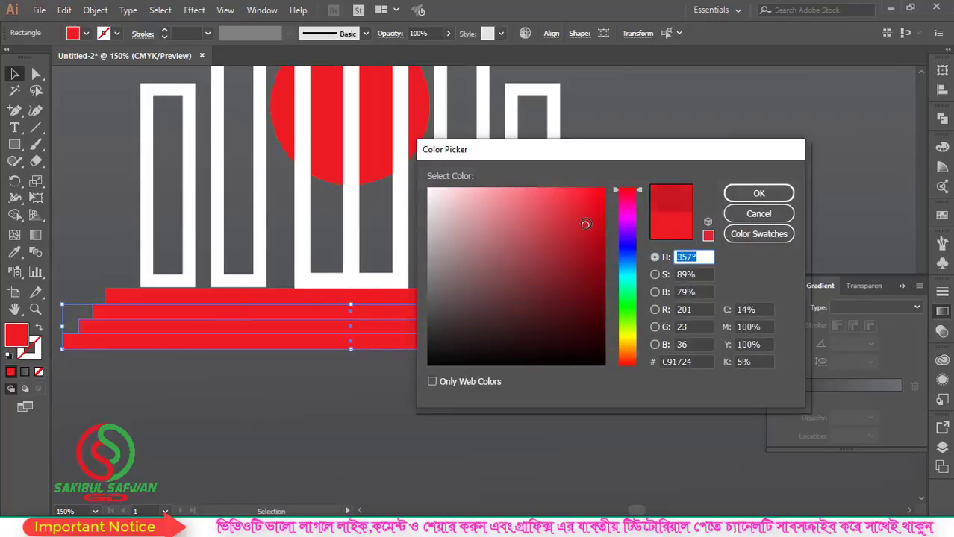
click(757, 194)
key(ctrl+shift+a)
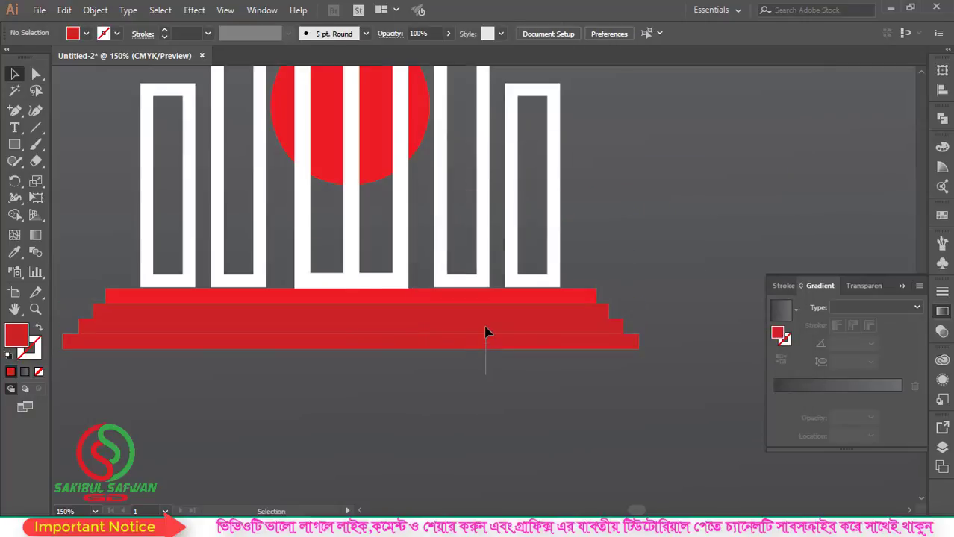
Fill the bottom two steps with the even darker red #AA1527.
drag(215, 327, 215, 327)
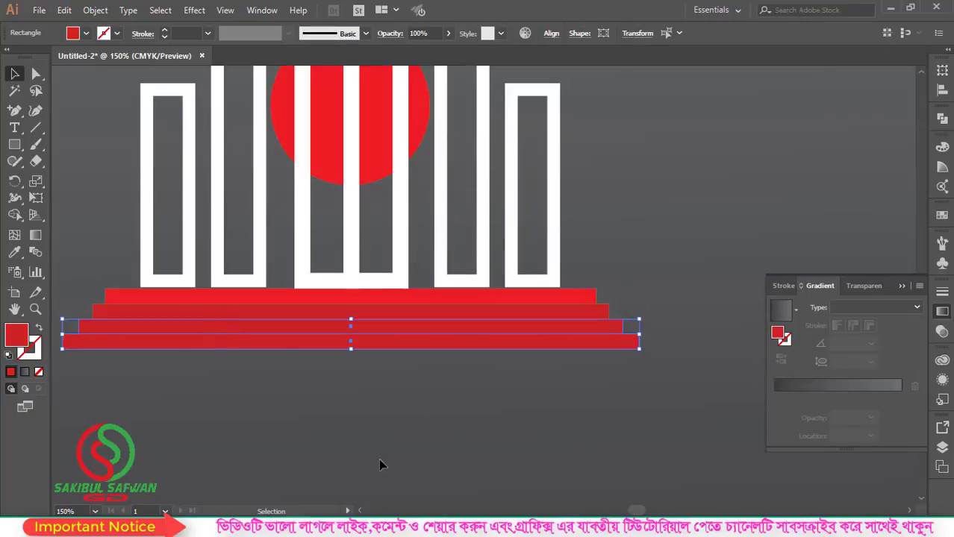
double_click(23, 339)
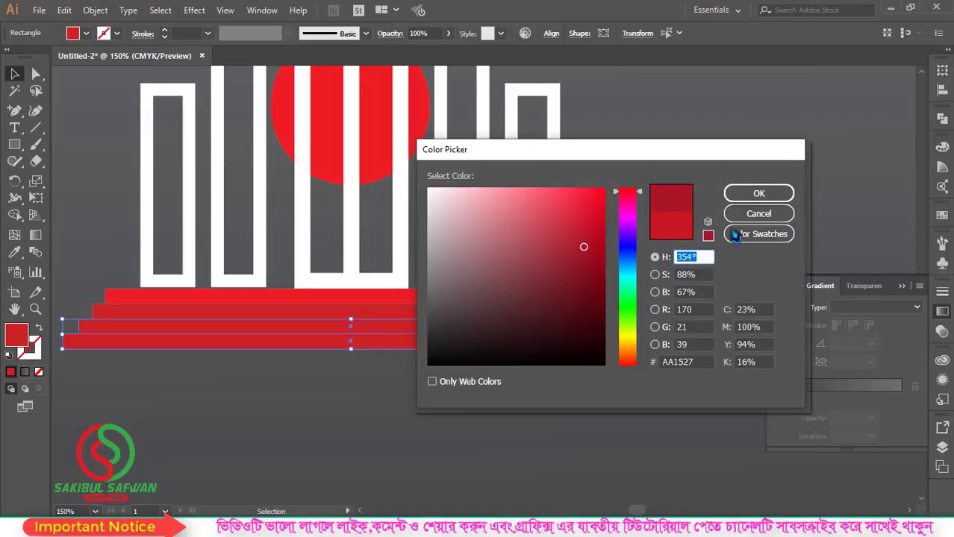
click(758, 194)
click(485, 377)
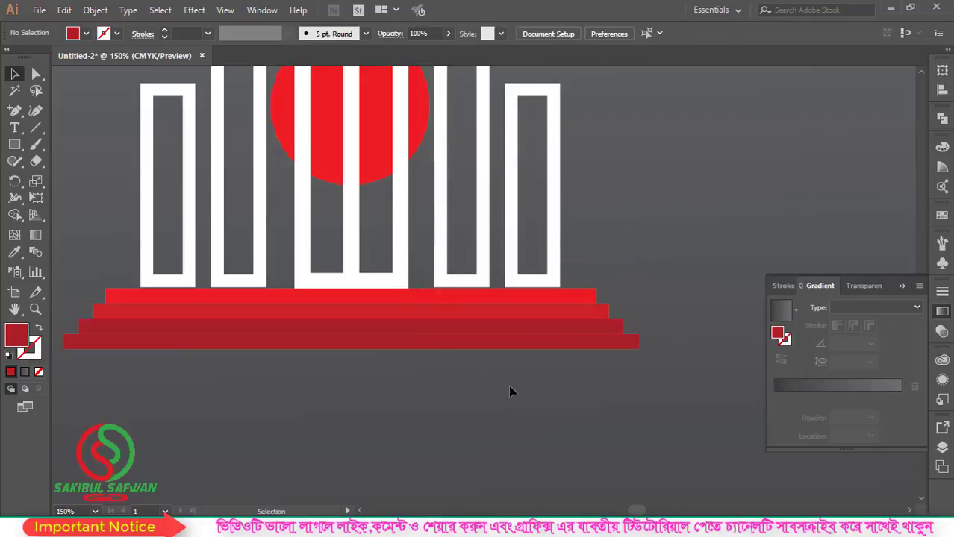
Fill the bottom step with the deepest maroon, #891226.
click(498, 343)
double_click(20, 340)
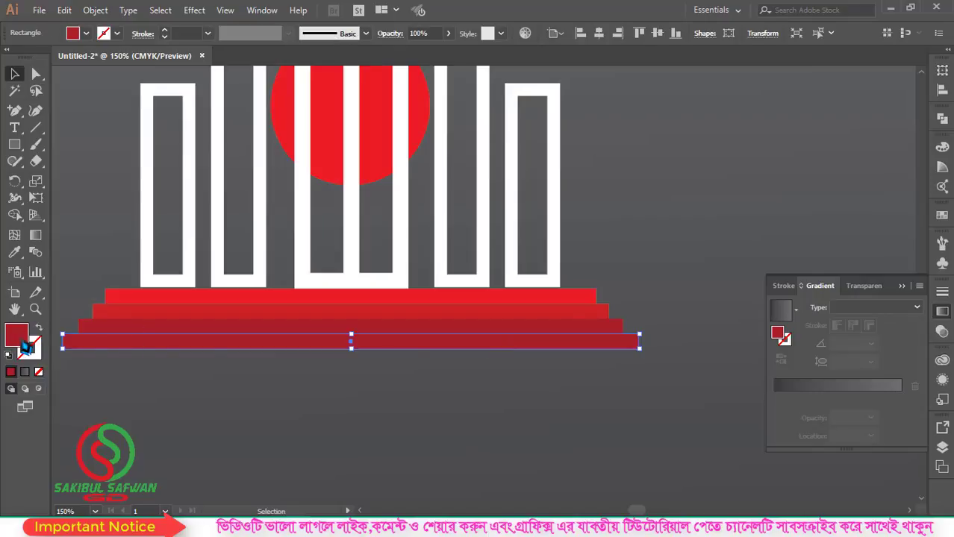
click(582, 270)
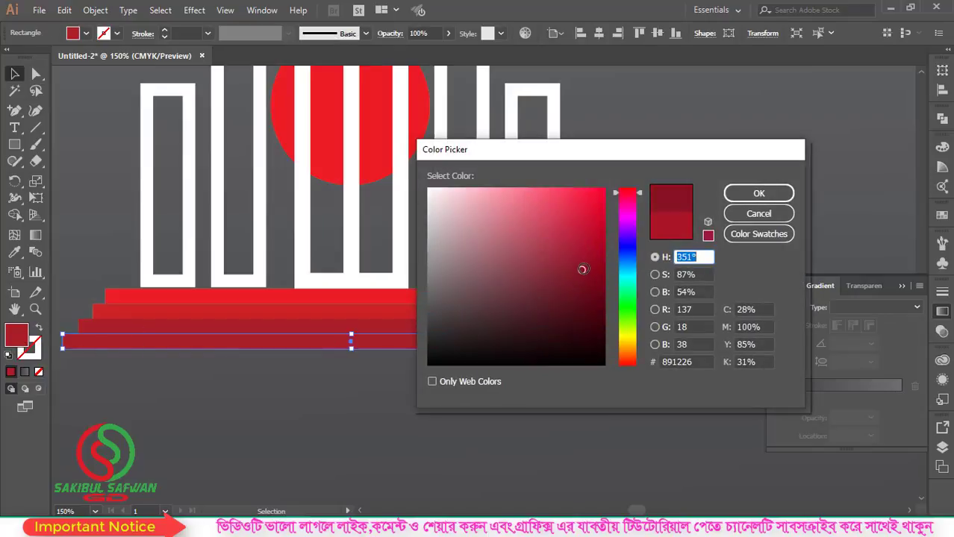
click(757, 193)
click(489, 409)
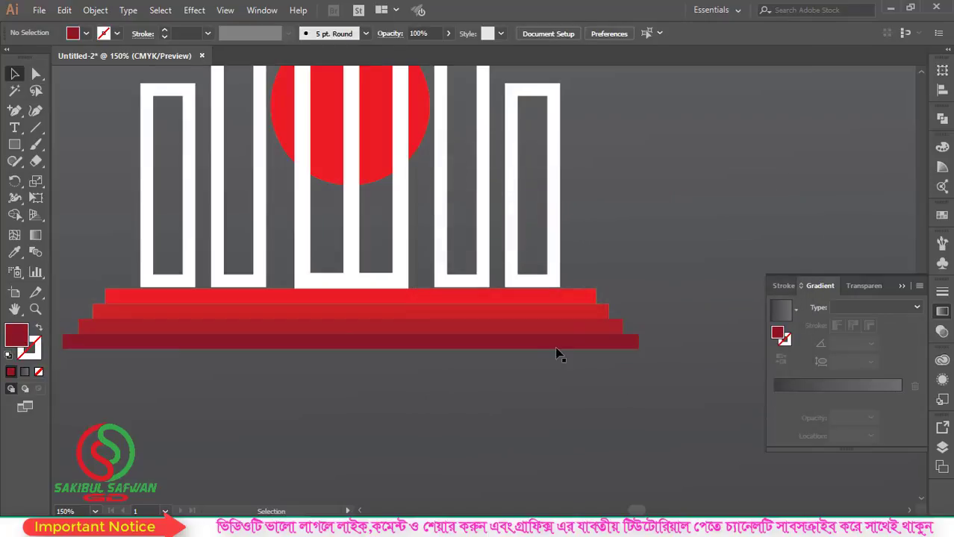
scroll(515, 362, down, 1)
scroll(470, 370, down, 1)
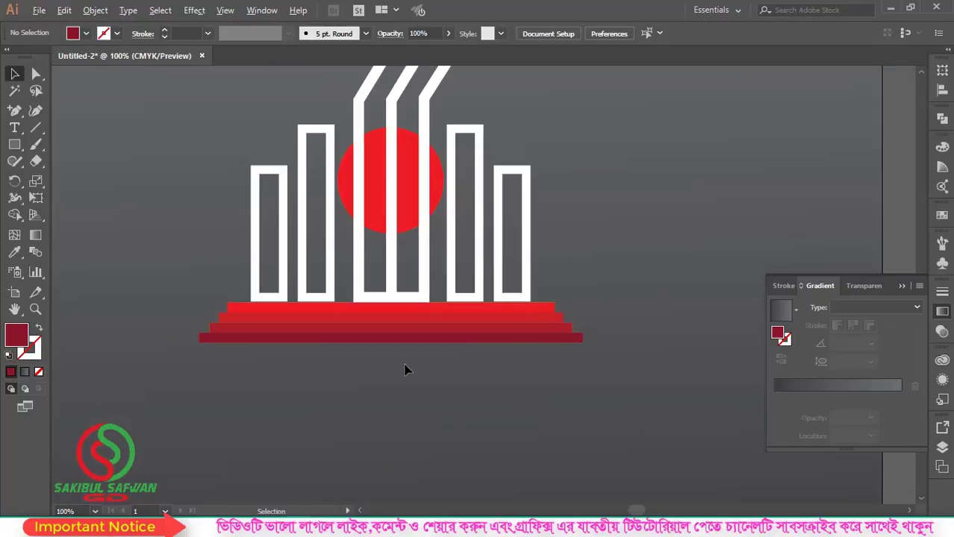
scroll(406, 370, down, 1)
Group all the logo parts and move the group higher on the artboard.
drag(253, 130, 571, 403)
right_click(411, 244)
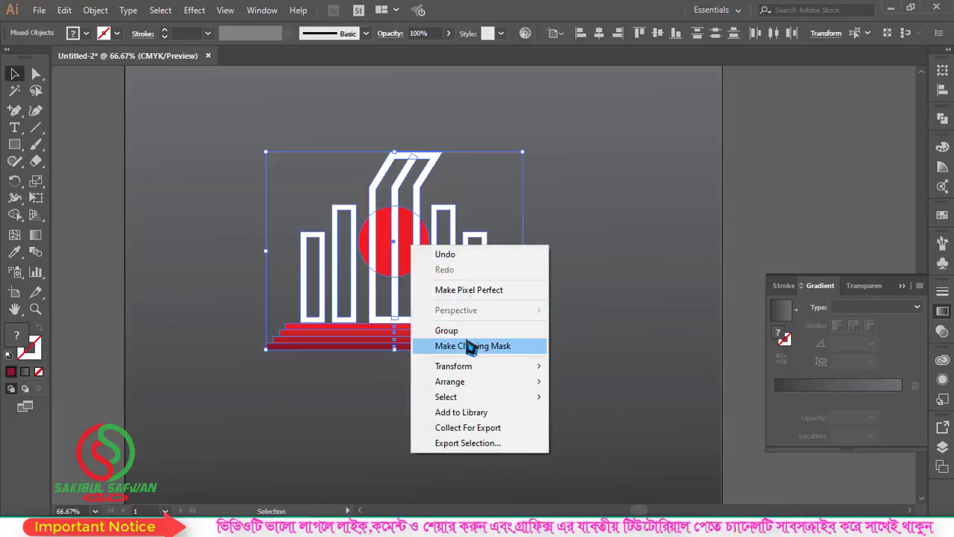
click(410, 329)
drag(413, 245, 400, 204)
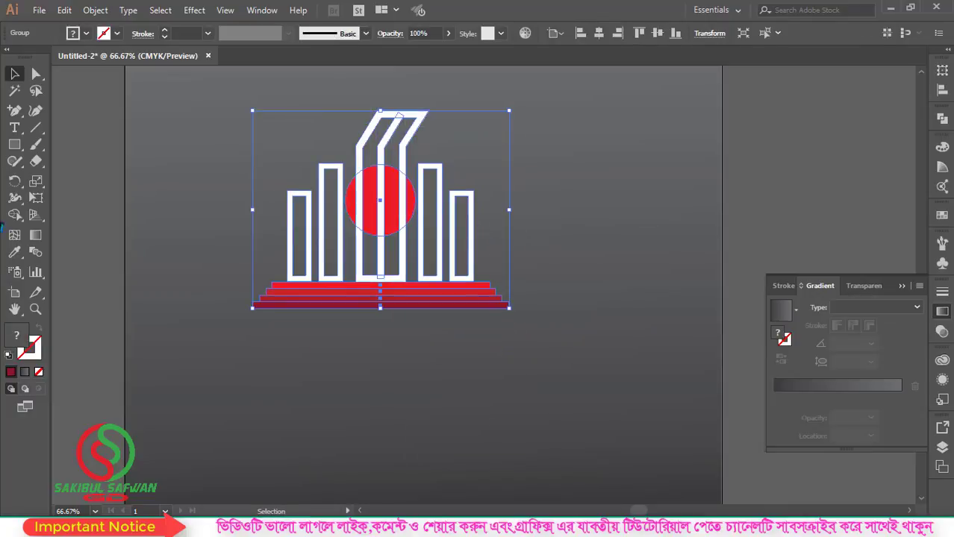
Place a text line below the logo set to 72 pt SutonnyMJ Bold.
drag(14, 127, 68, 136)
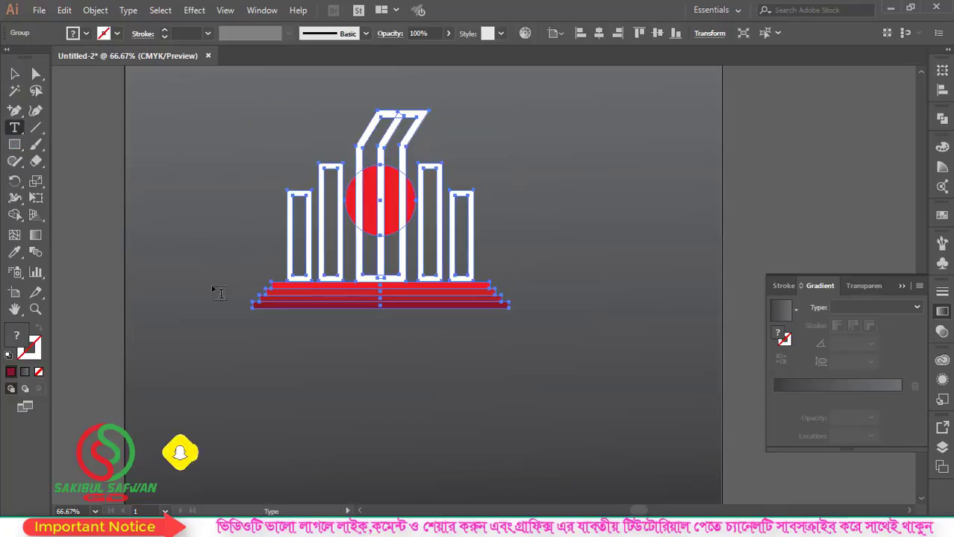
click(330, 379)
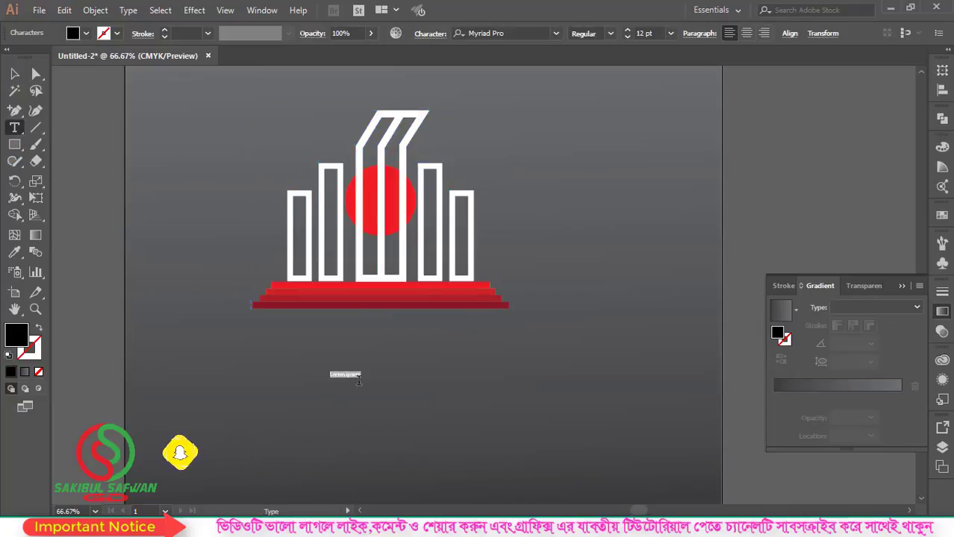
click(670, 33)
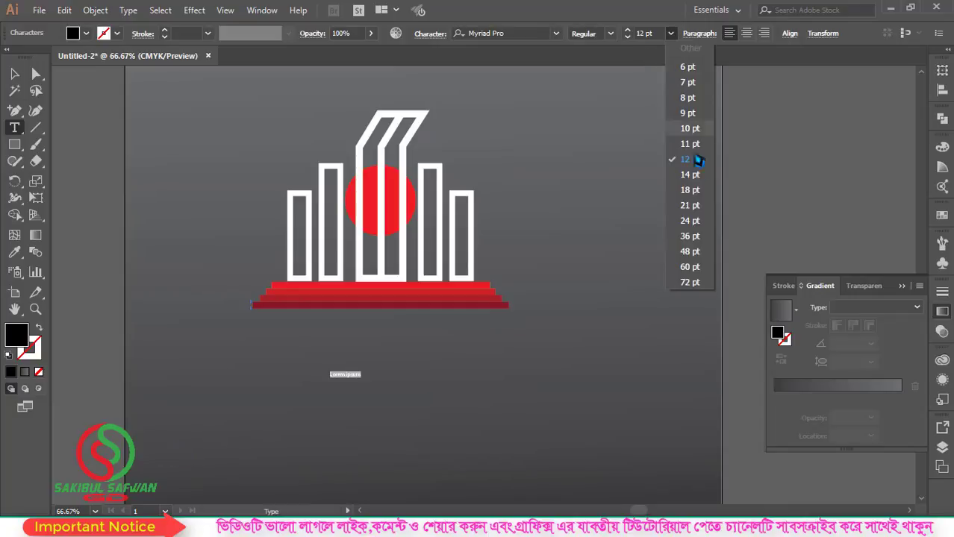
click(690, 282)
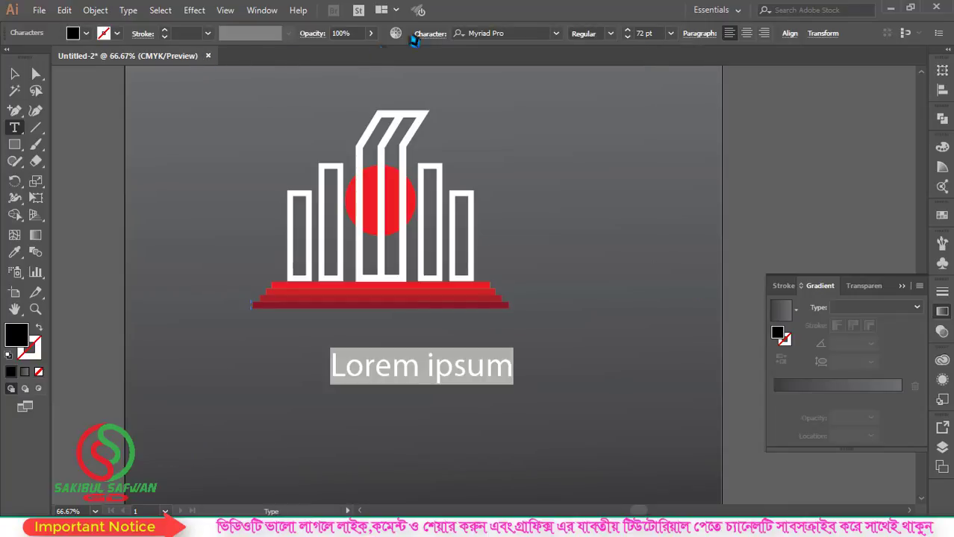
click(507, 33)
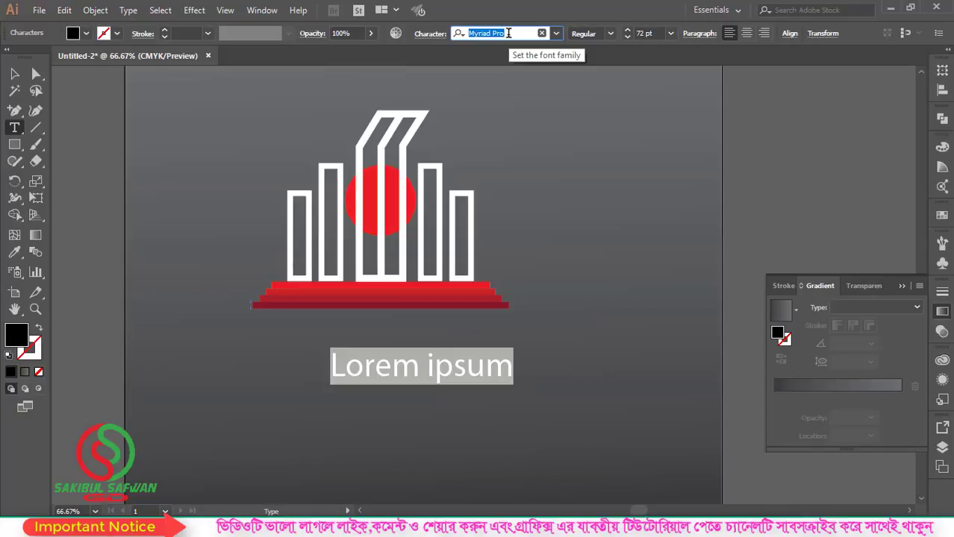
text(s)
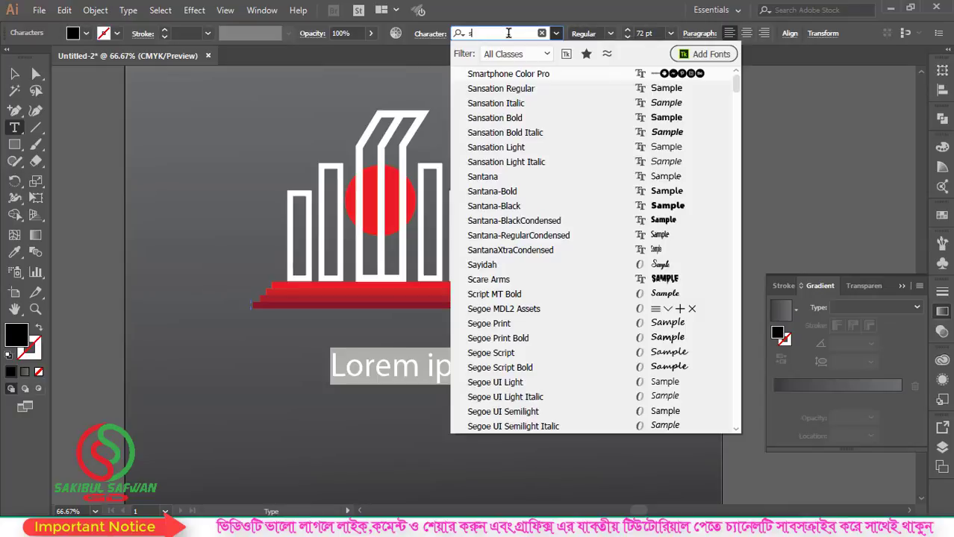
text(uton)
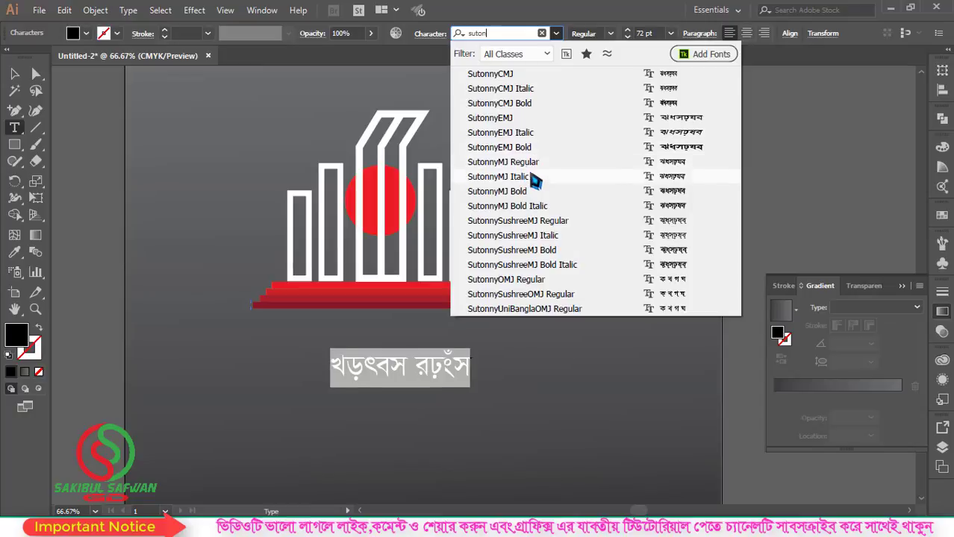
click(534, 195)
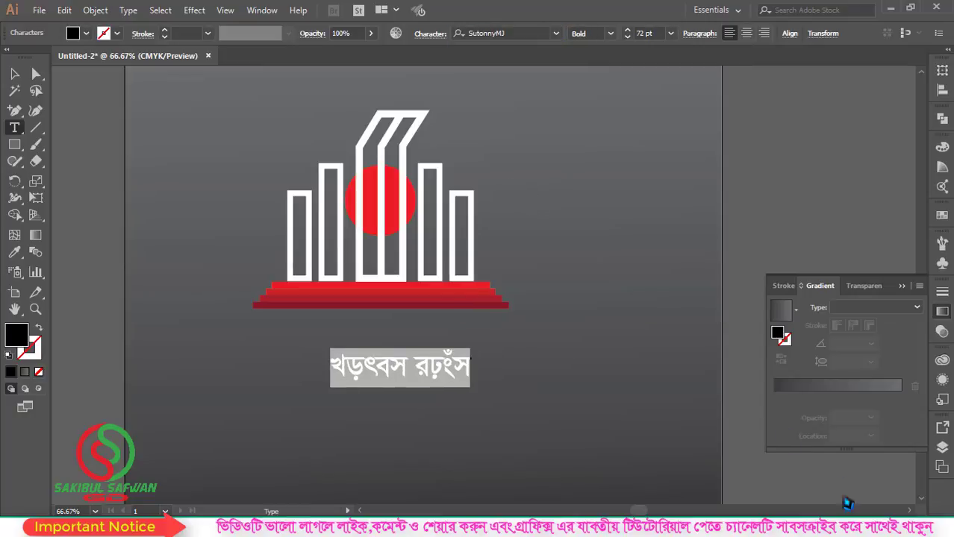
Switch the Bangla keyboard layout from Bijoy to Bijoy Classic.
click(825, 528)
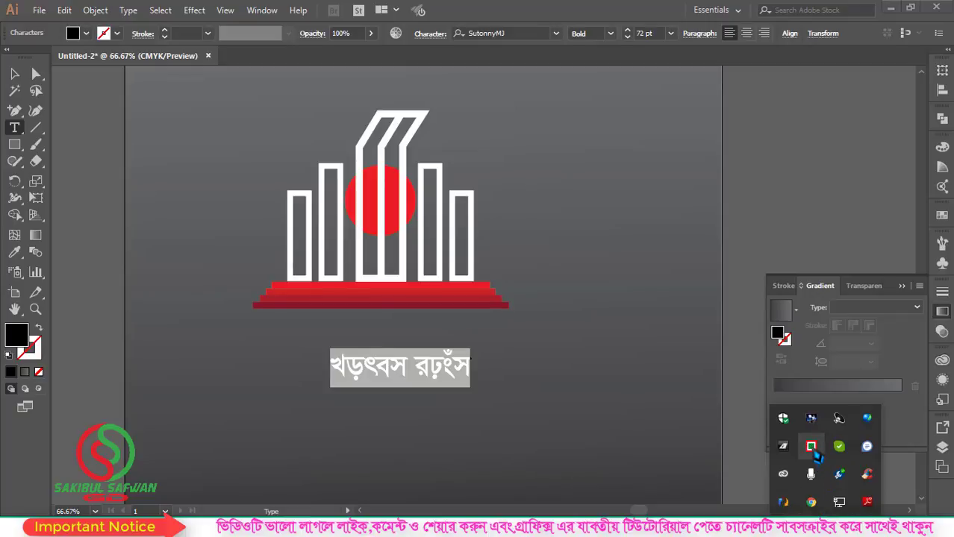
right_click(814, 453)
click(760, 385)
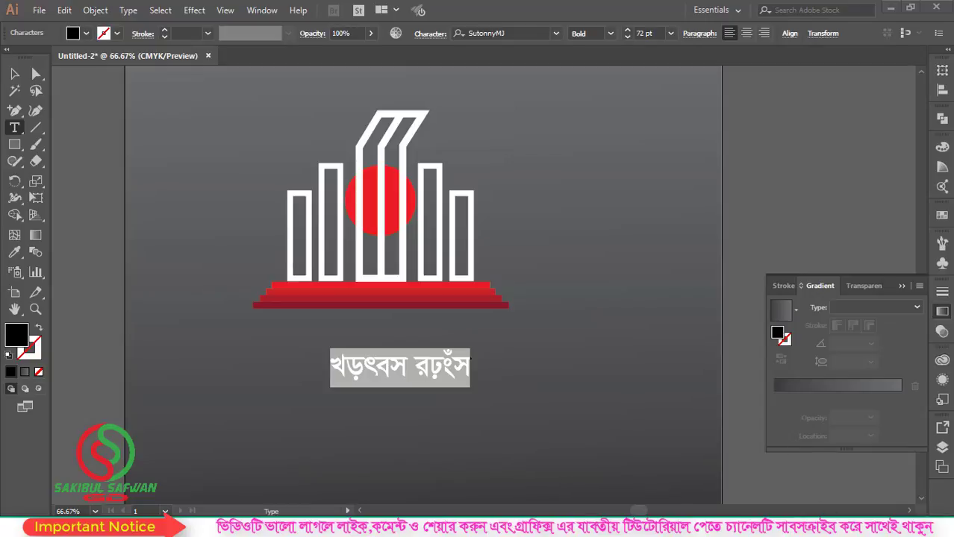
Replace the placeholder under the monument with 'অমর ২১ শে' in black SutonnyMJ Bold.
click(411, 371)
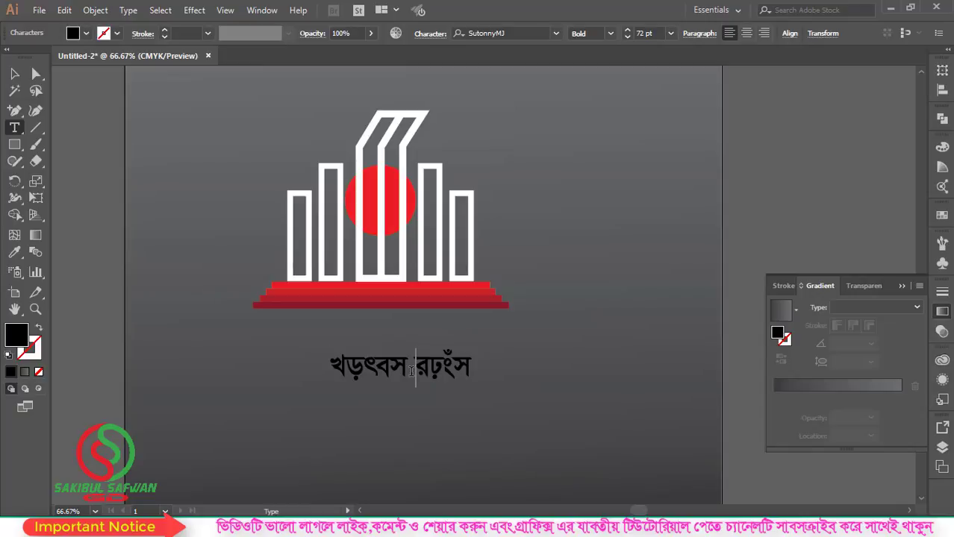
key(ctrl+a)
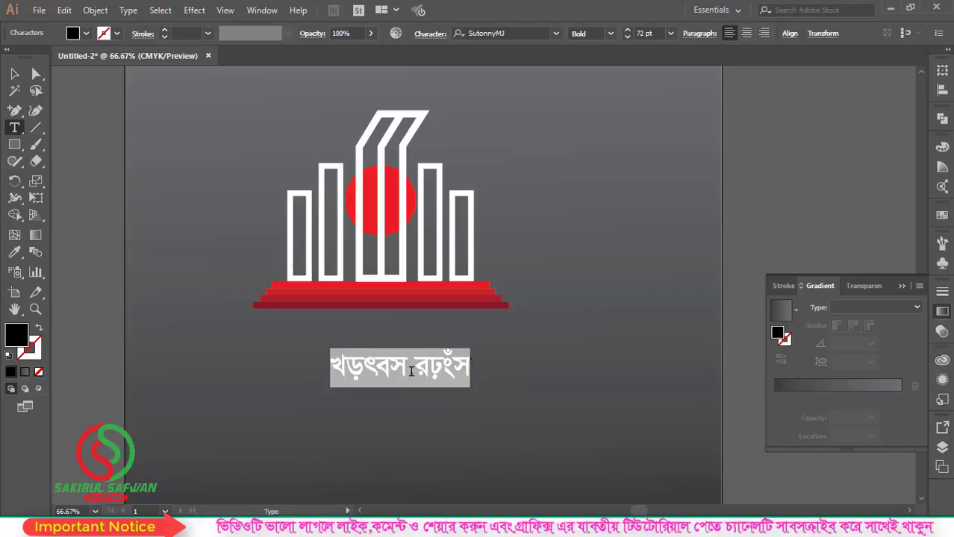
text(অমর)
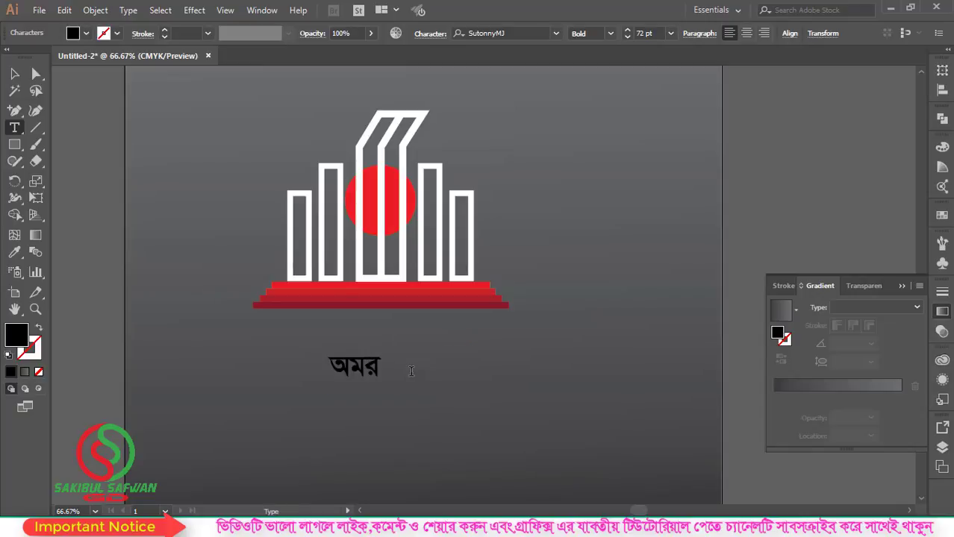
text( ২১ শে)
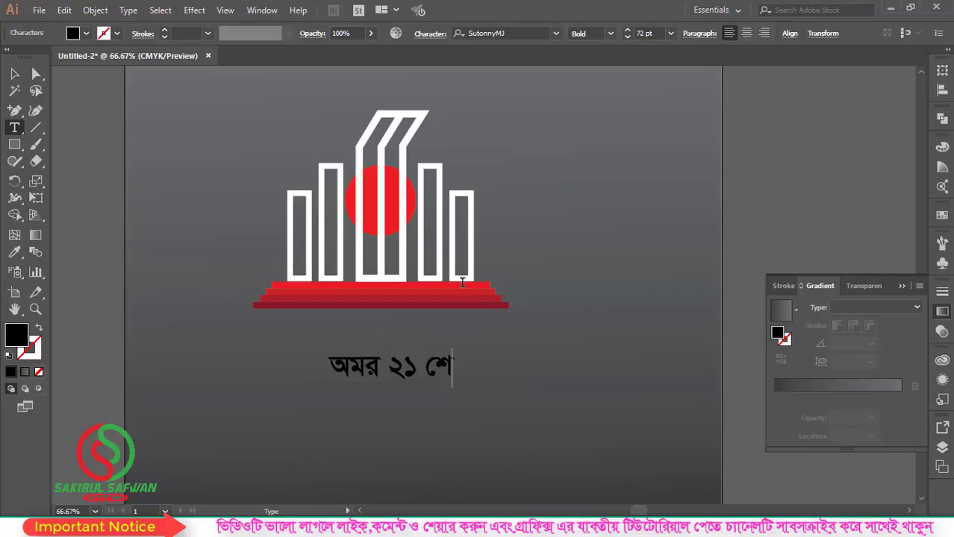
click(14, 73)
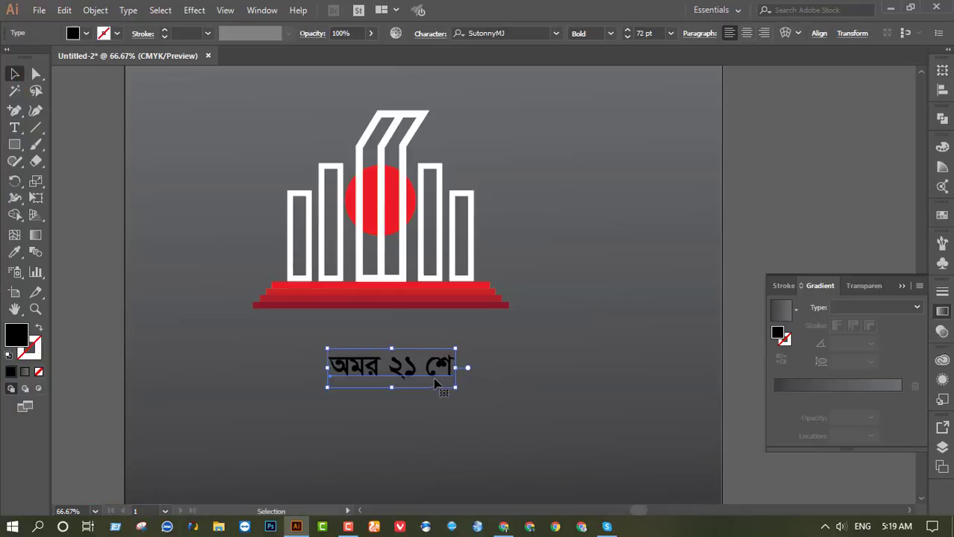
Move the Bengali text just under the stepped base and squash it to a shorter height.
click(396, 273)
click(450, 249)
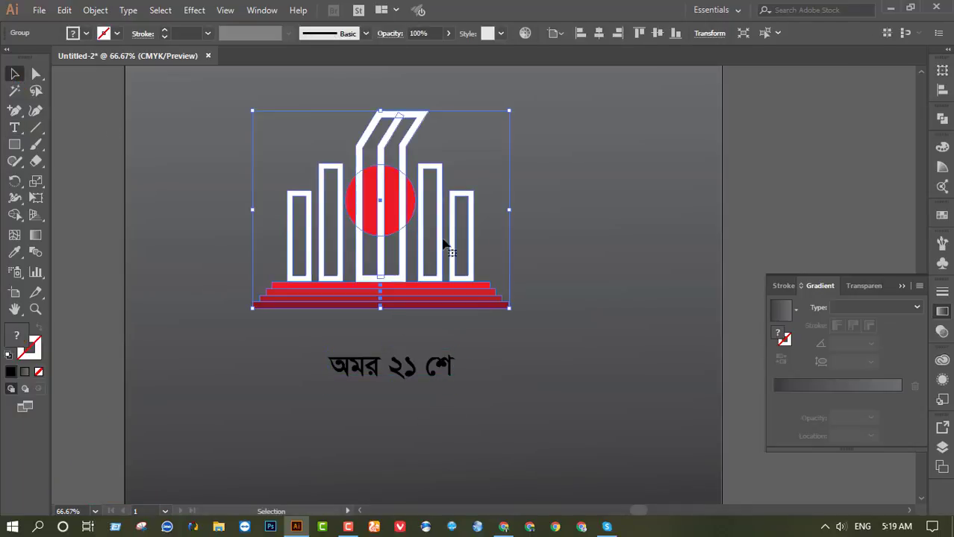
drag(444, 372, 472, 302)
scroll(354, 348, up, 1)
drag(385, 376, 384, 355)
Convert the Bengali text to outlines and nudge it up against the red plinth.
right_click(446, 338)
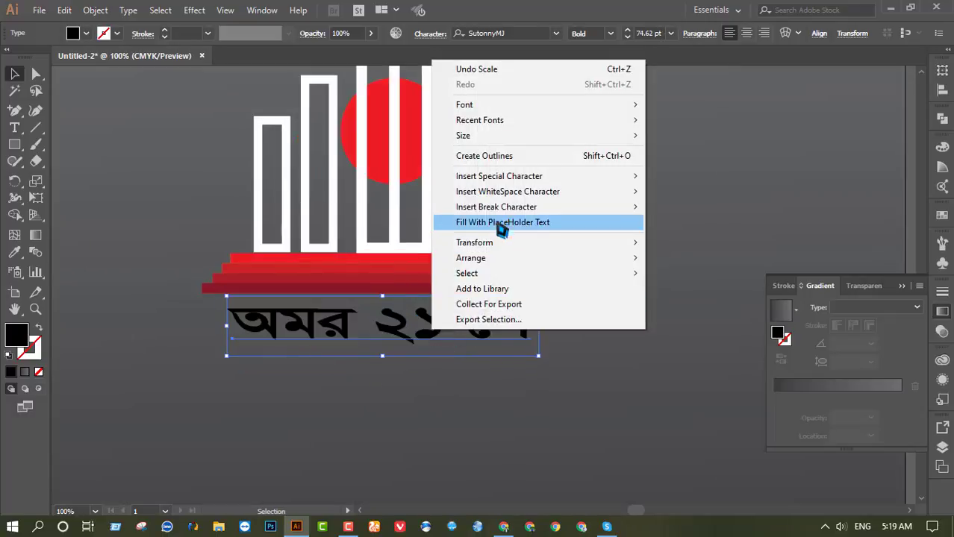
click(496, 170)
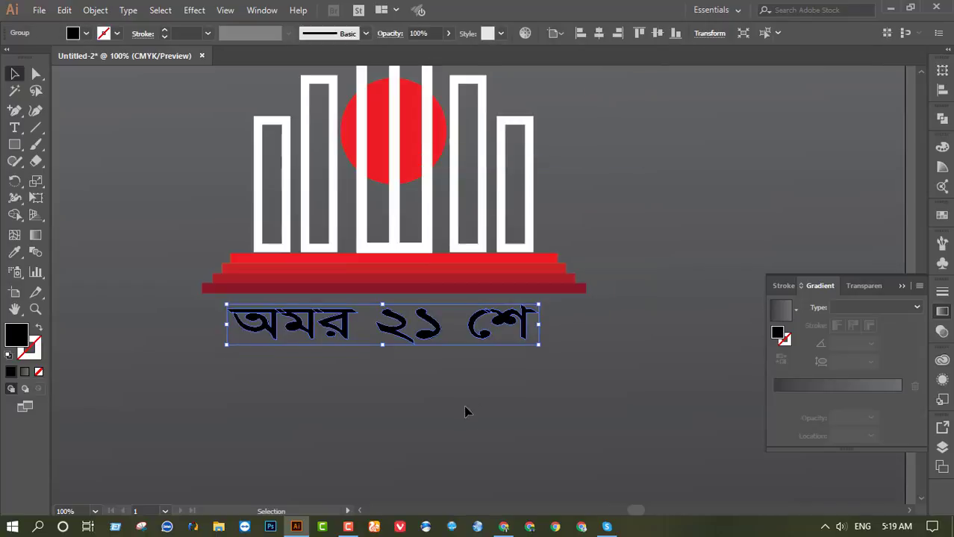
click(466, 412)
drag(436, 336, 435, 324)
click(445, 340)
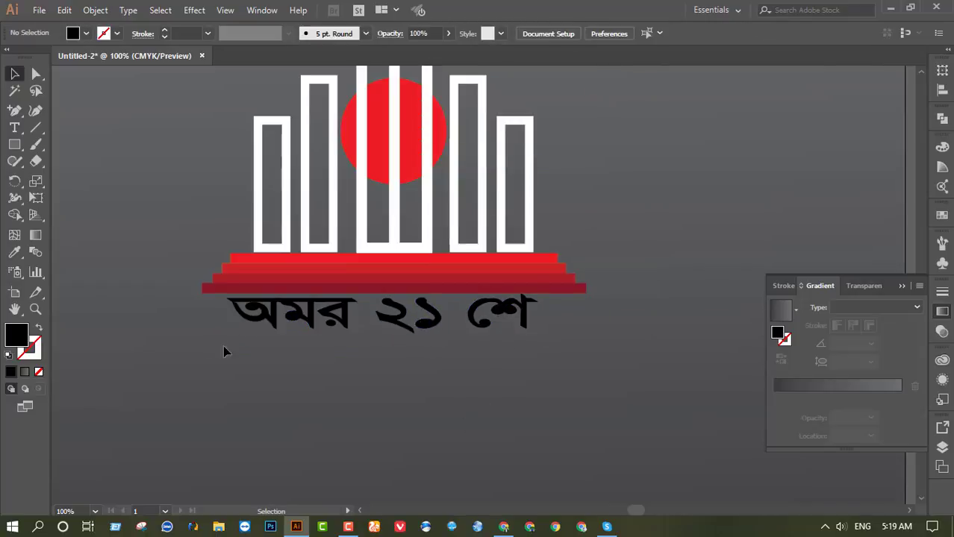
Ungroup the outlined Bengali text into separate letters.
click(297, 326)
right_click(297, 326)
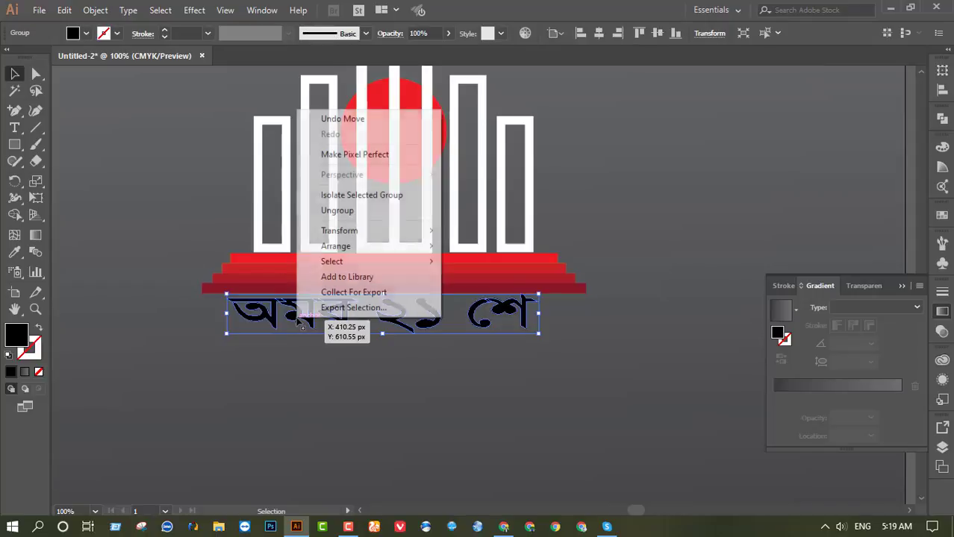
click(340, 212)
click(265, 343)
Fill the letter অ with the sun's red using the Eyedropper.
click(261, 312)
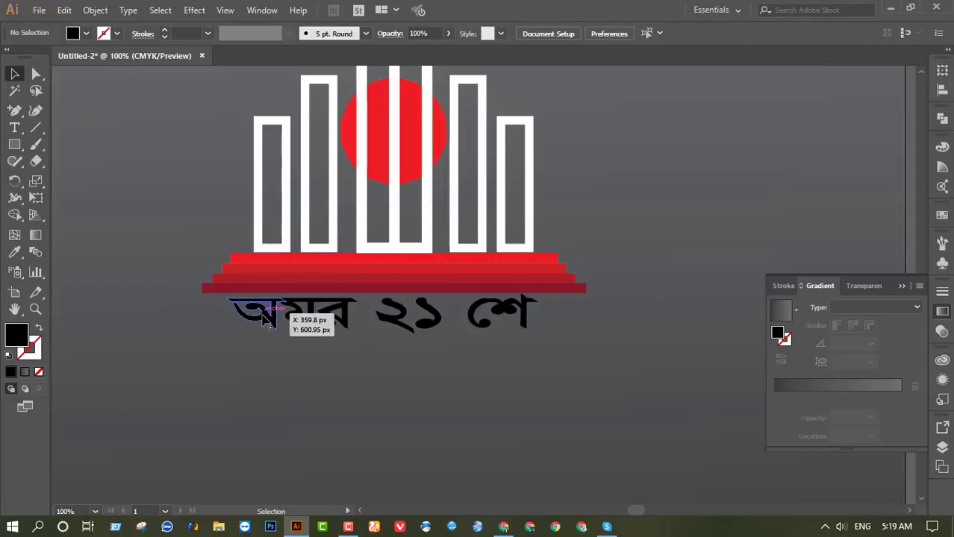
click(14, 252)
click(387, 125)
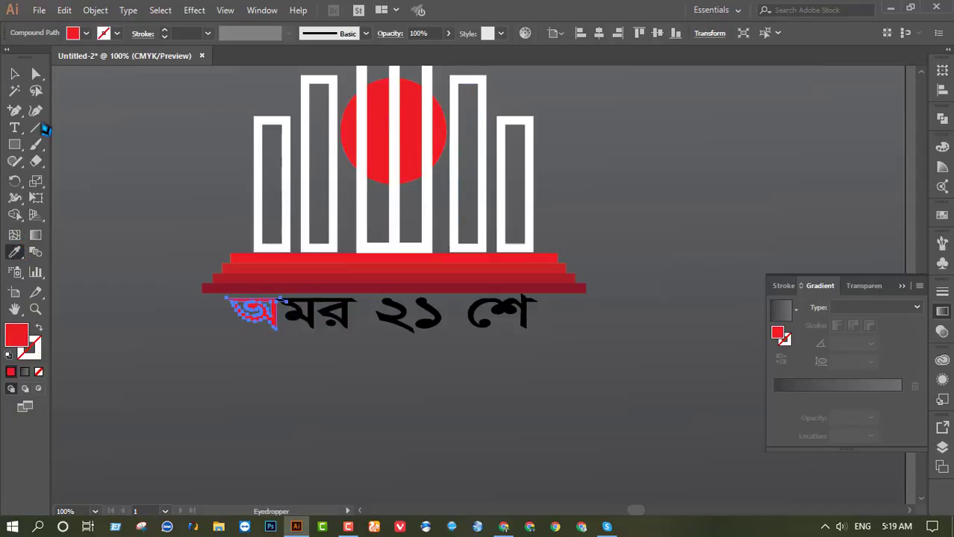
key(v)
Fill the letter ম with yellow from the Fill swatches.
click(302, 313)
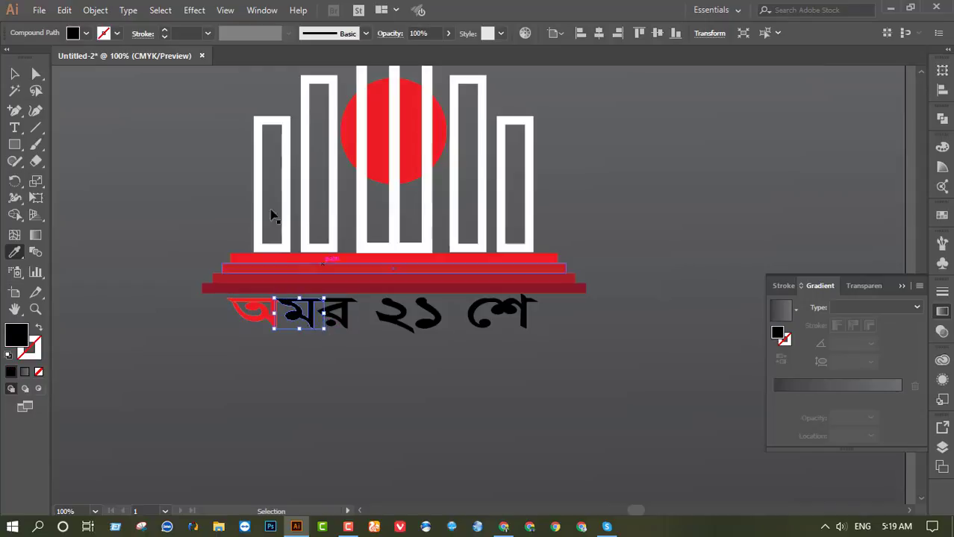
key(i)
click(85, 33)
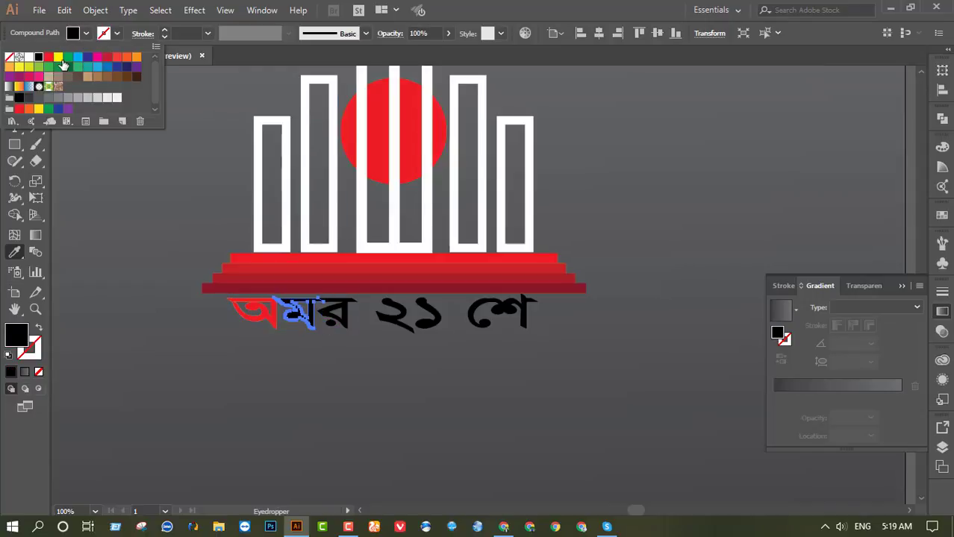
click(57, 57)
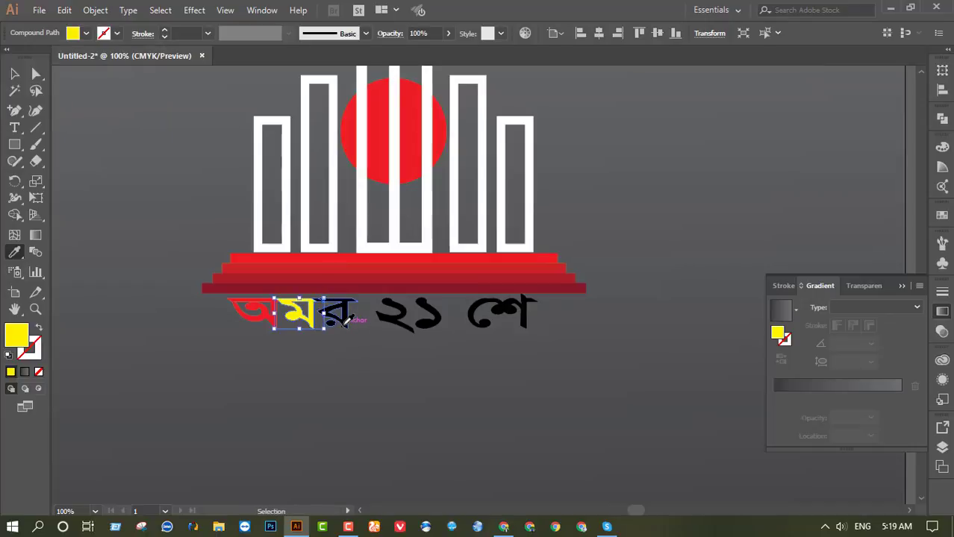
Select the letter র and check its fill in the Fill swatches.
ctrl+click(344, 327)
click(85, 33)
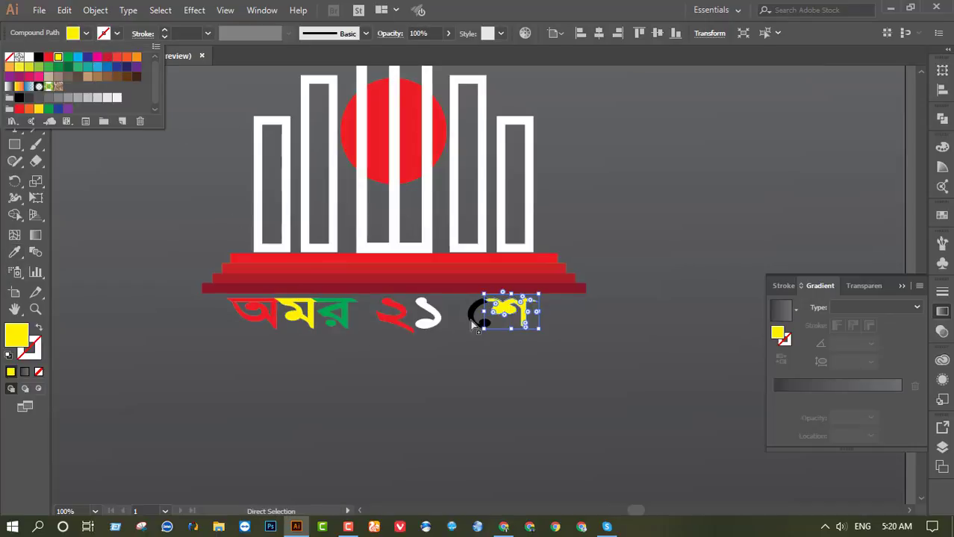
click(515, 317)
key(v)
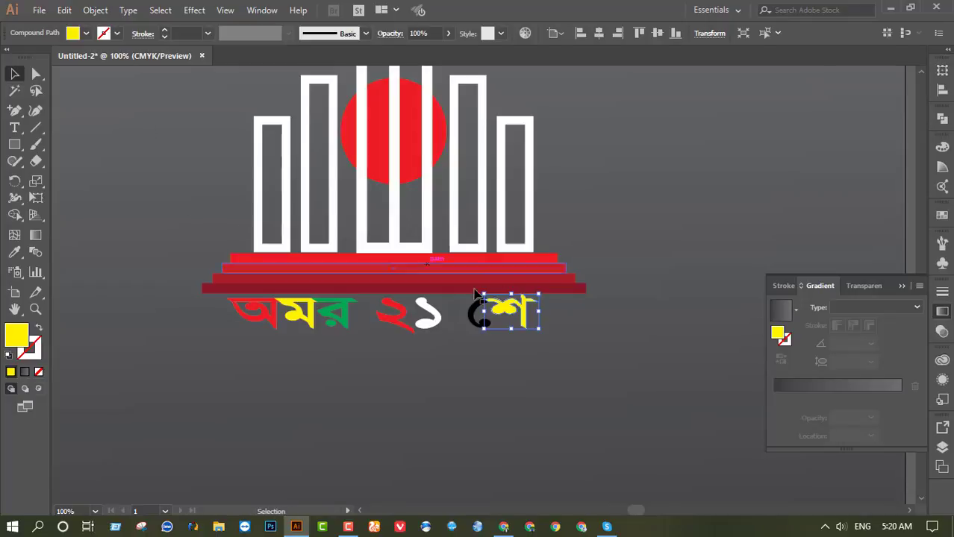
click(420, 420)
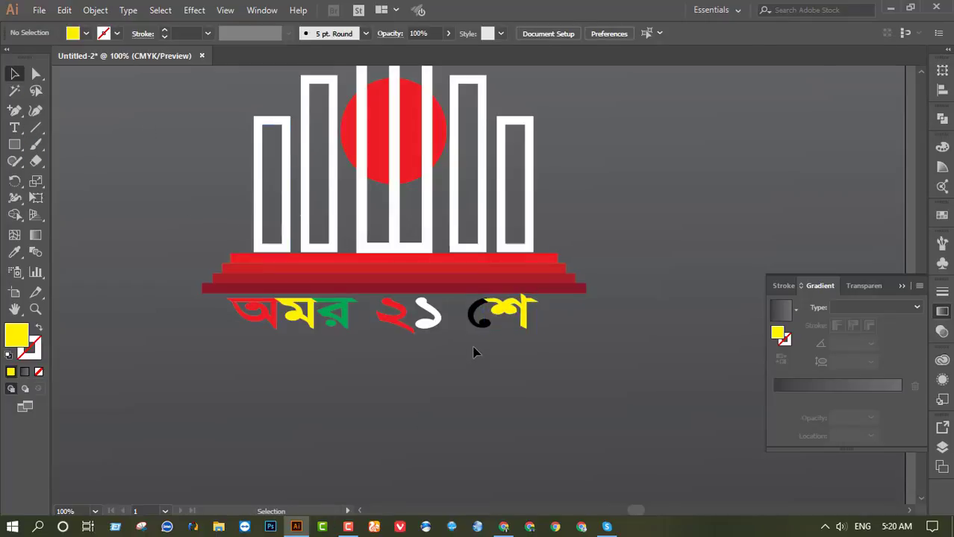
Fill the vowel sign ে with magenta from the Fill swatches.
click(481, 319)
click(86, 33)
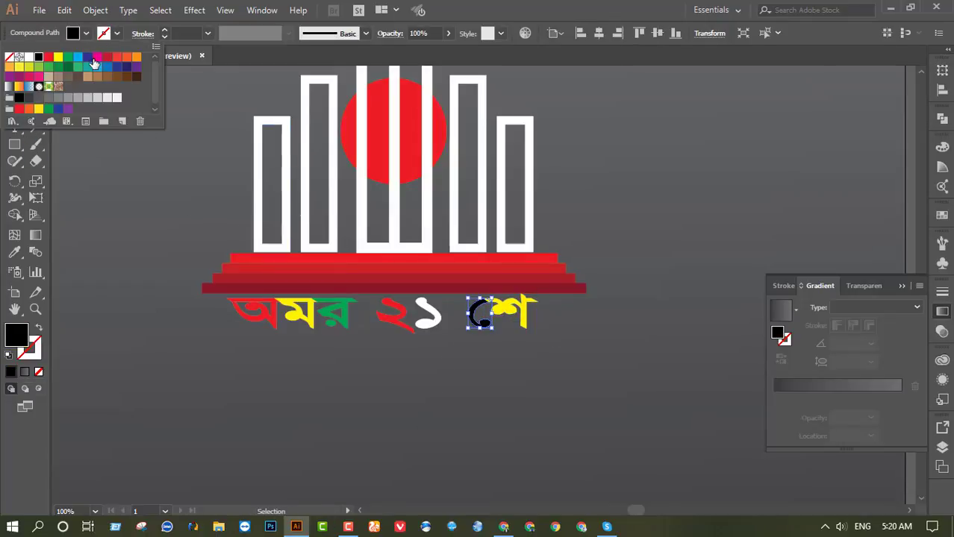
click(98, 58)
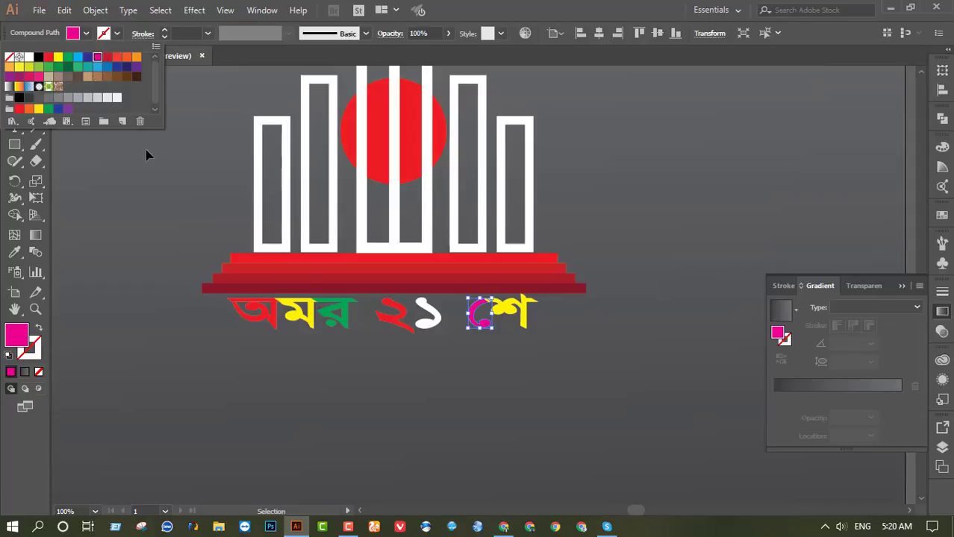
click(385, 336)
scroll(363, 370, up, 2)
Select all the artwork and group the monument and text into one logo.
scroll(372, 310, down, 1)
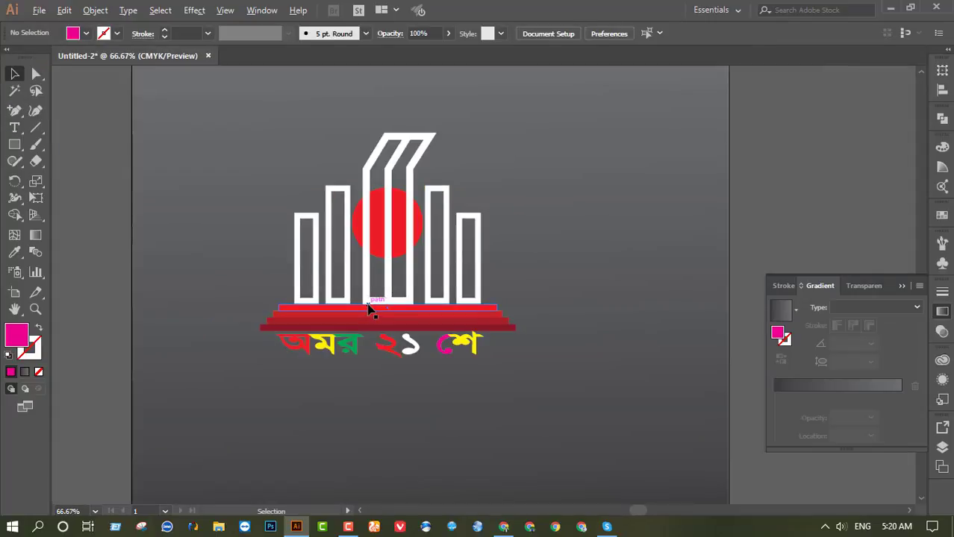
key(ctrl+a)
right_click(451, 288)
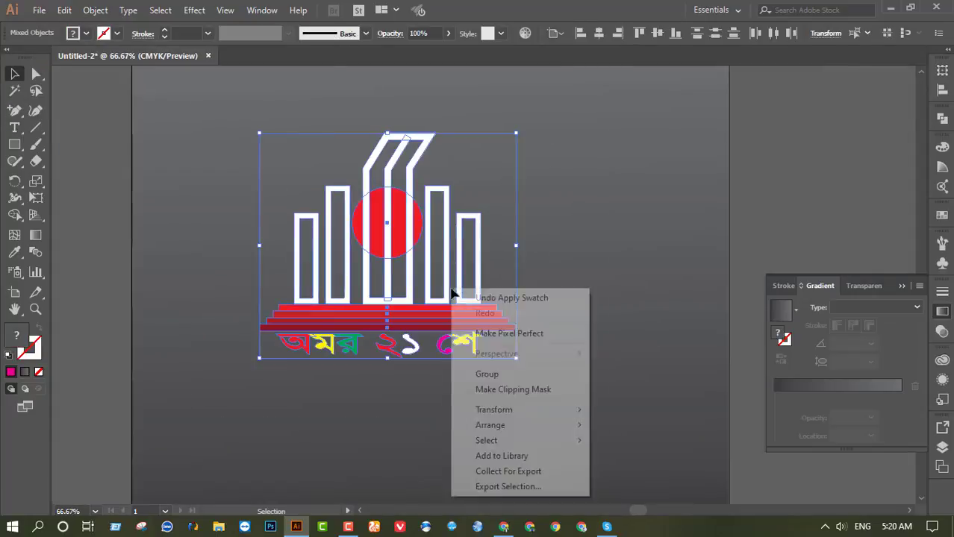
click(510, 376)
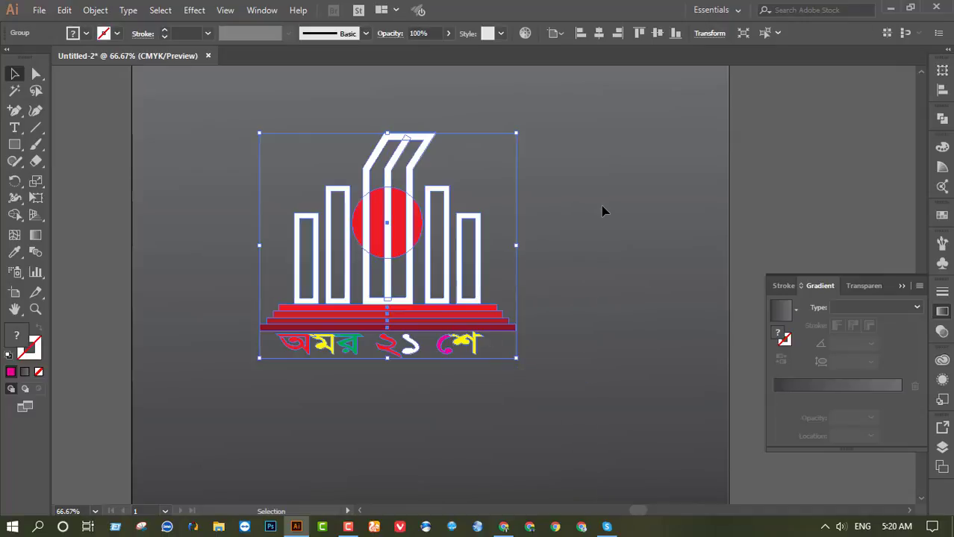
click(525, 285)
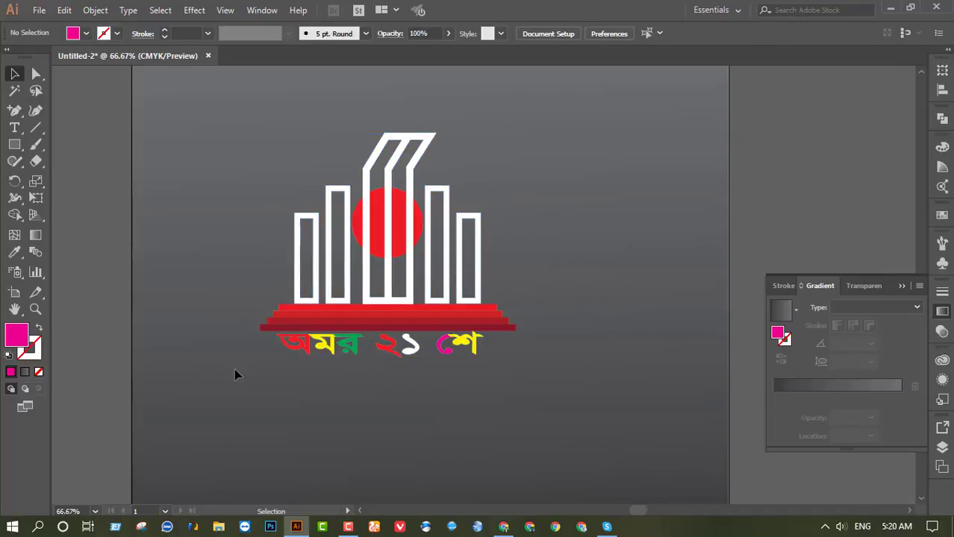
Reposition the logo group on the artboard and enlarge it proportionally.
scroll(416, 272, up, 1)
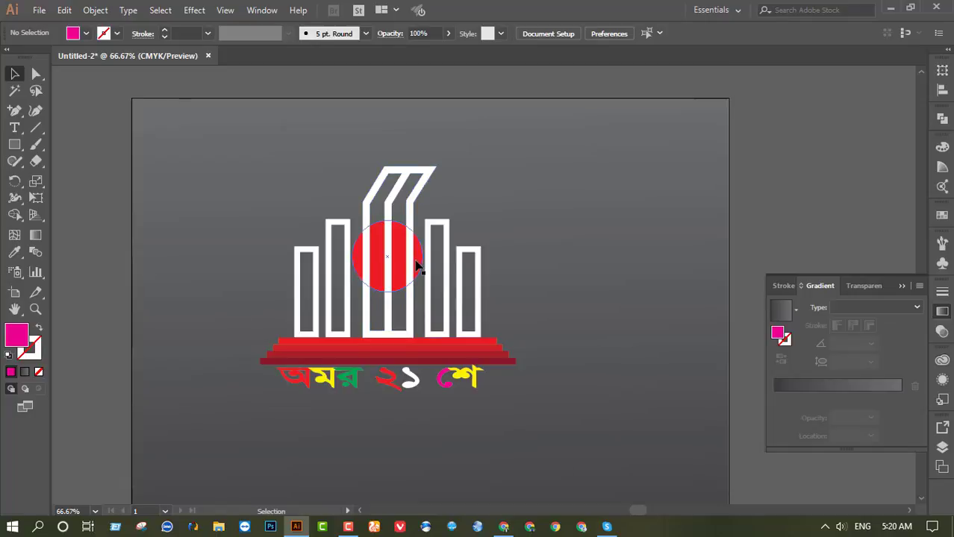
drag(413, 265, 447, 301)
scroll(453, 297, down, 1)
scroll(459, 326, down, 1)
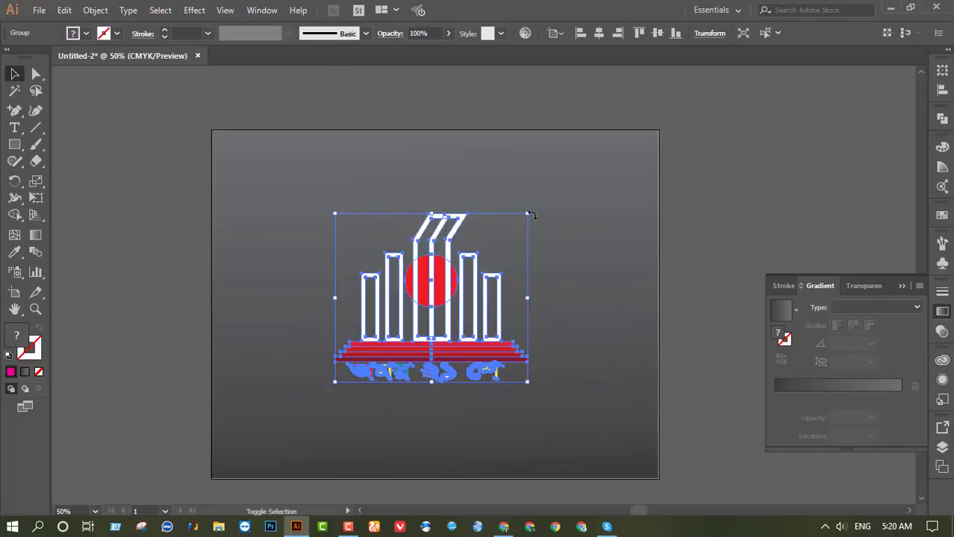
scroll(423, 276, right, 1)
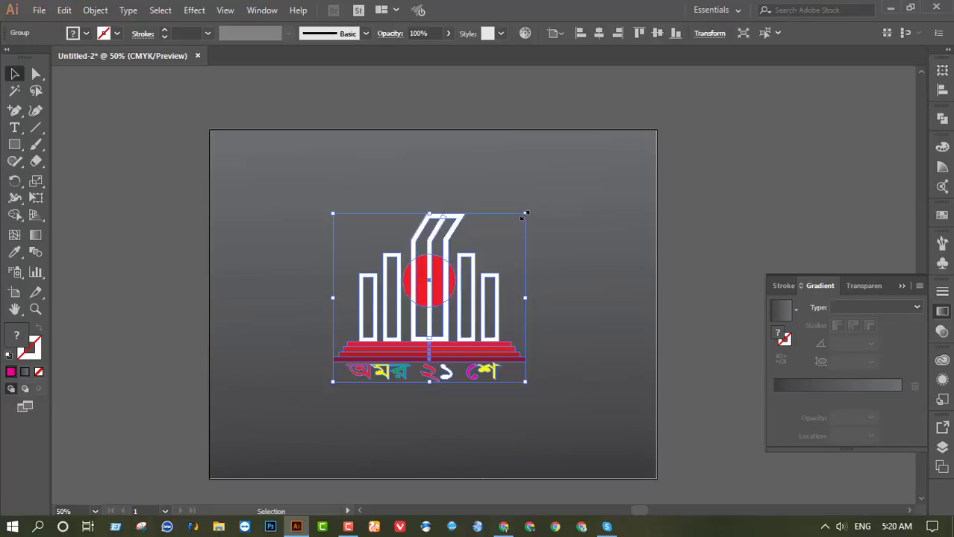
drag(525, 215, 546, 197)
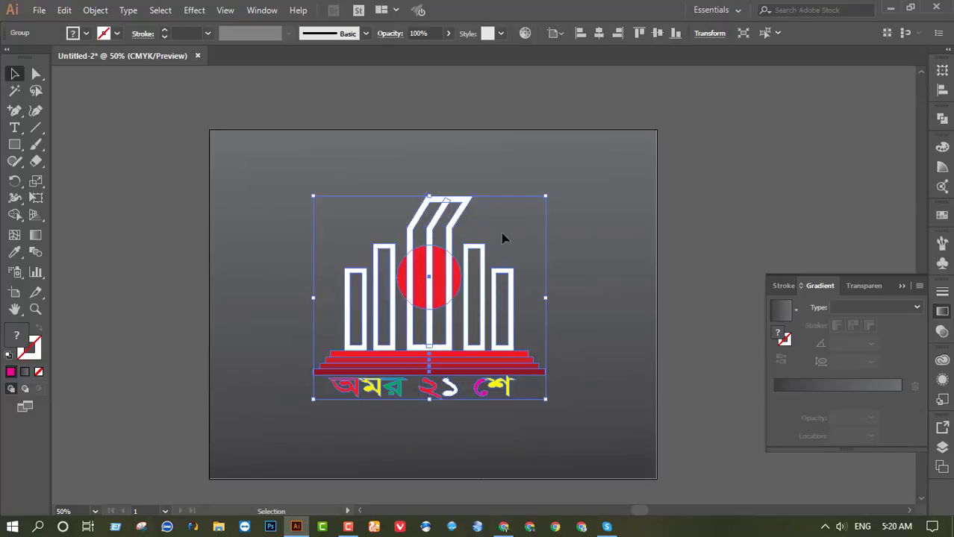
click(588, 237)
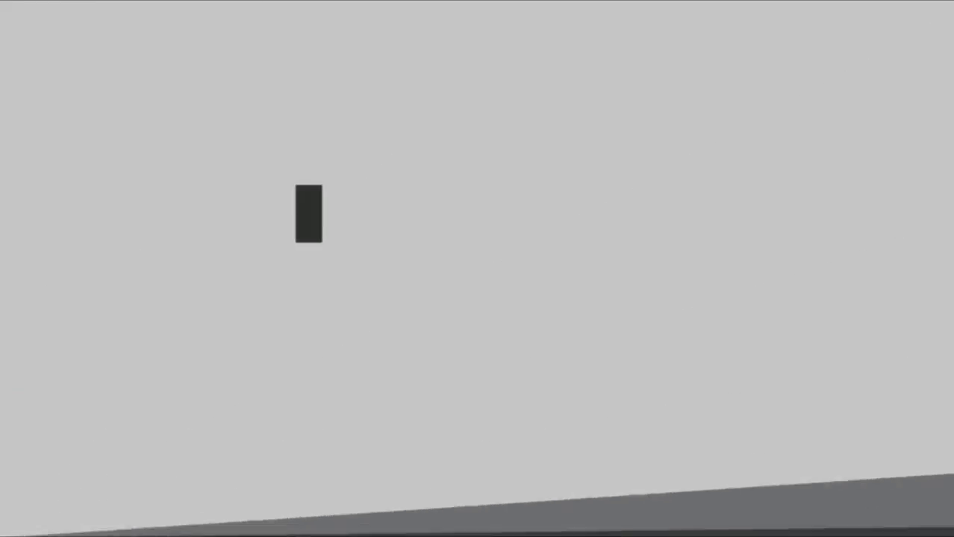